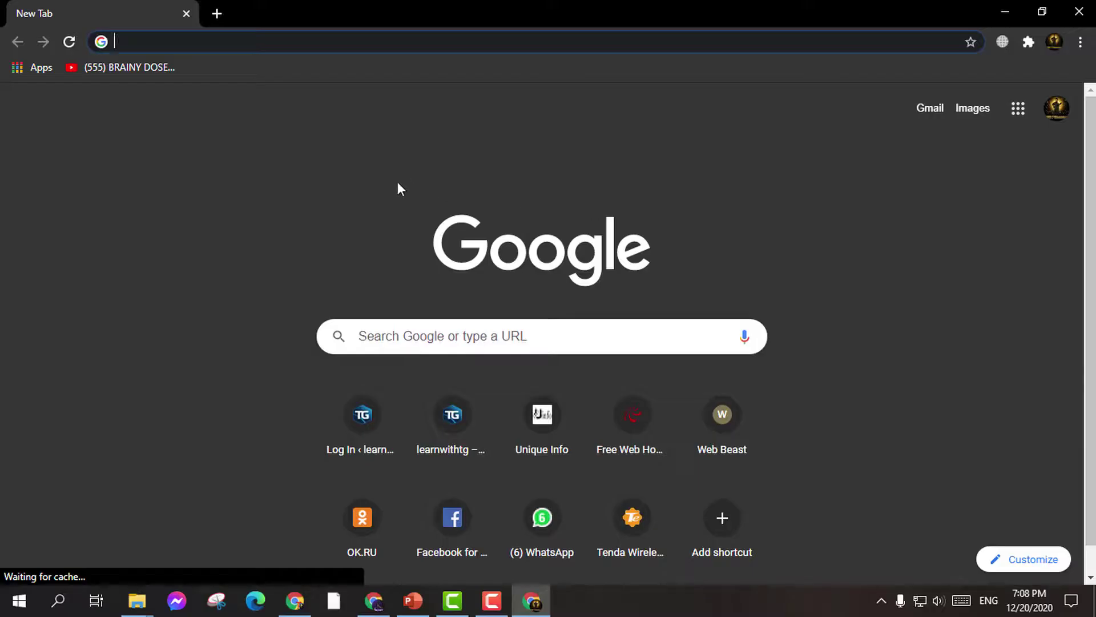
Step: Open the WordPress admin dashboard at learnwithtg.000webhostapp.com/admin
left_click(261, 42)
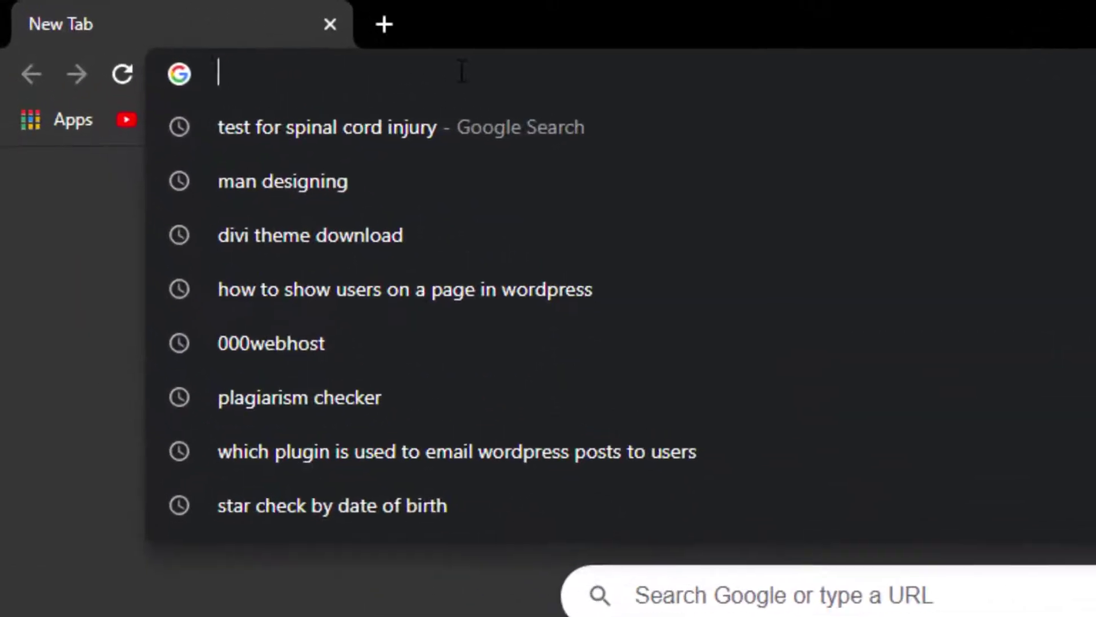
type("lear")
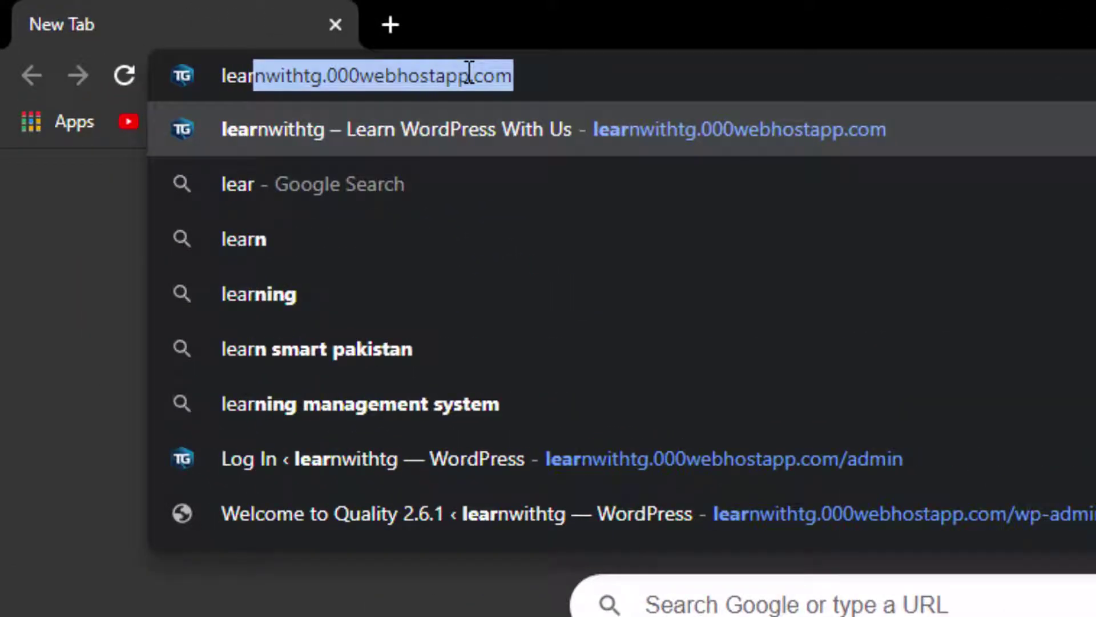
key("Right")
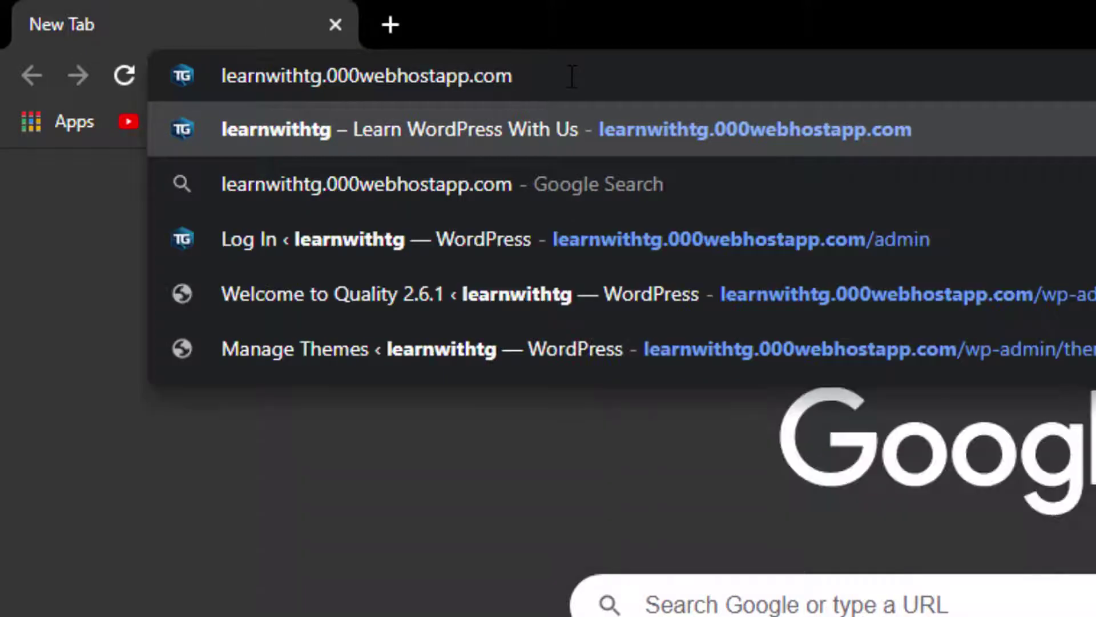
type("/")
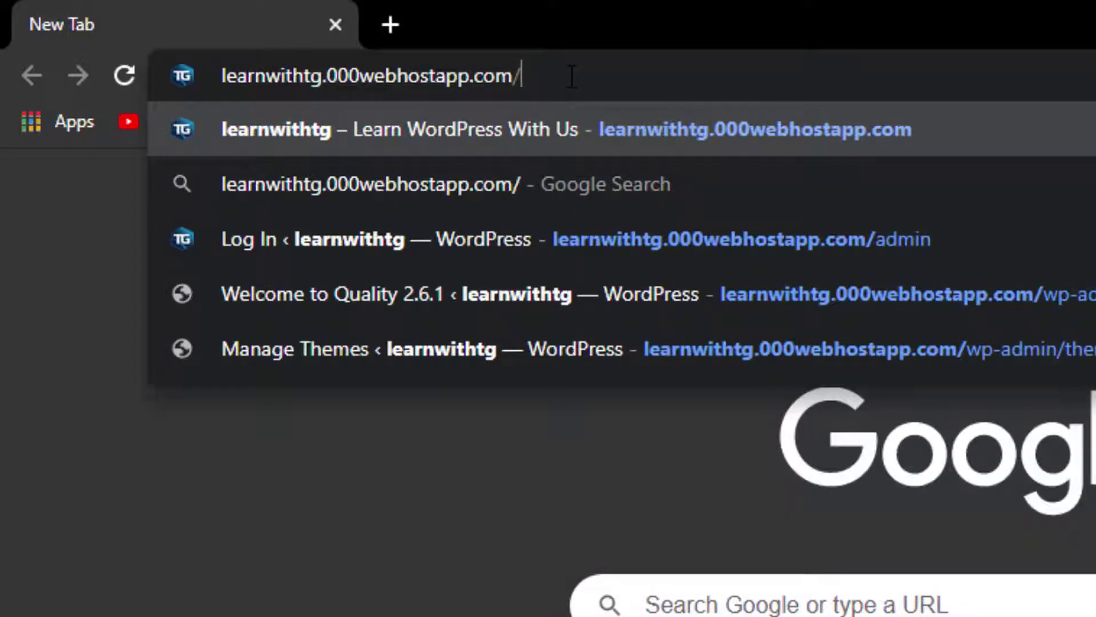
type("ad")
key("Right")
key("Return")
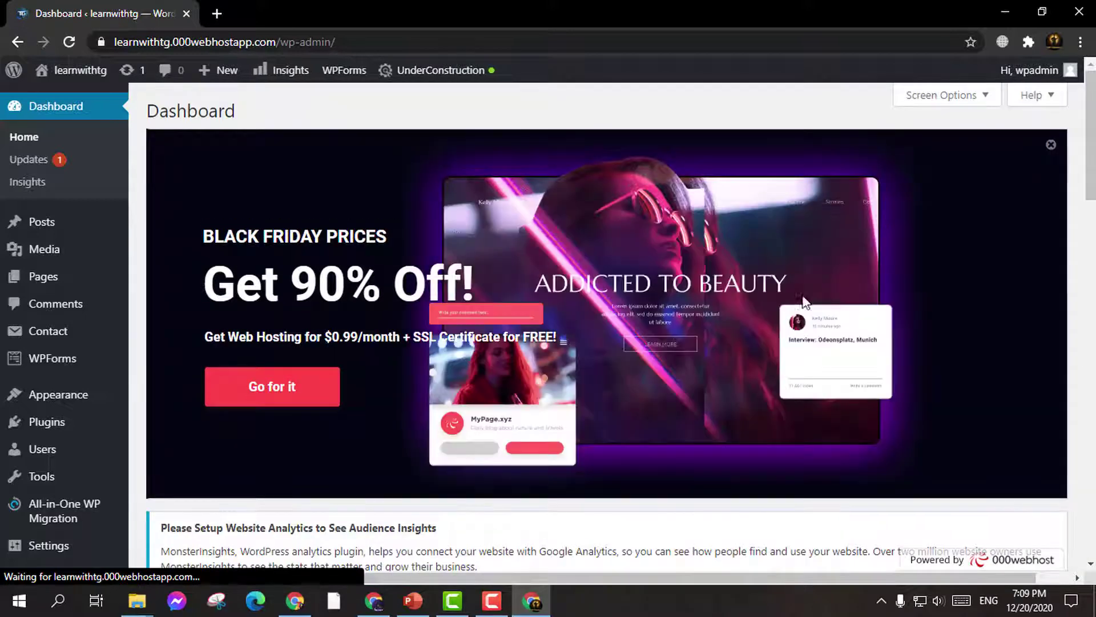
Step: Dismiss the promotional banner on the dashboard, open the General Settings page and dismiss its banner too
left_click(1054, 146)
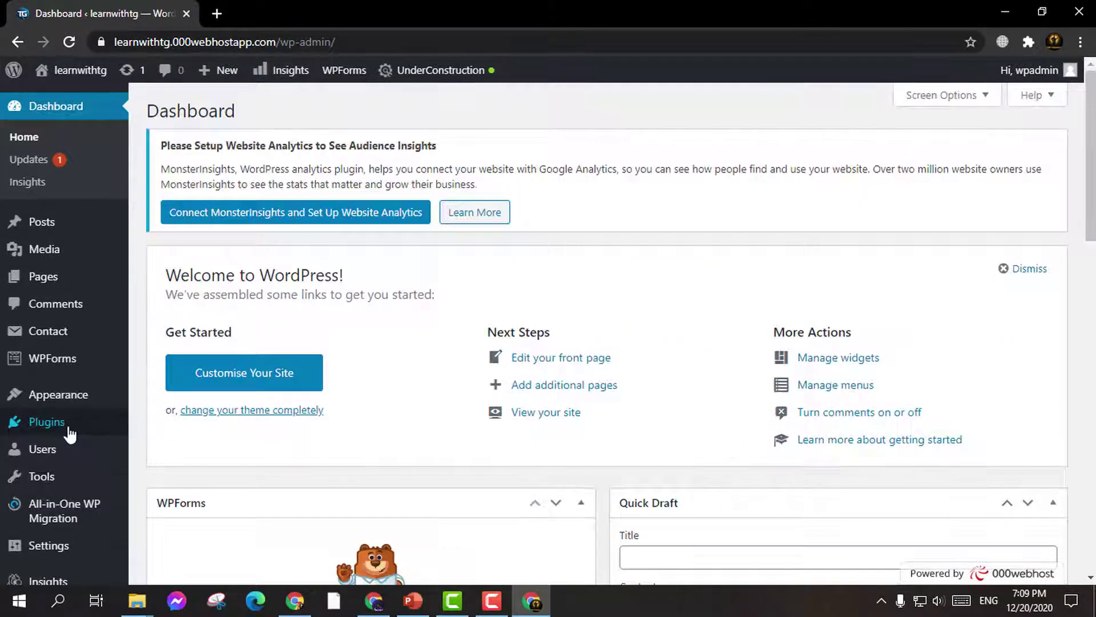
scroll(40, 443, "down", 1)
mouse_move(40, 445)
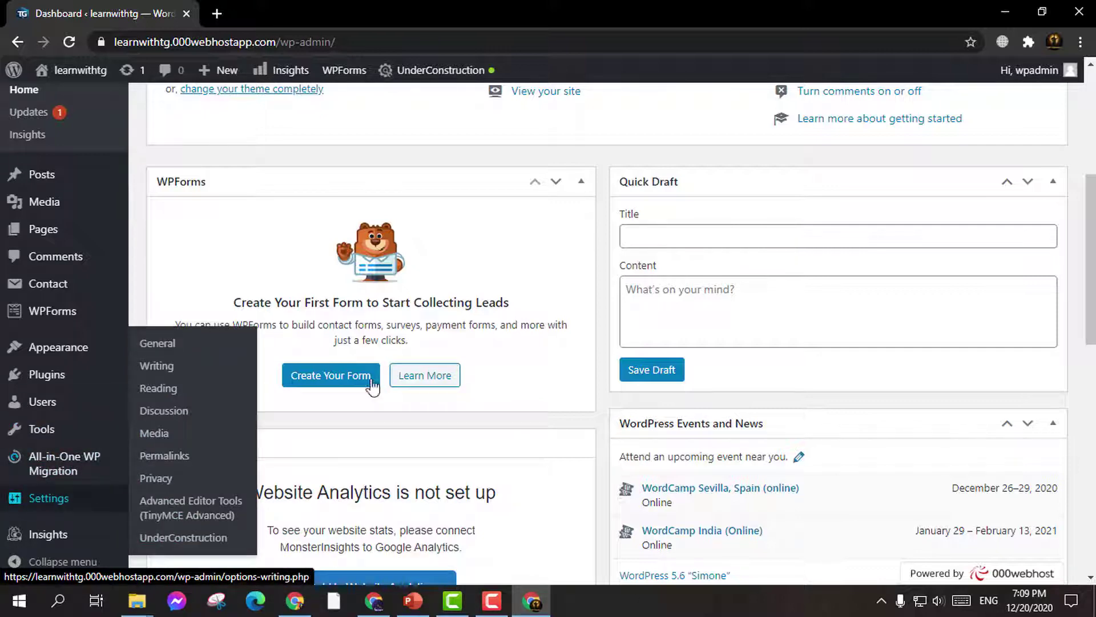
scroll(166, 347, "down", 1)
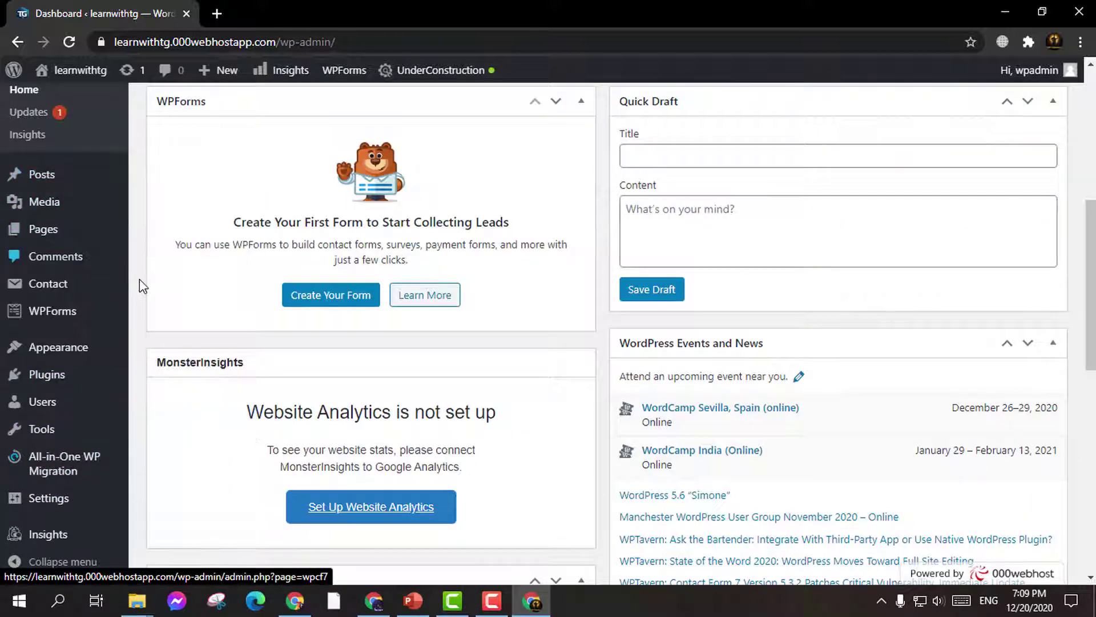
left_click(67, 501)
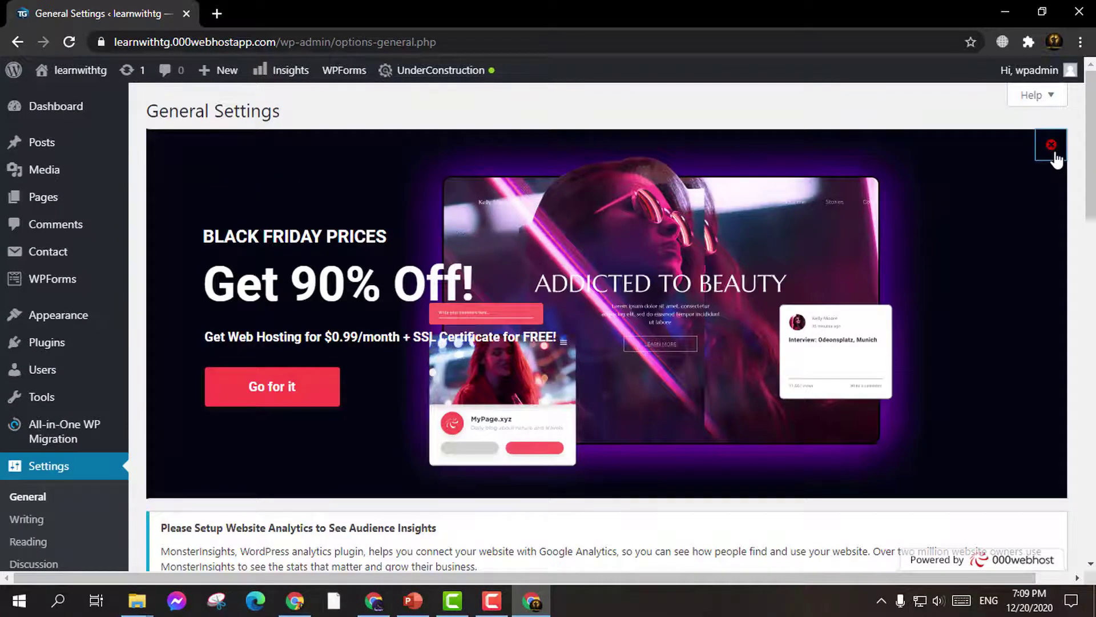
left_click(1055, 153)
scroll(740, 274, "down", 1)
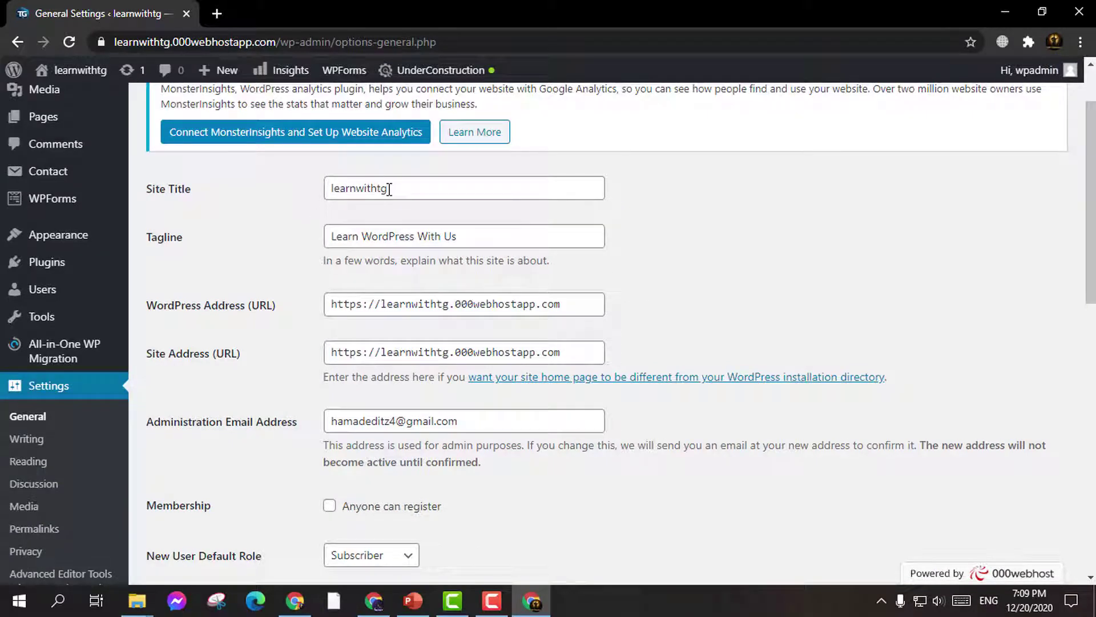
Step: Open the public site learnwithtg.000webhostapp.com in a new browser tab and look over its front page
left_click(220, 14)
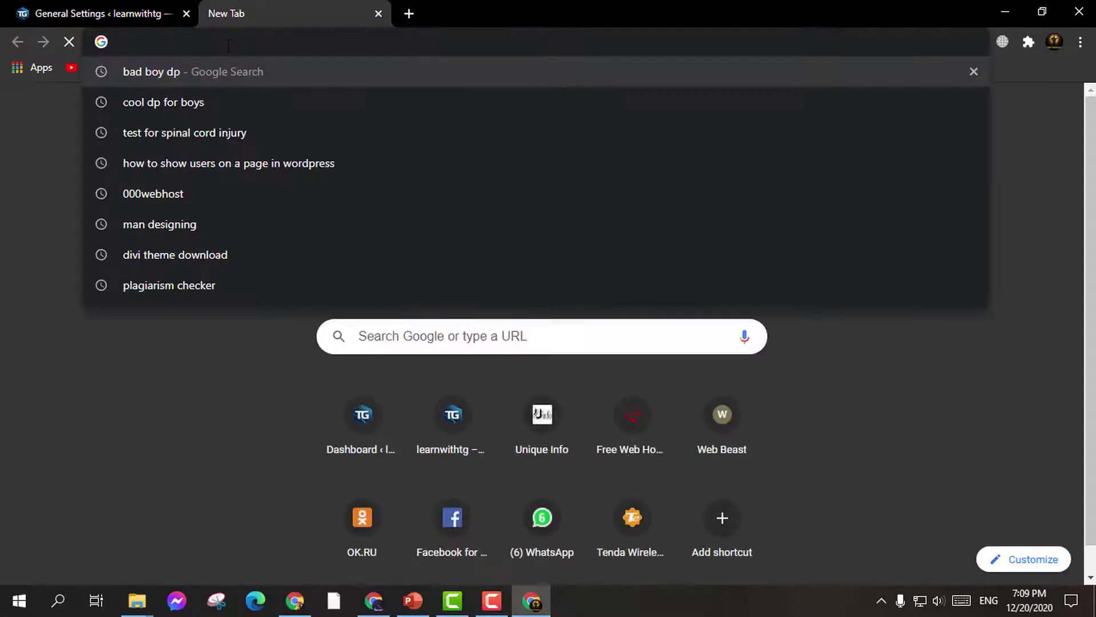
type("learnwithtg.000webhostapp.com")
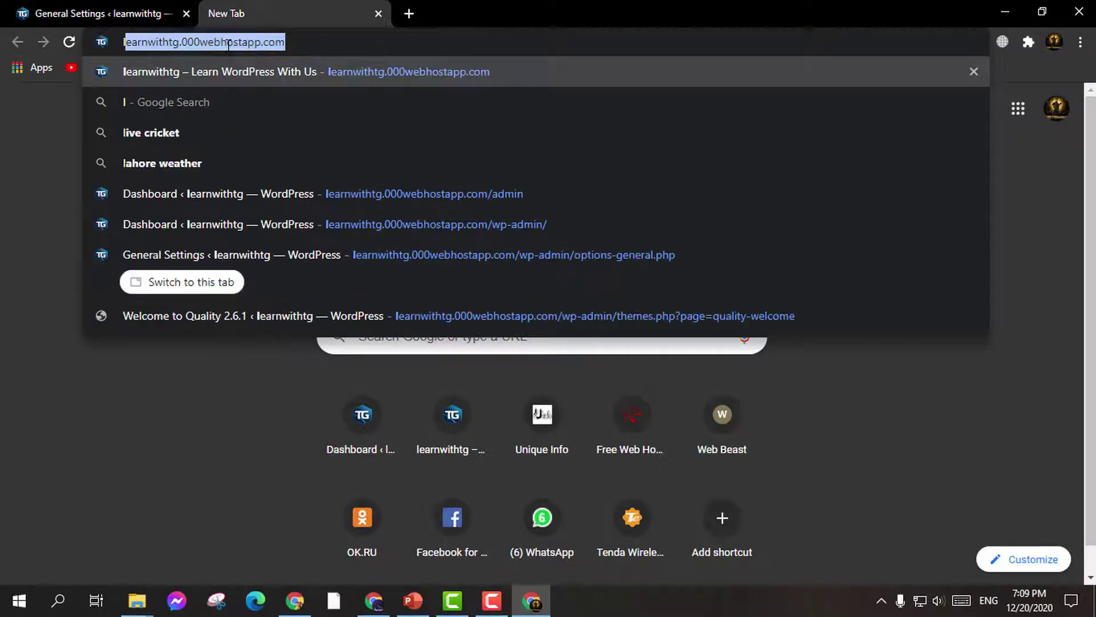
key("Return")
left_click(87, 9)
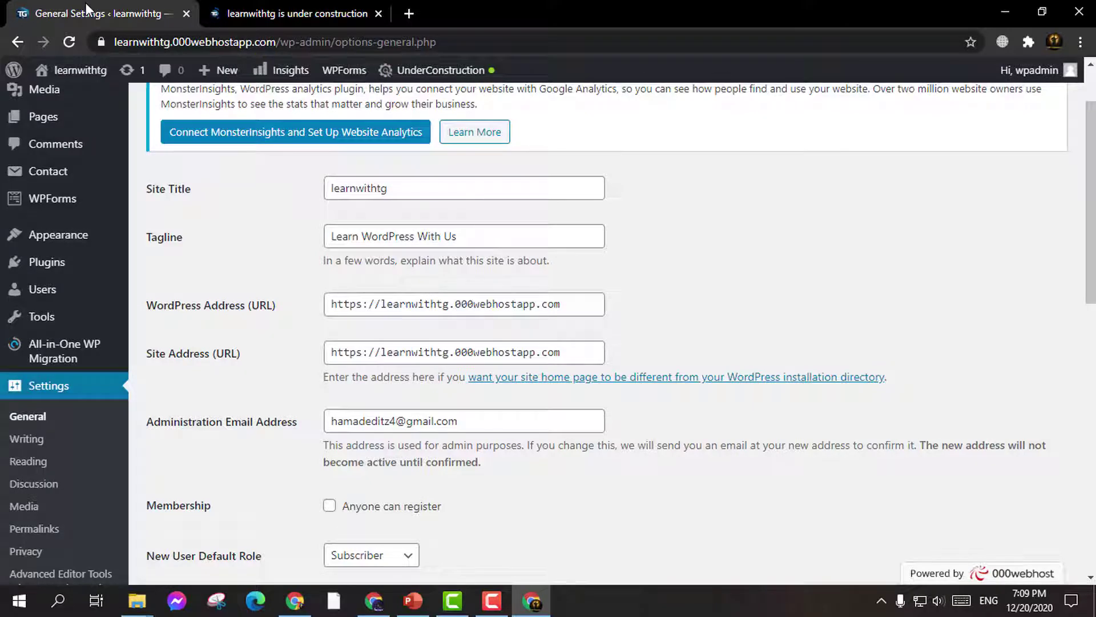
left_click(343, 9)
scroll(372, 180, "down", 3)
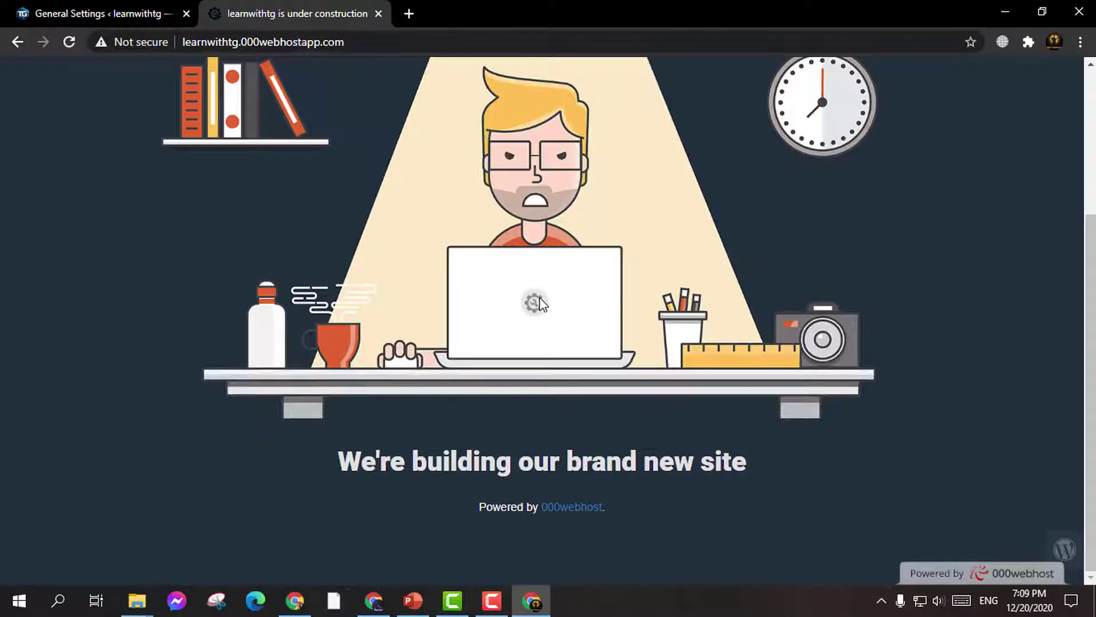
scroll(544, 485, "down", 3)
scroll(337, 268, "up", 3)
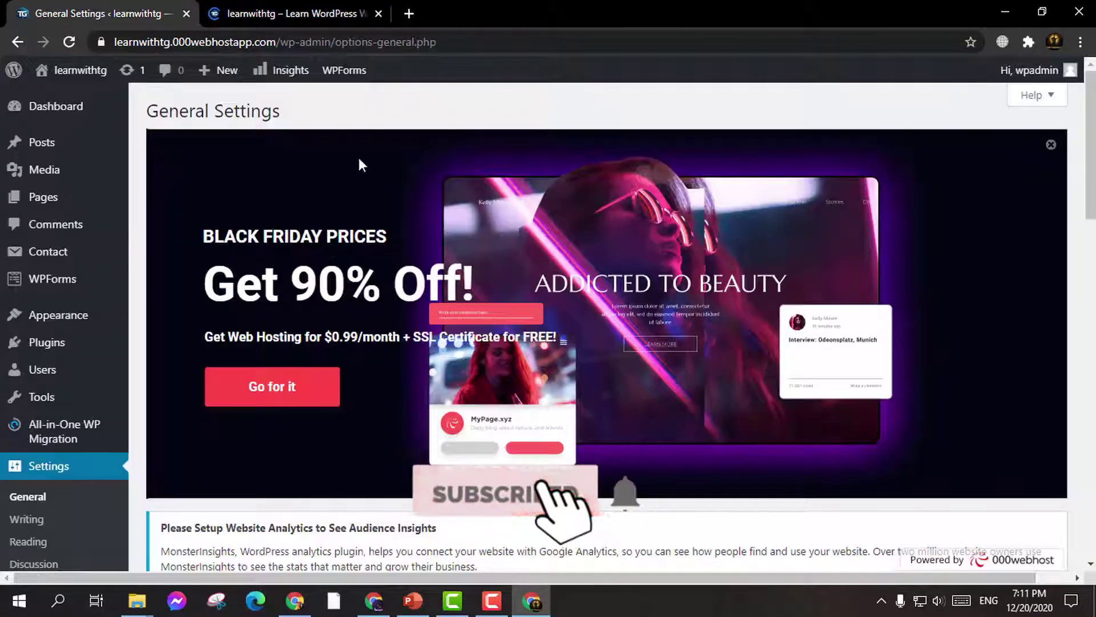
Step: Check the site title and tagline in the header of the live home page
left_click(288, 13)
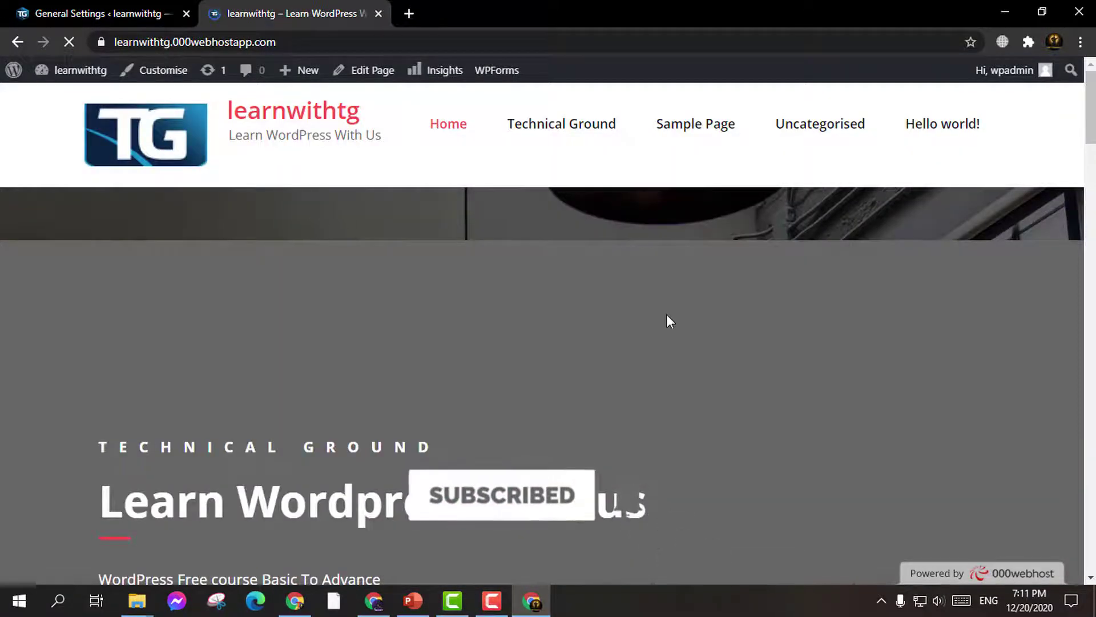
scroll(685, 345, "down", 3)
scroll(636, 355, "up", 3)
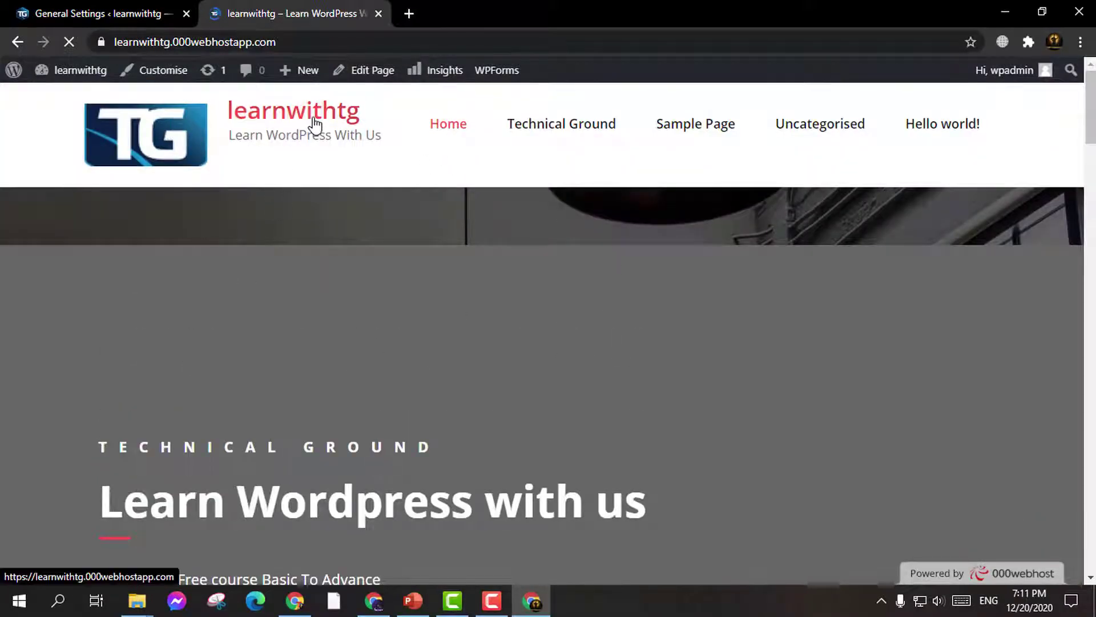
Step: Return to the General Settings page and change the site title to "Learn With TG"
left_click(154, 13)
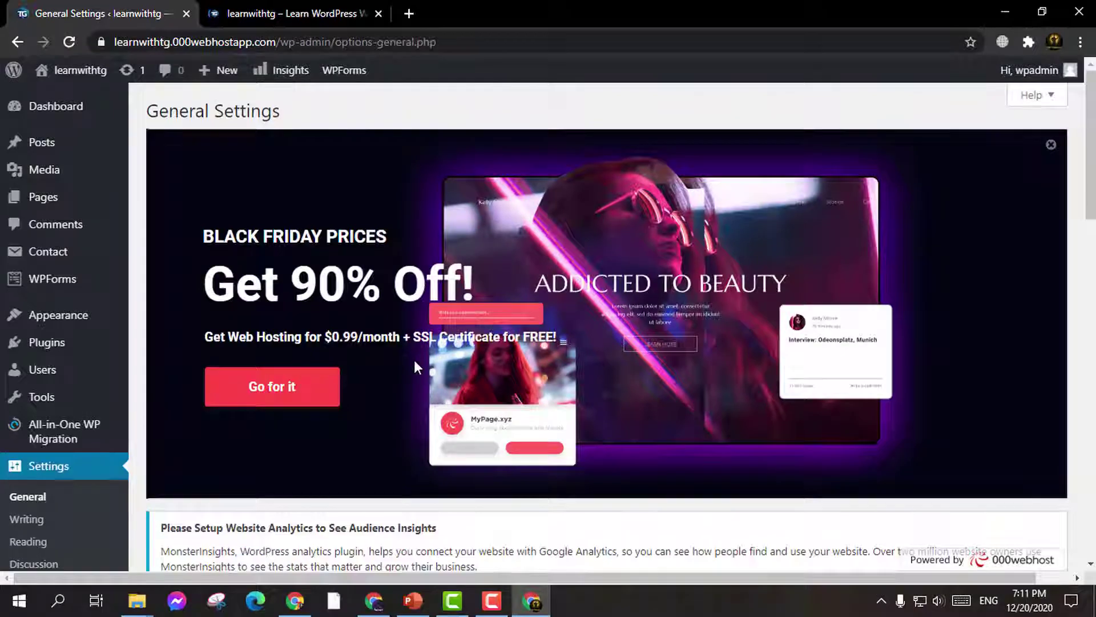
scroll(361, 378, "down", 2)
scroll(229, 253, "up", 2)
scroll(228, 252, "down", 5)
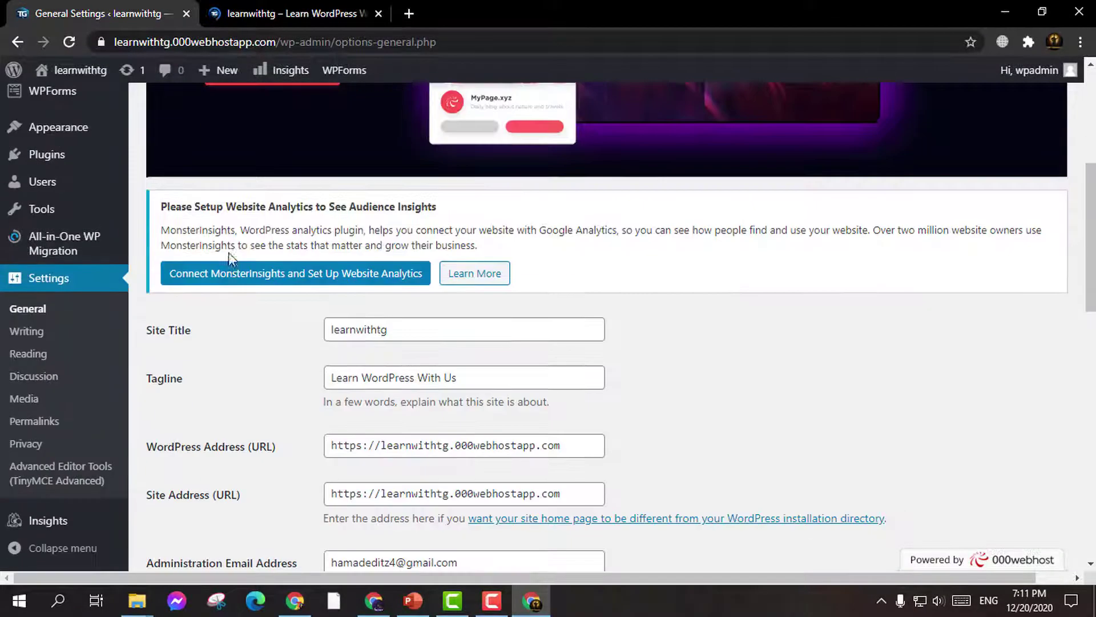
left_click(366, 331)
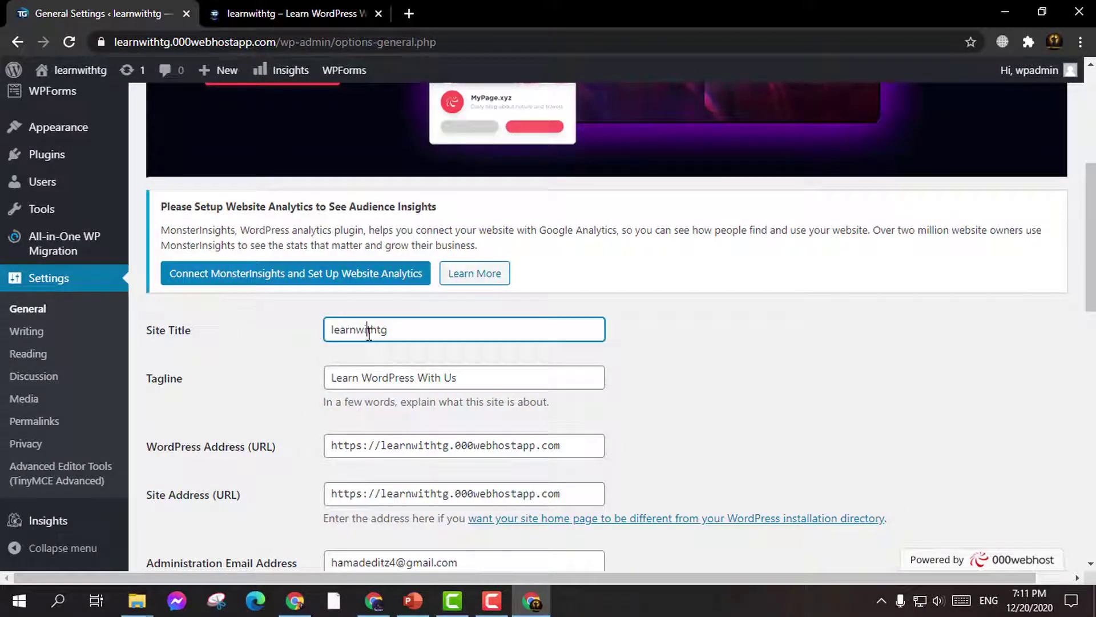
double_click(369, 334)
type("Learn")
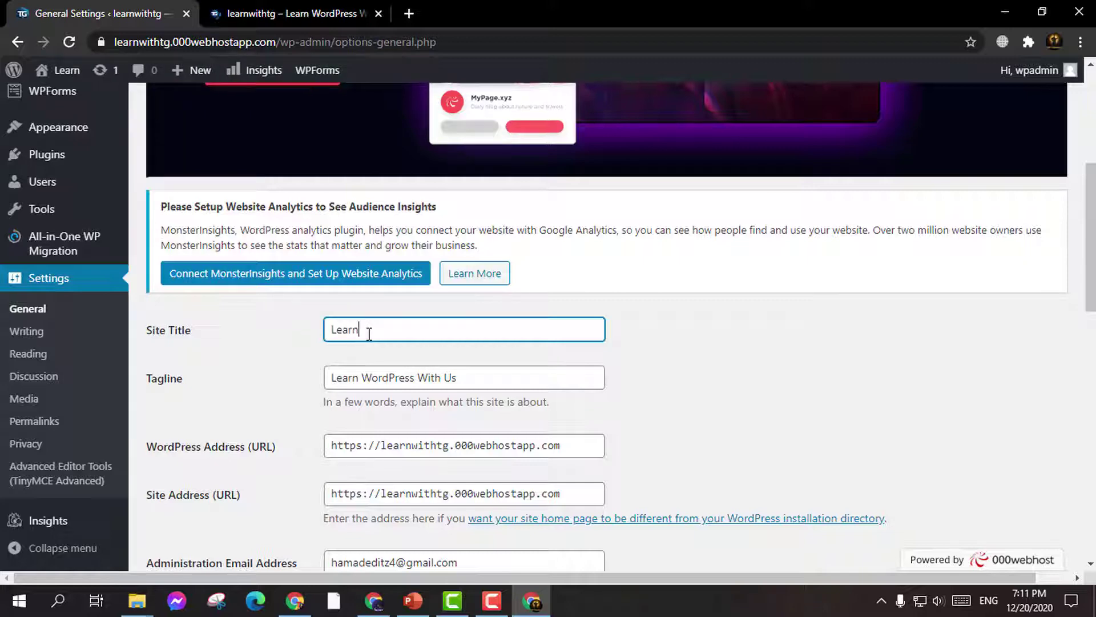
type(" With TG")
Step: Add a period to the end of the tagline "Learn WordPress With Us" and save the general settings
left_click(463, 380)
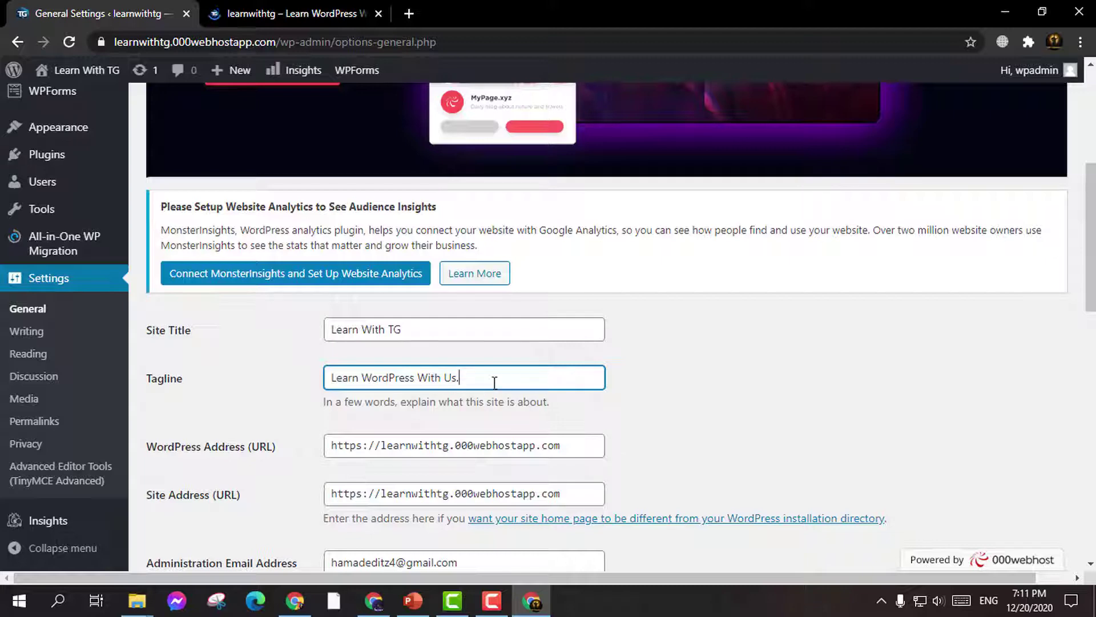
scroll(628, 366, "down", 7)
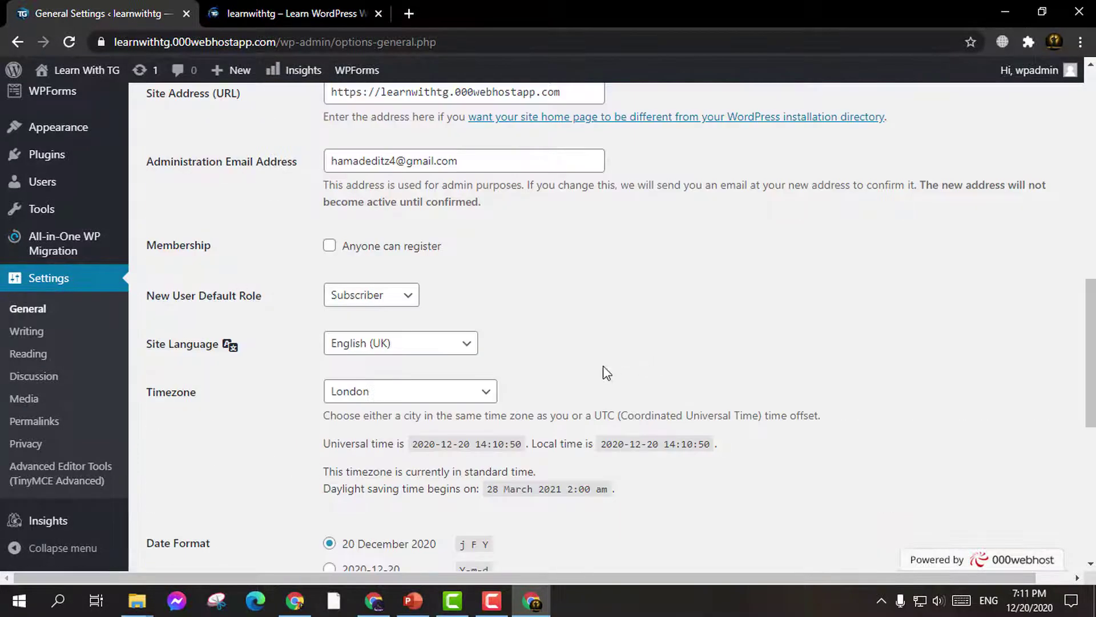
scroll(533, 314, "down", 8)
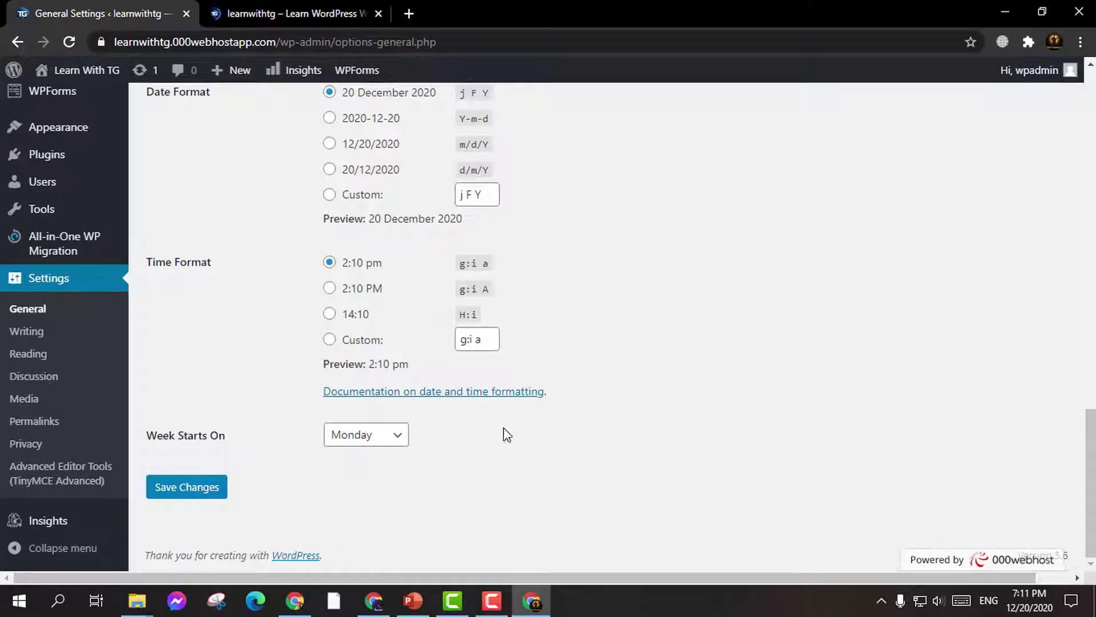
left_click(212, 491)
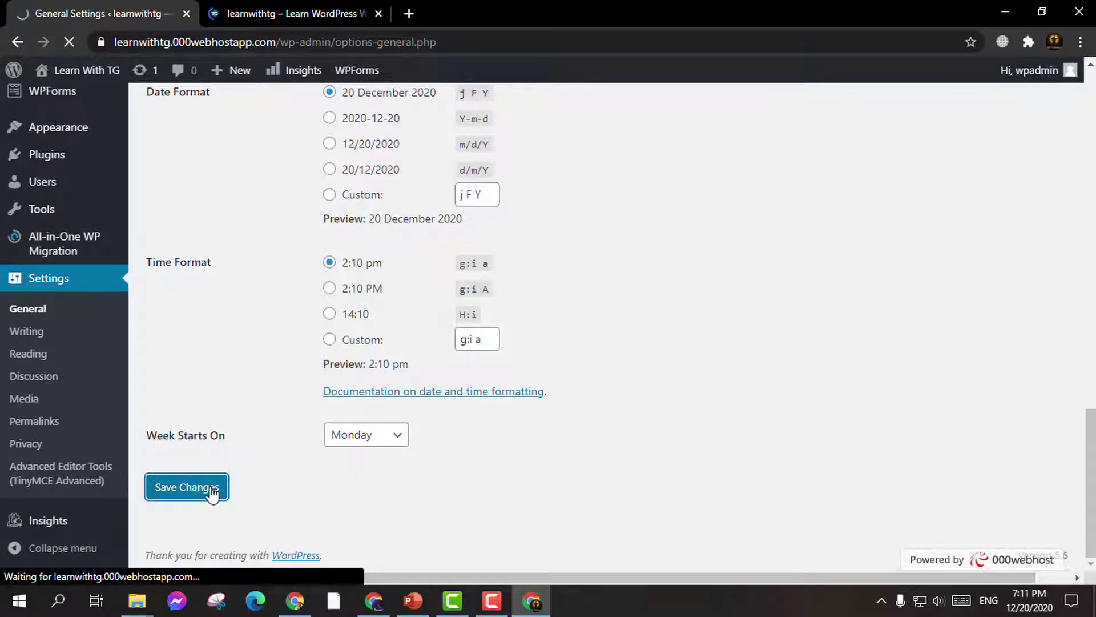
Step: Reload the live home page and check the site title and the tagline's period in the header
left_click(288, 13)
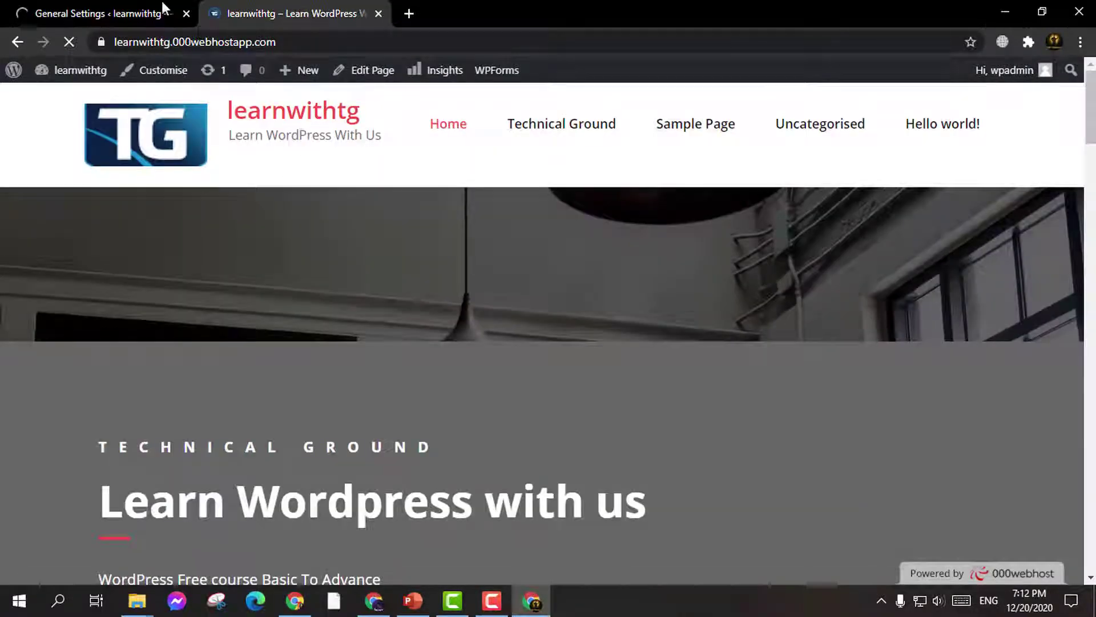
left_click(73, 17)
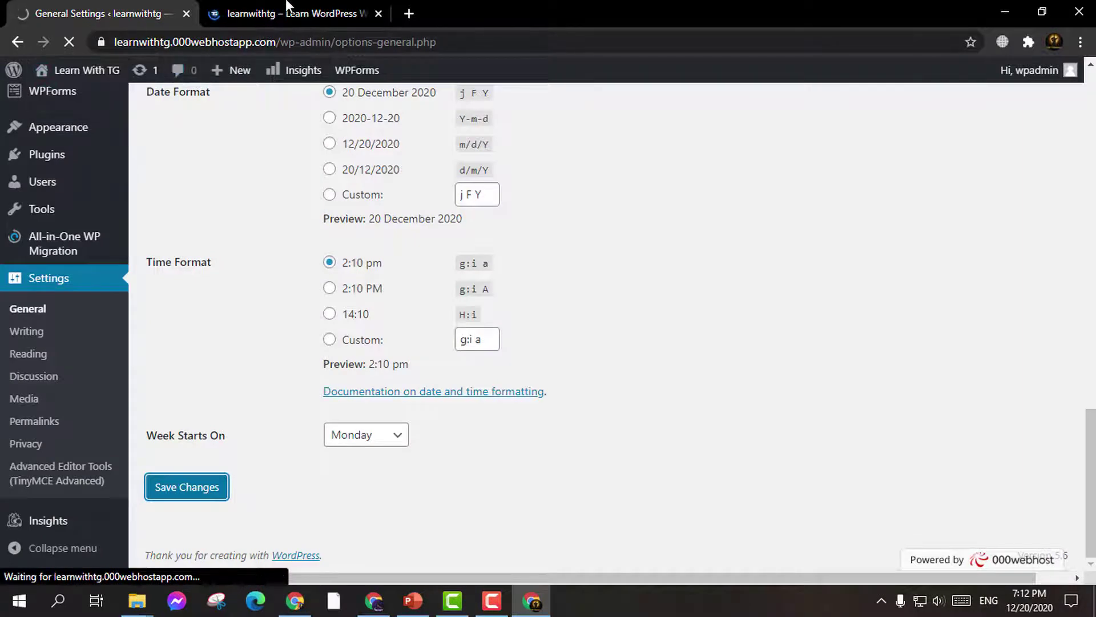
left_click(289, 13)
left_click(70, 42)
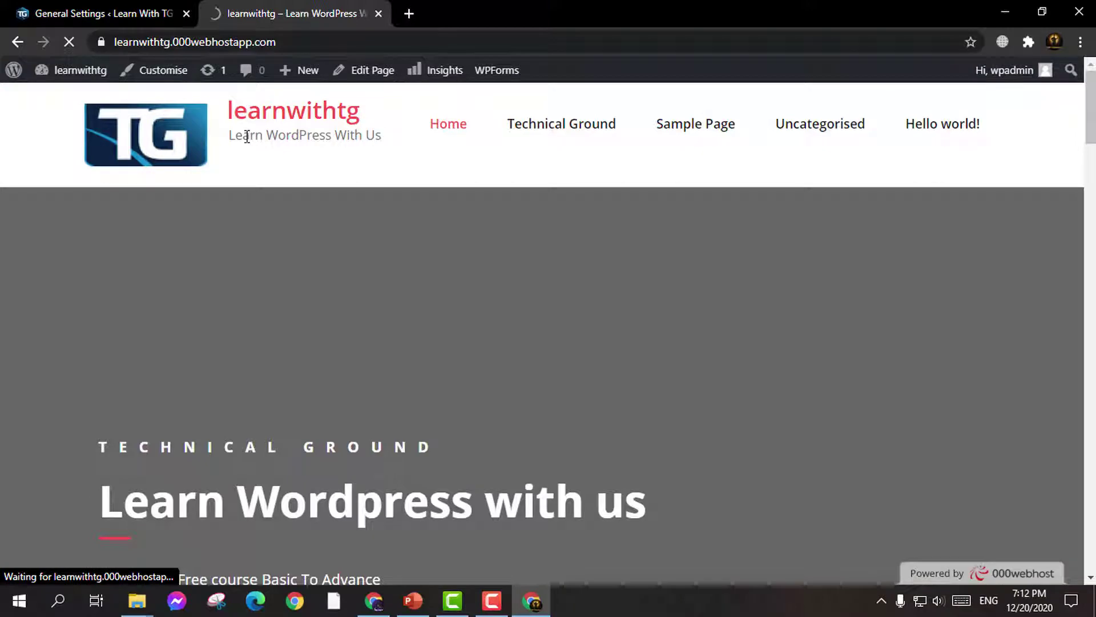
left_click_drag(230, 137, 392, 142)
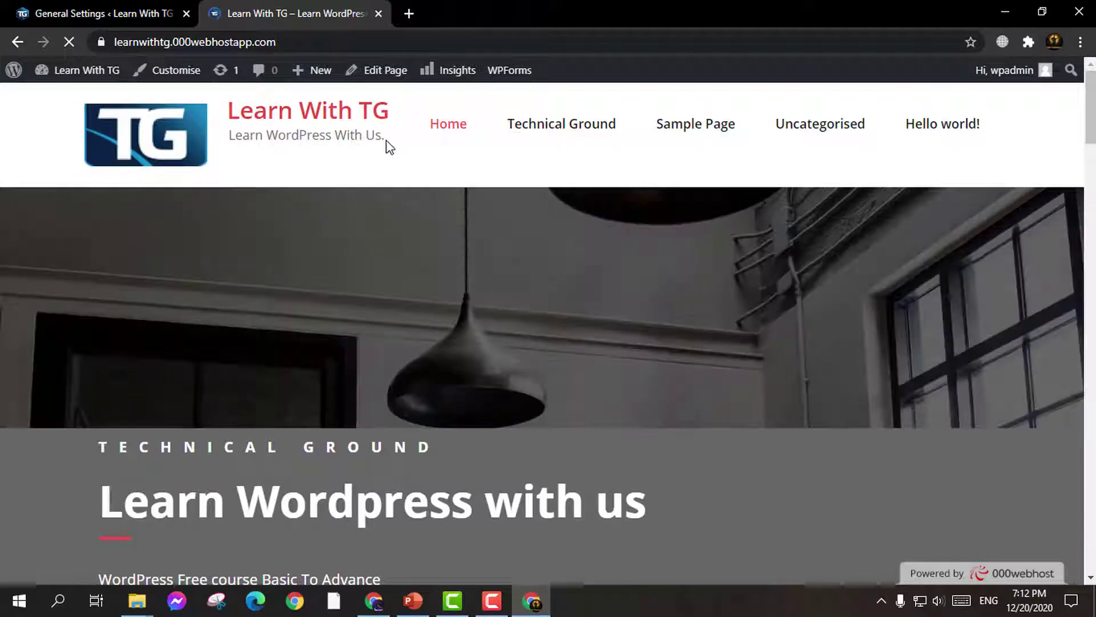
left_click_drag(385, 135, 386, 135)
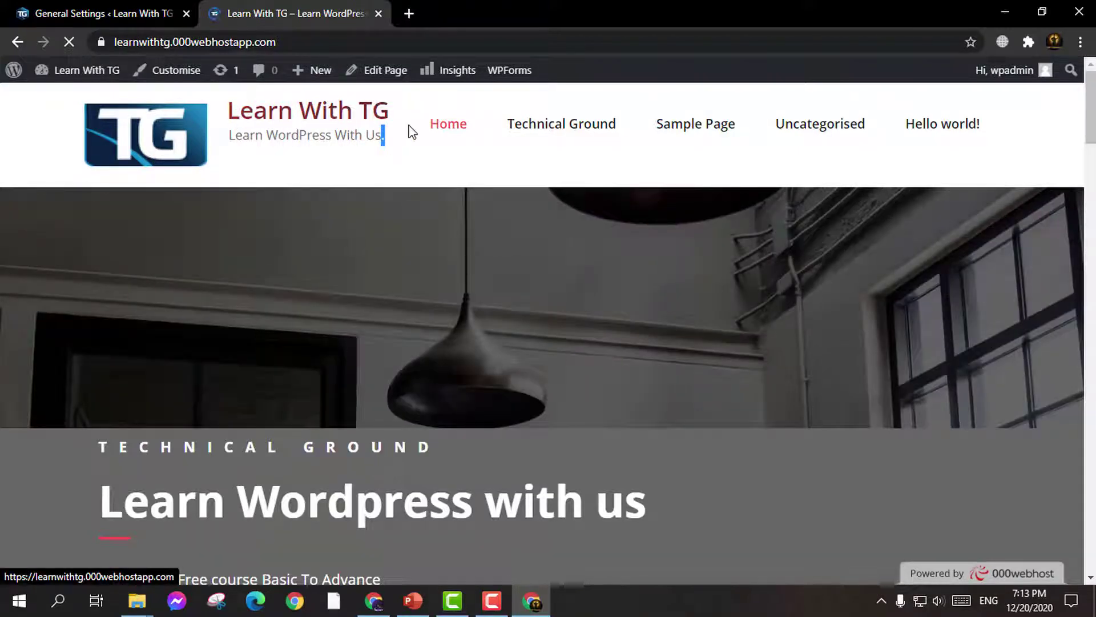
Step: Examine the WordPress Address (URL) in General Settings and compare it with the live site's address
left_click(143, 13)
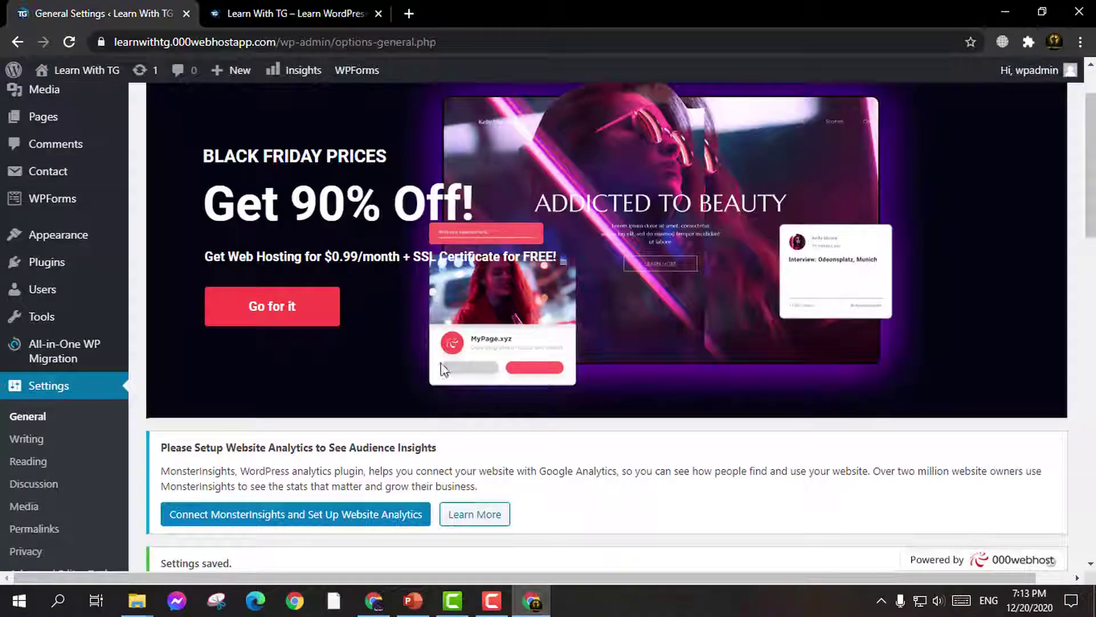
scroll(455, 415, "down", 8)
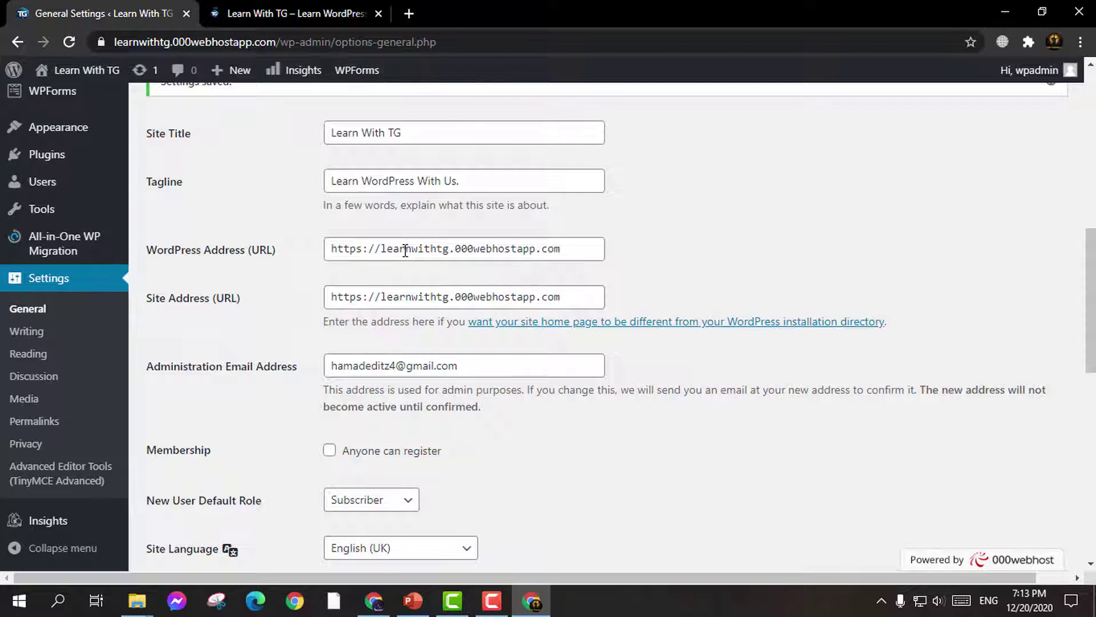
left_click(499, 250)
left_click(533, 253)
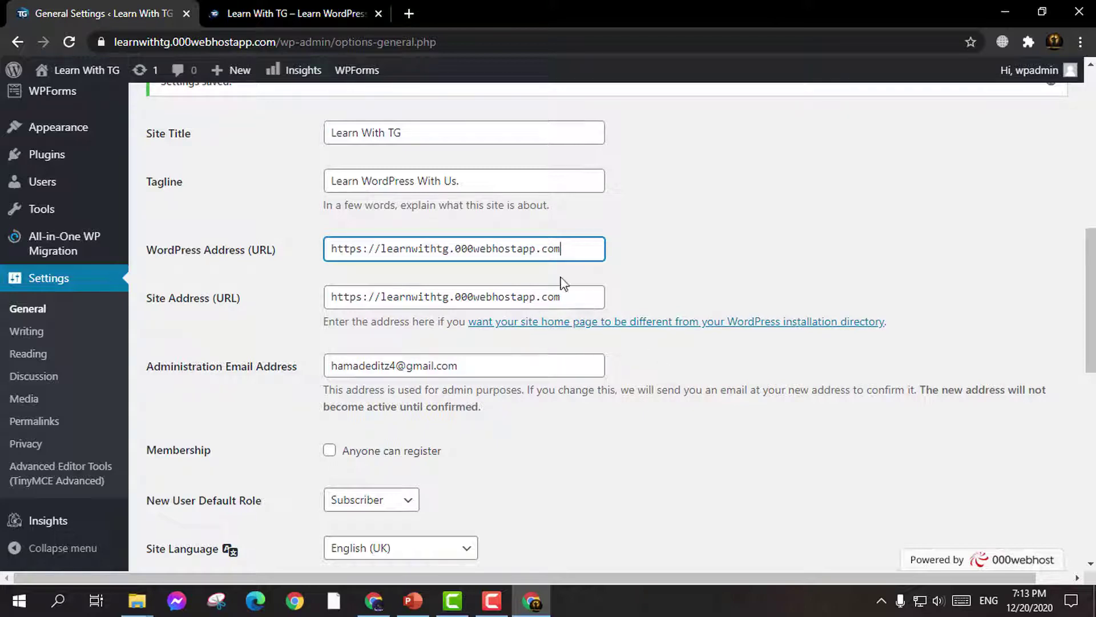
left_click(300, 7)
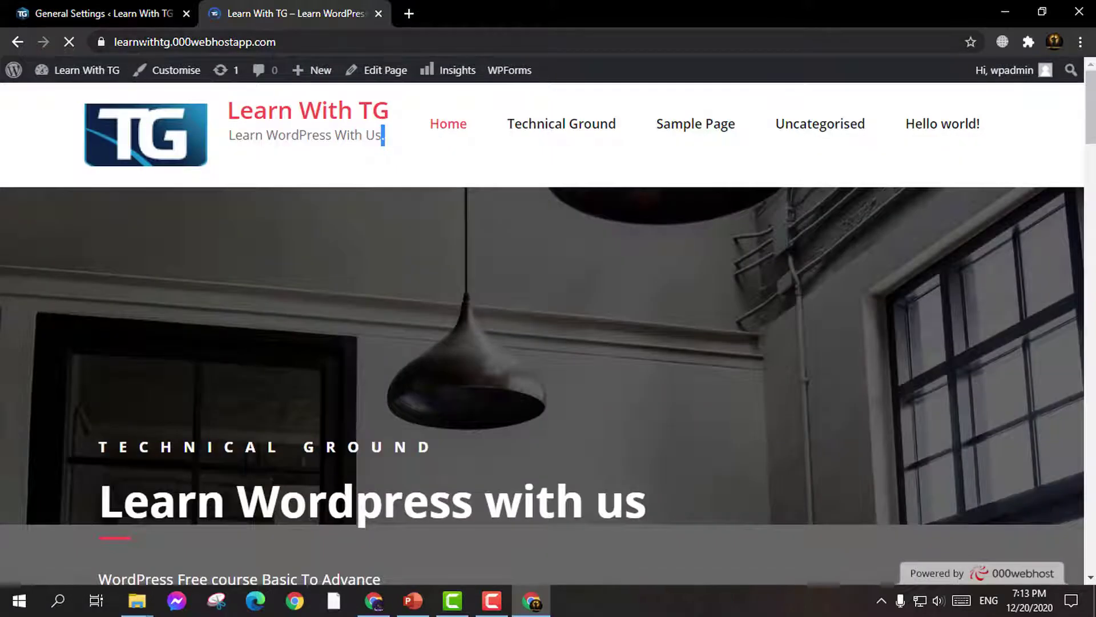
left_click(103, 13)
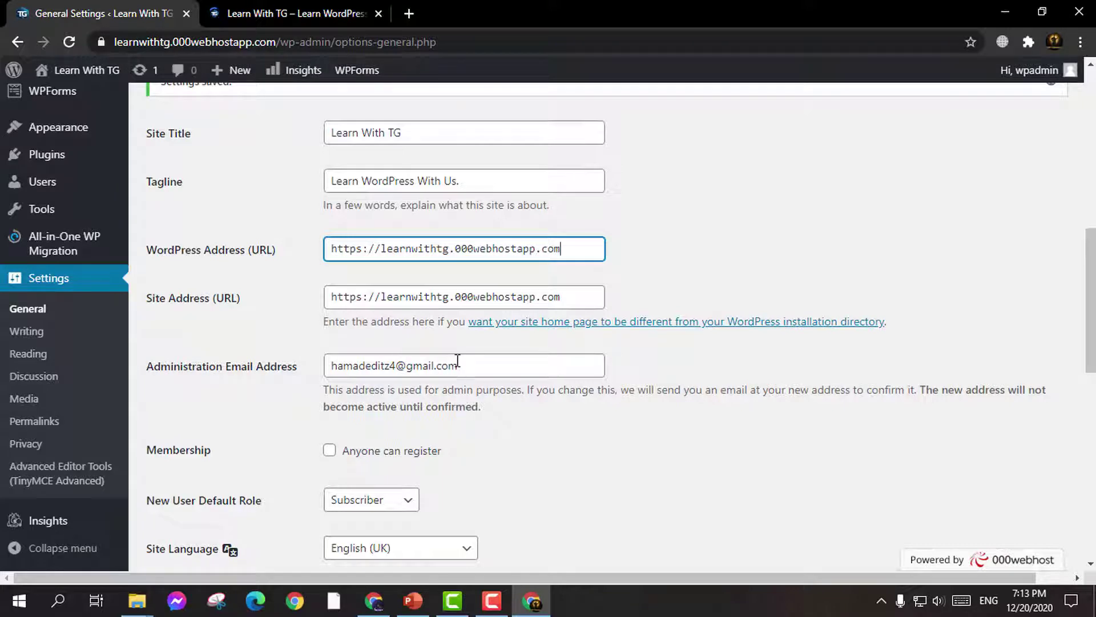
Step: Examine the administration email, membership, new user default role and site language options in General Settings
left_click_drag(457, 361, 330, 367)
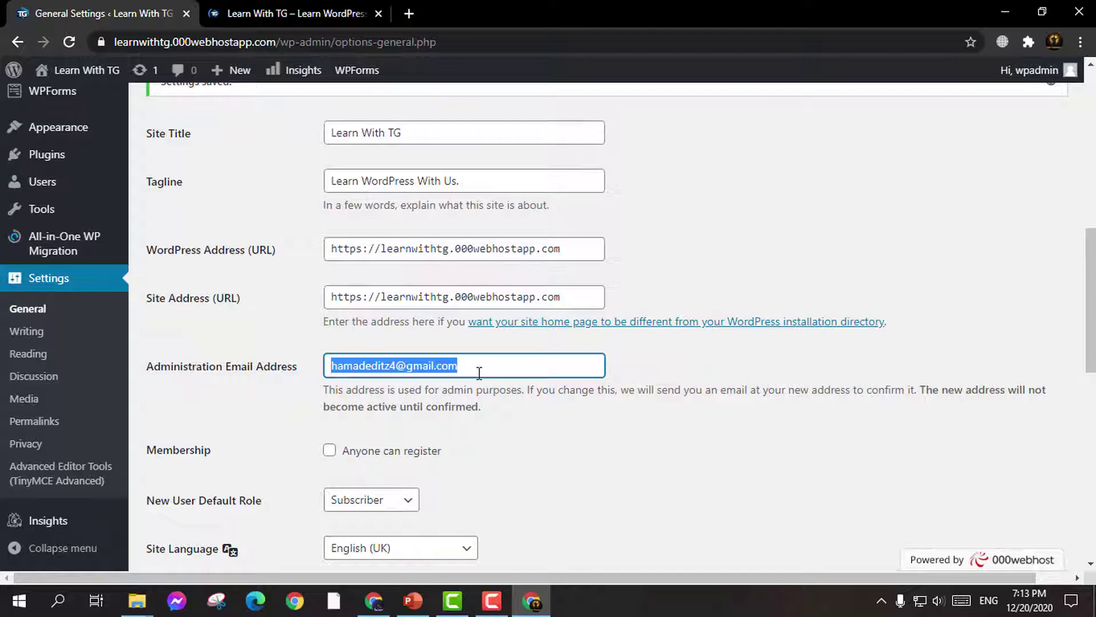
scroll(537, 450, "down", 1)
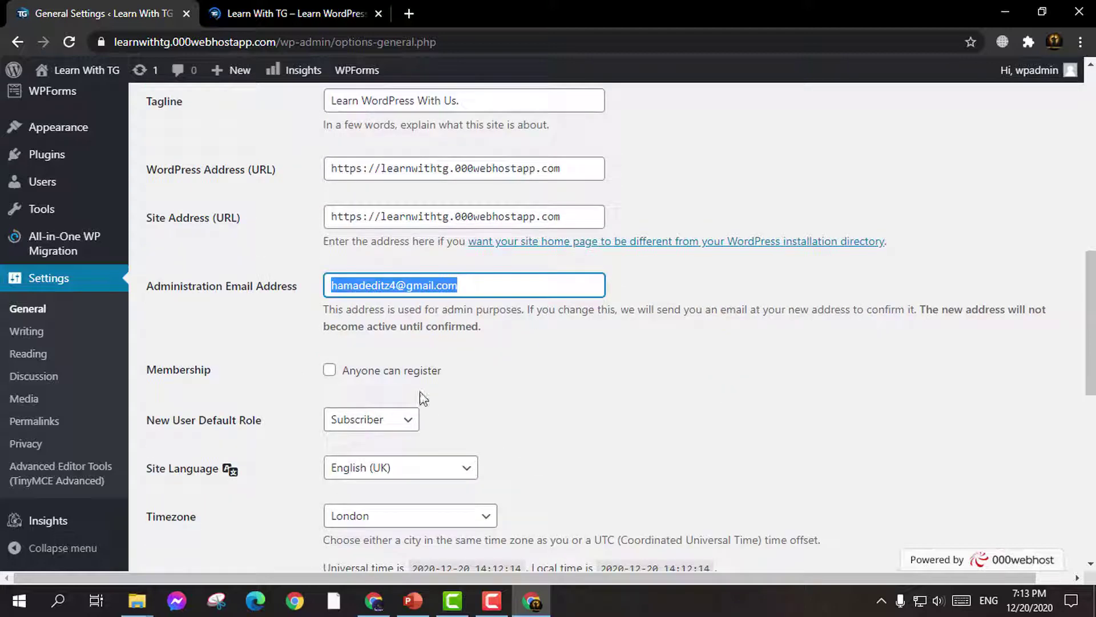
left_click(265, 381)
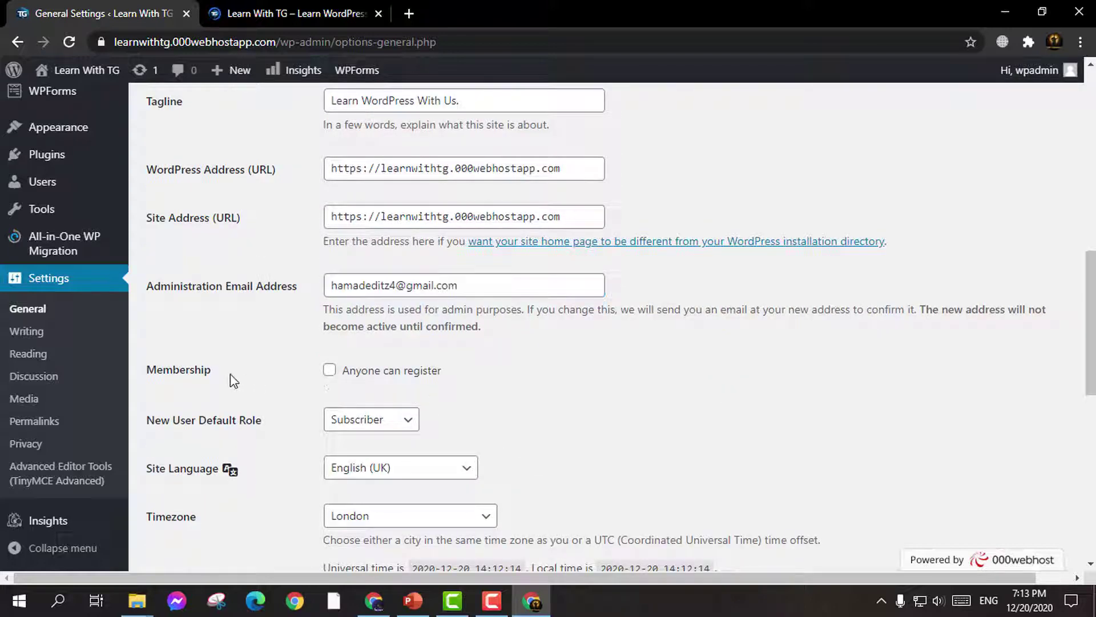
left_click(330, 372)
scroll(421, 392, "down", 1)
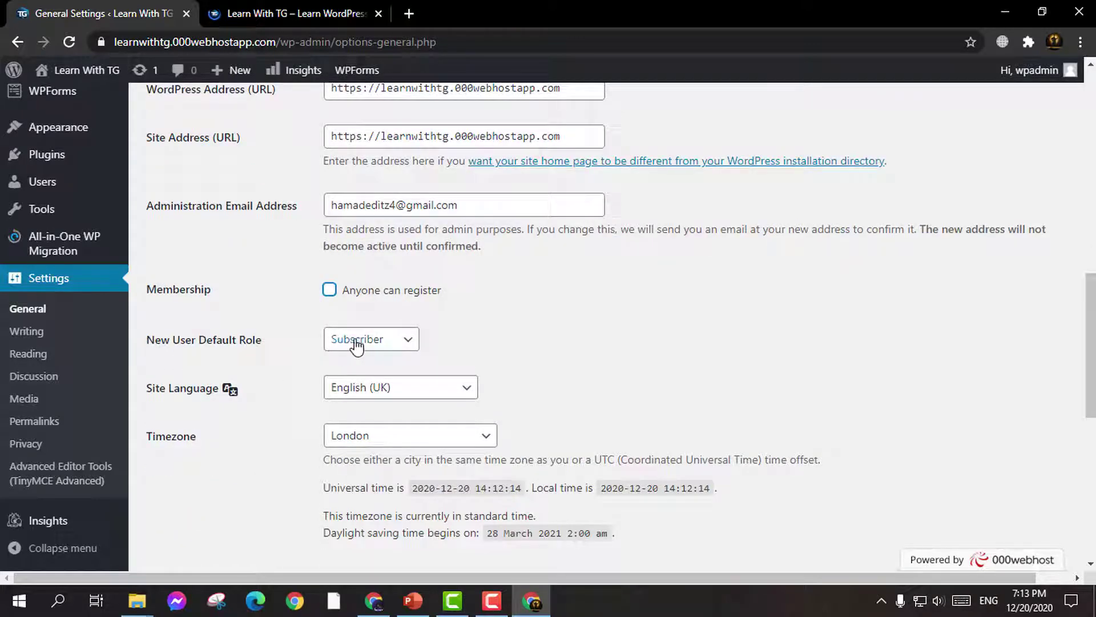
left_click(382, 342)
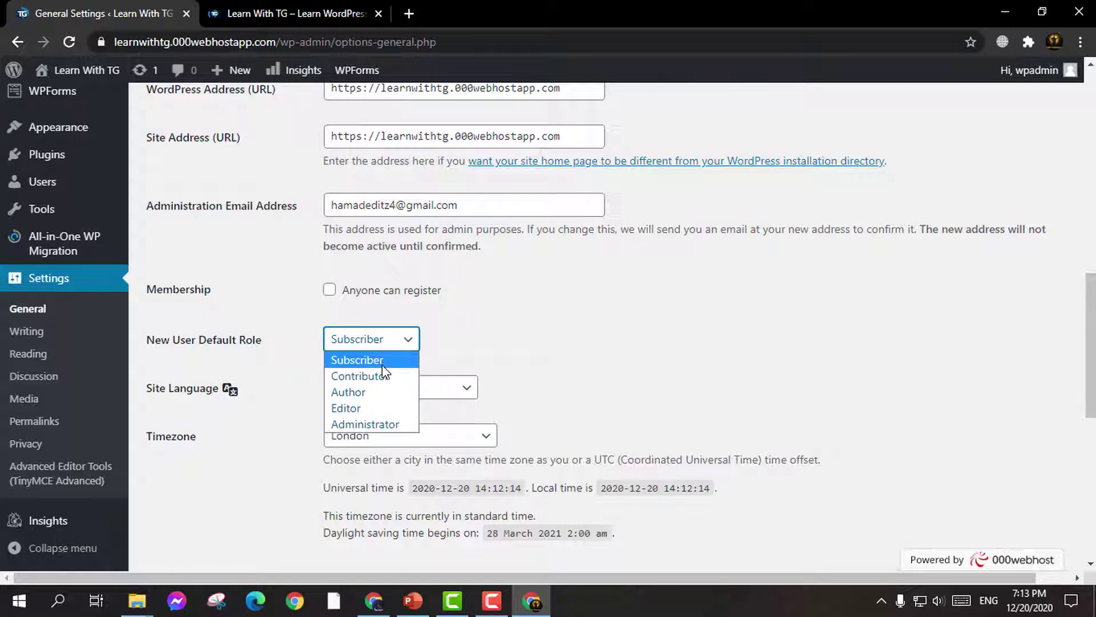
left_click(400, 339)
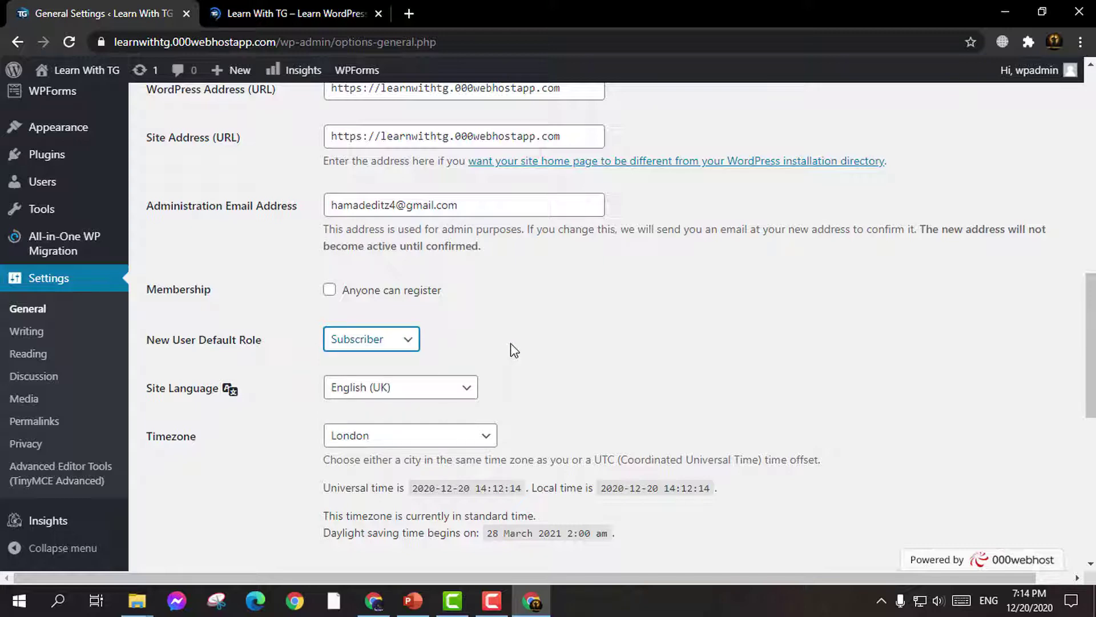
left_click(460, 386)
left_click(460, 386)
scroll(557, 326, "down", 1)
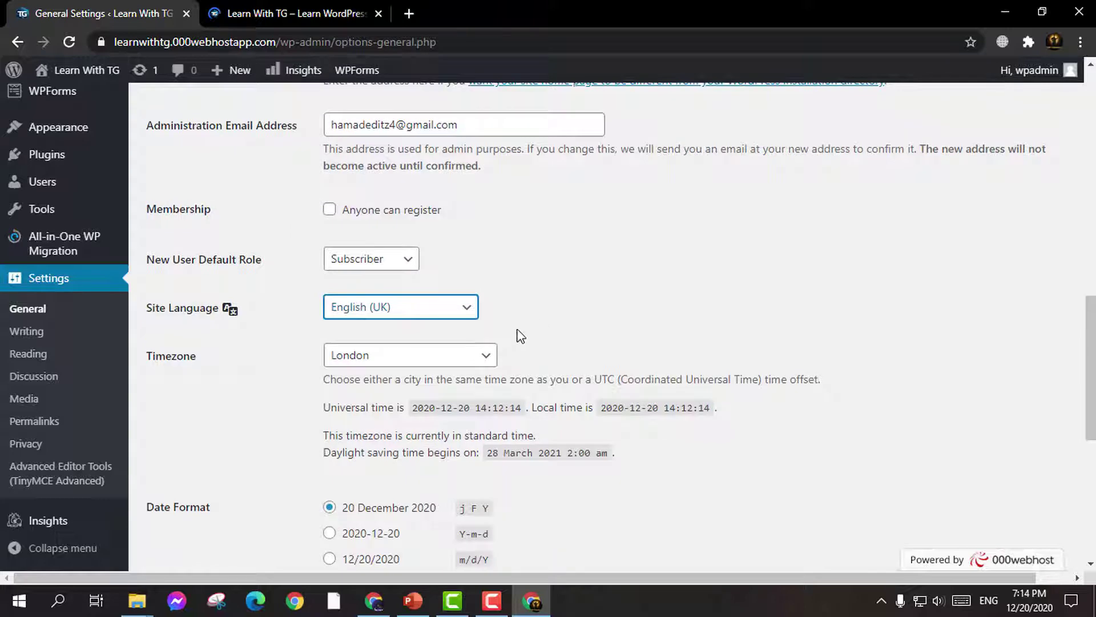
Step: Set the site timezone to the city Karachi
left_click(470, 356)
scroll(457, 257, "down", 20)
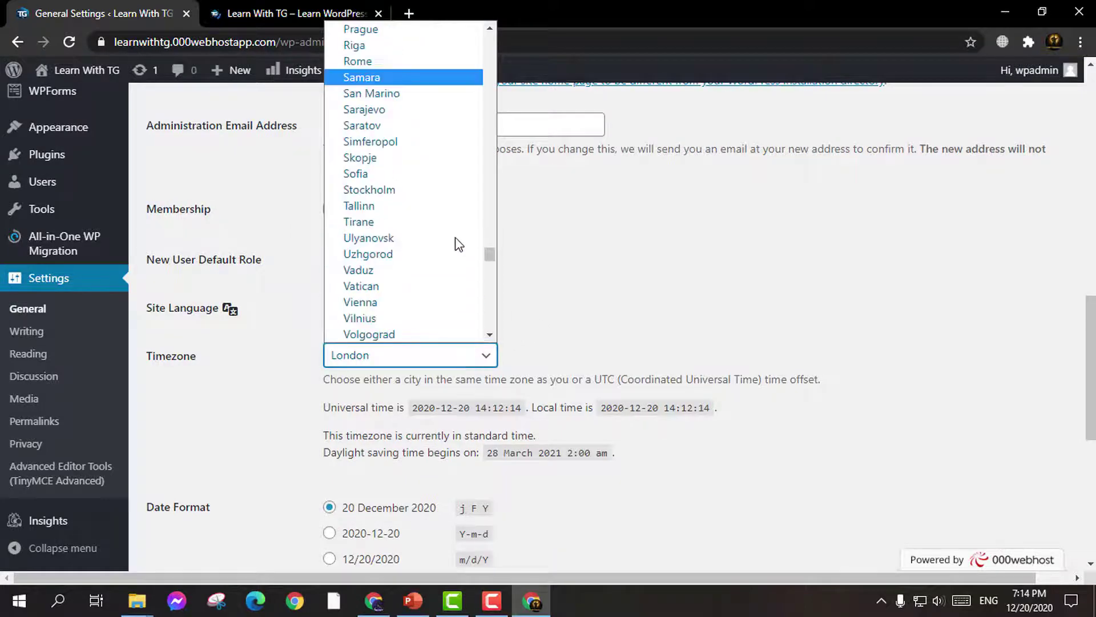
scroll(449, 256, "down", 3)
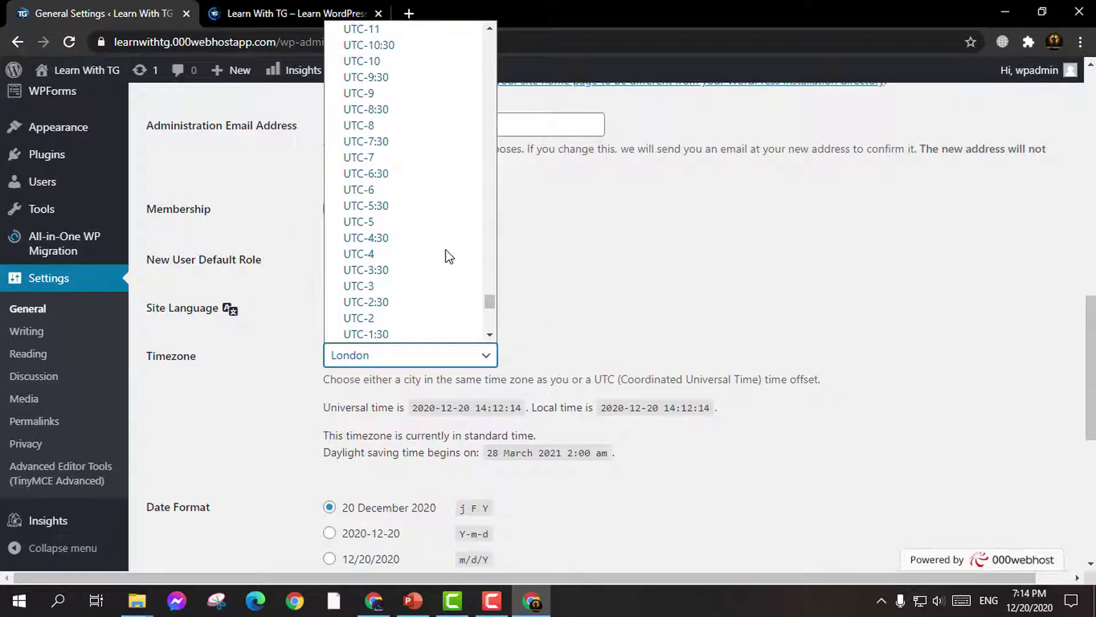
scroll(449, 257, "up", 6)
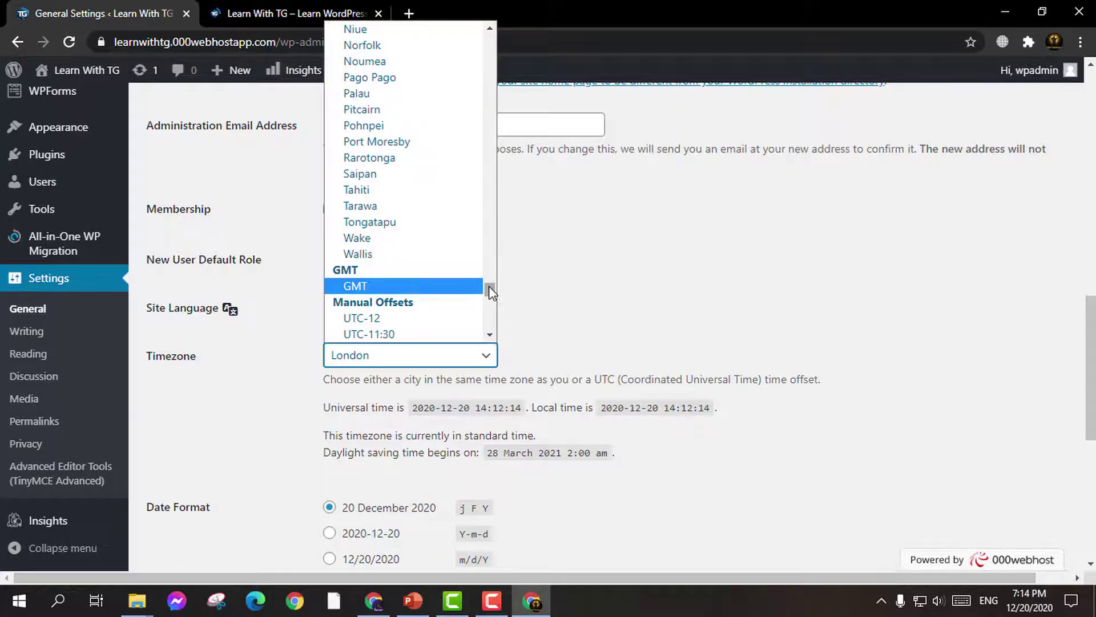
left_click_drag(490, 291, 490, 189)
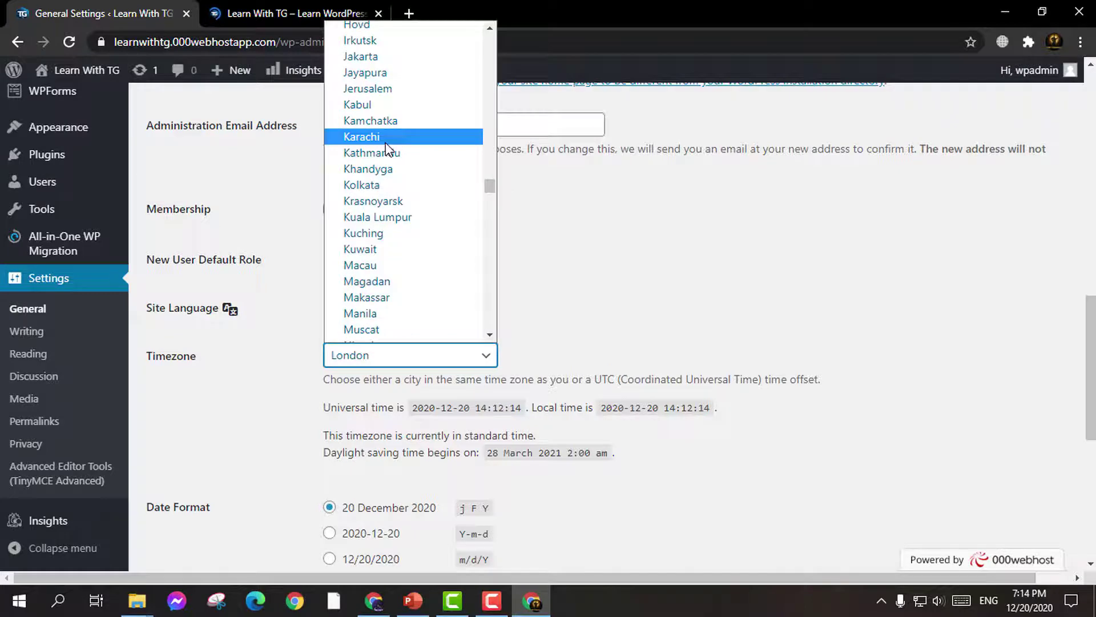
left_click(365, 136)
scroll(500, 379, "down", 1)
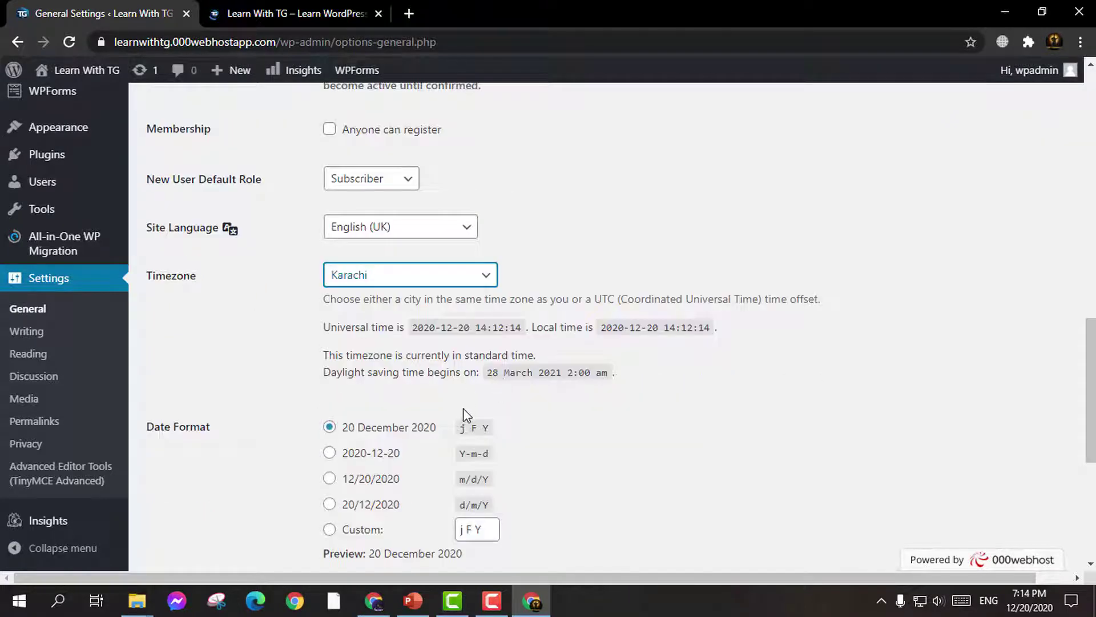
Step: Review the date and time formats, save the general settings and check the local time listed for the timezone
scroll(464, 415, "down", 2)
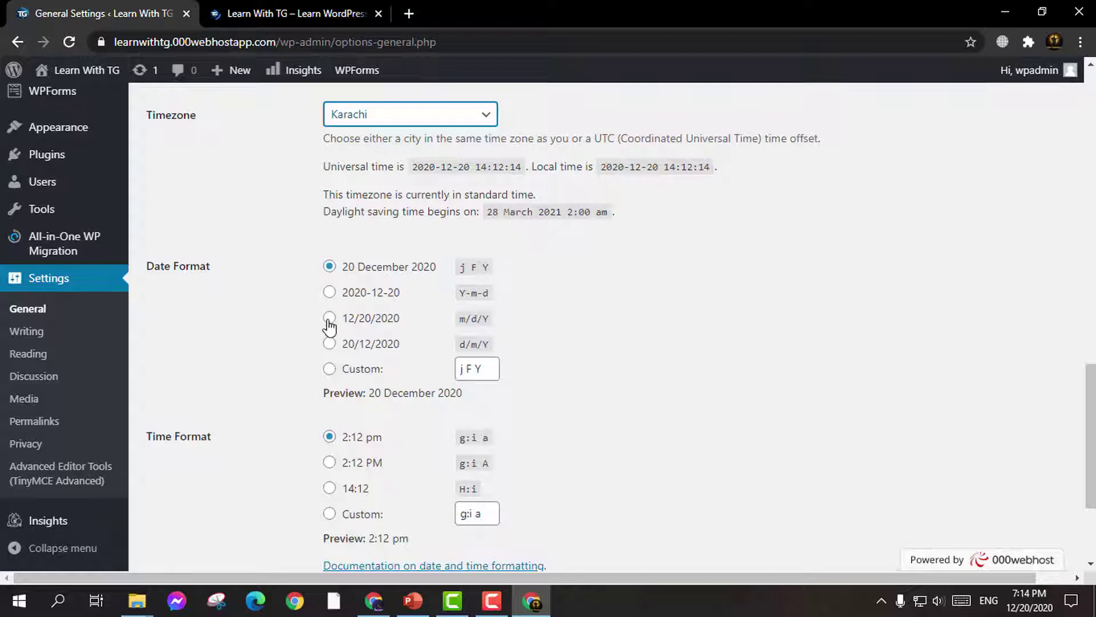
scroll(396, 362, "down", 3)
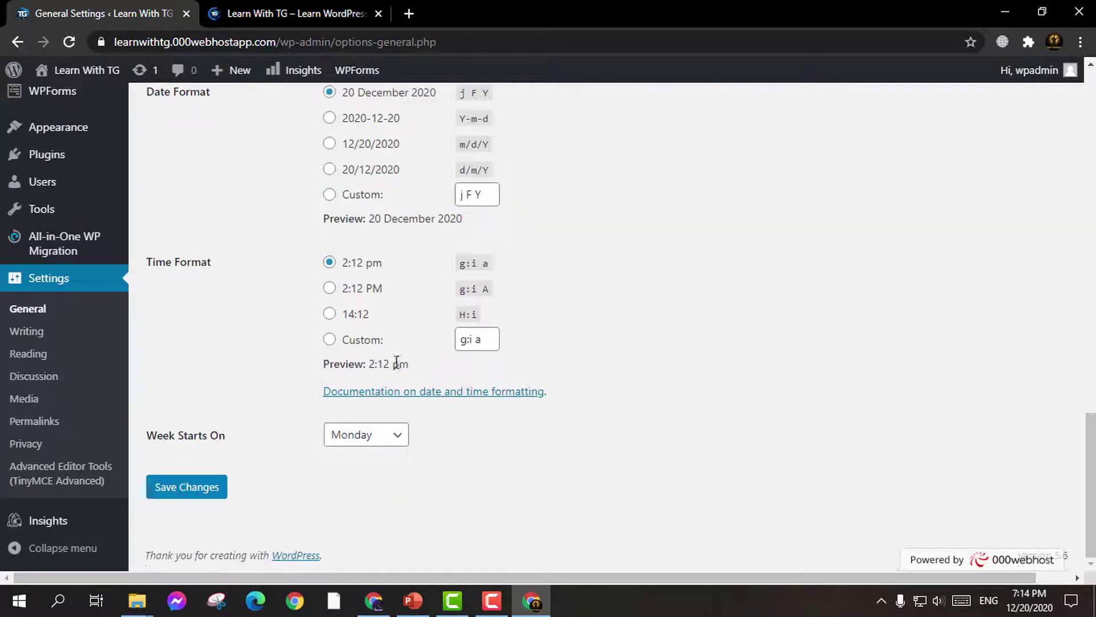
left_click(203, 490)
scroll(519, 282, "up", 8)
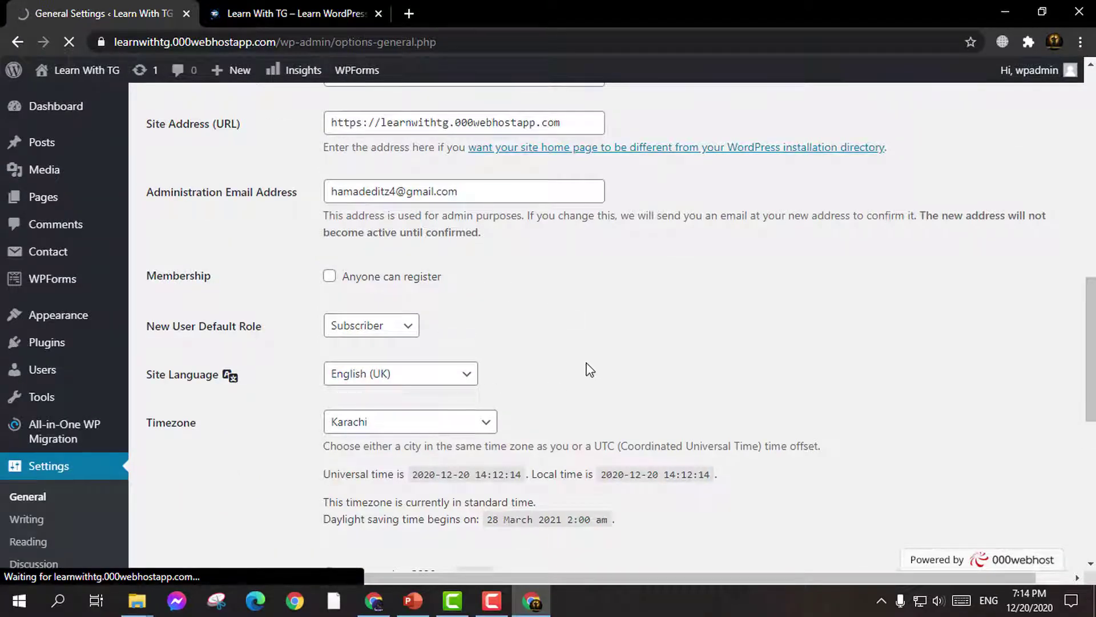
scroll(588, 370, "down", 1)
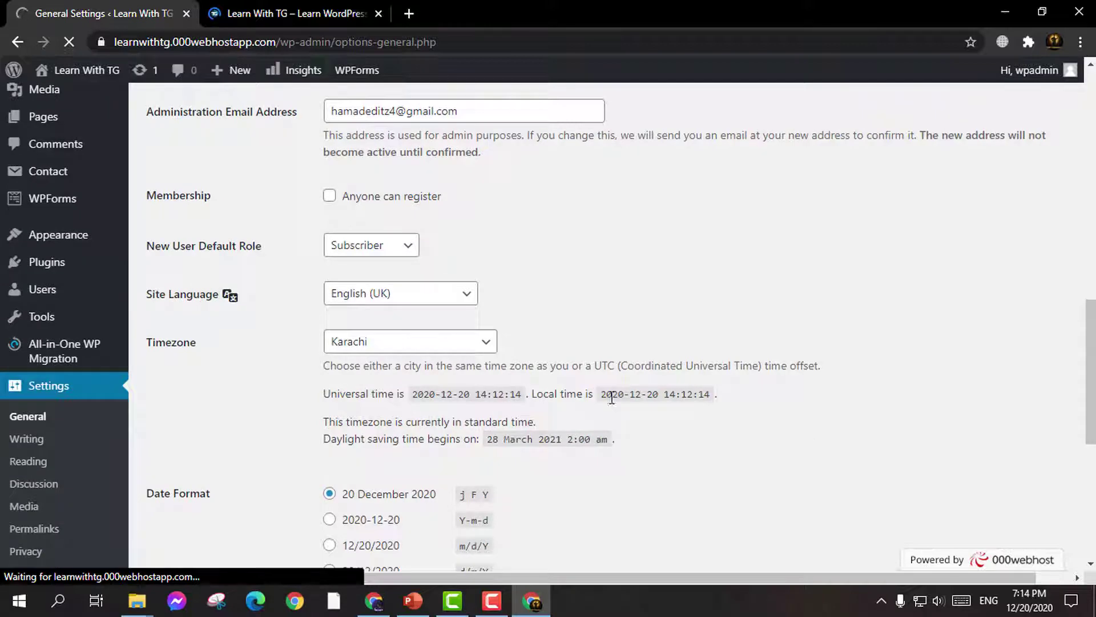
left_click_drag(606, 394, 725, 397)
left_click(734, 397)
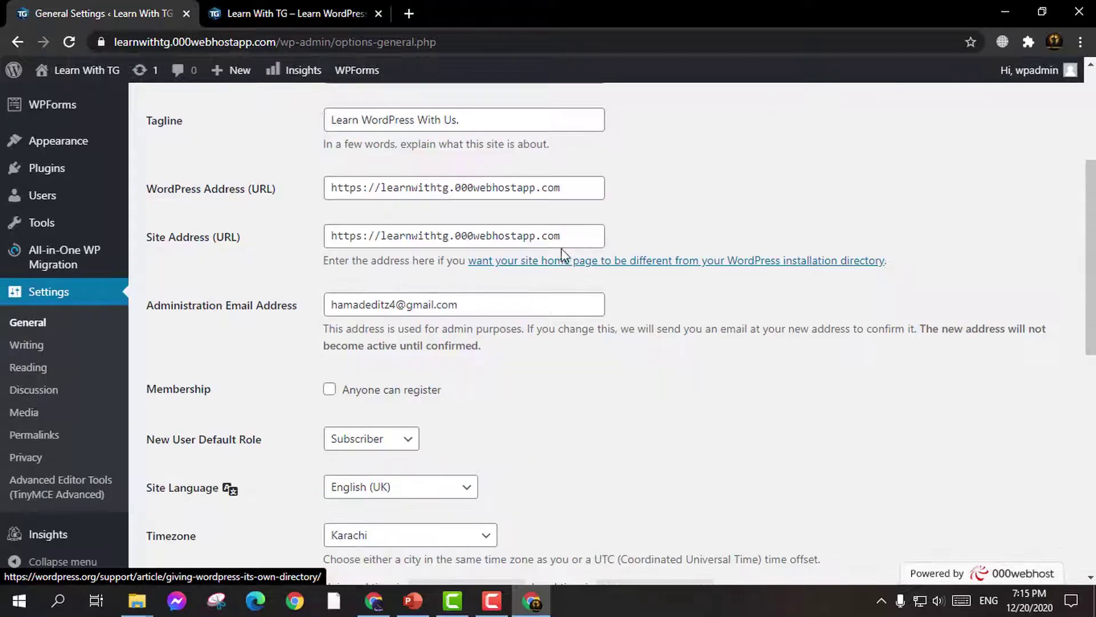
Step: Open the Writing Settings and examine their sections and the choices for Default Post Category
left_click(36, 348)
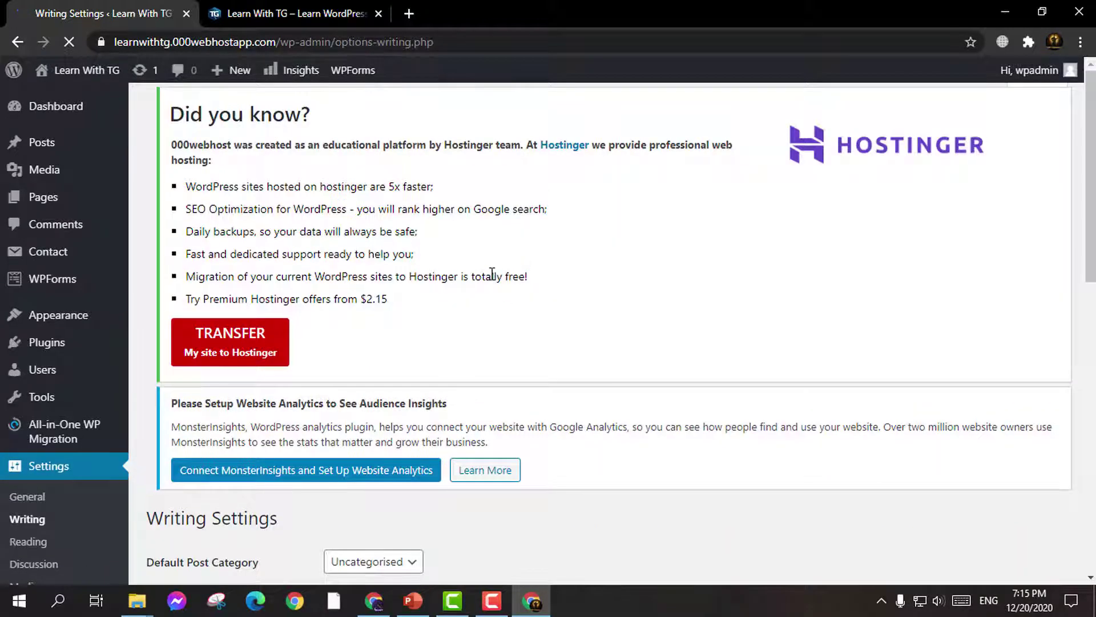
scroll(583, 306, "down", 5)
scroll(688, 299, "up", 2)
scroll(688, 300, "up", 3)
scroll(713, 266, "down", 12)
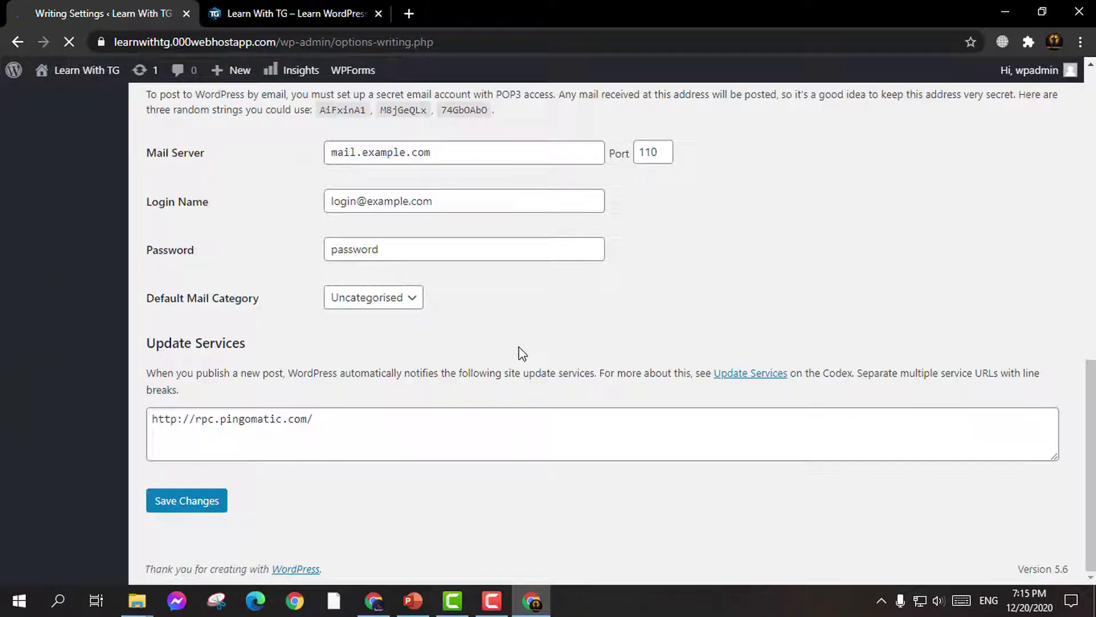
scroll(461, 301, "up", 9)
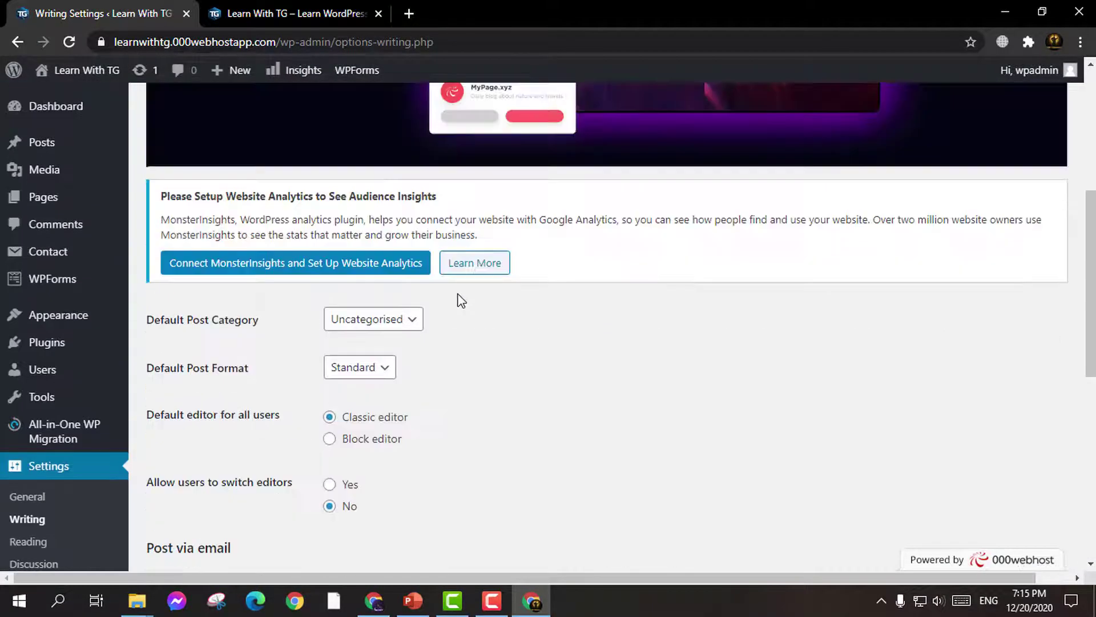
scroll(672, 385, "up", 1)
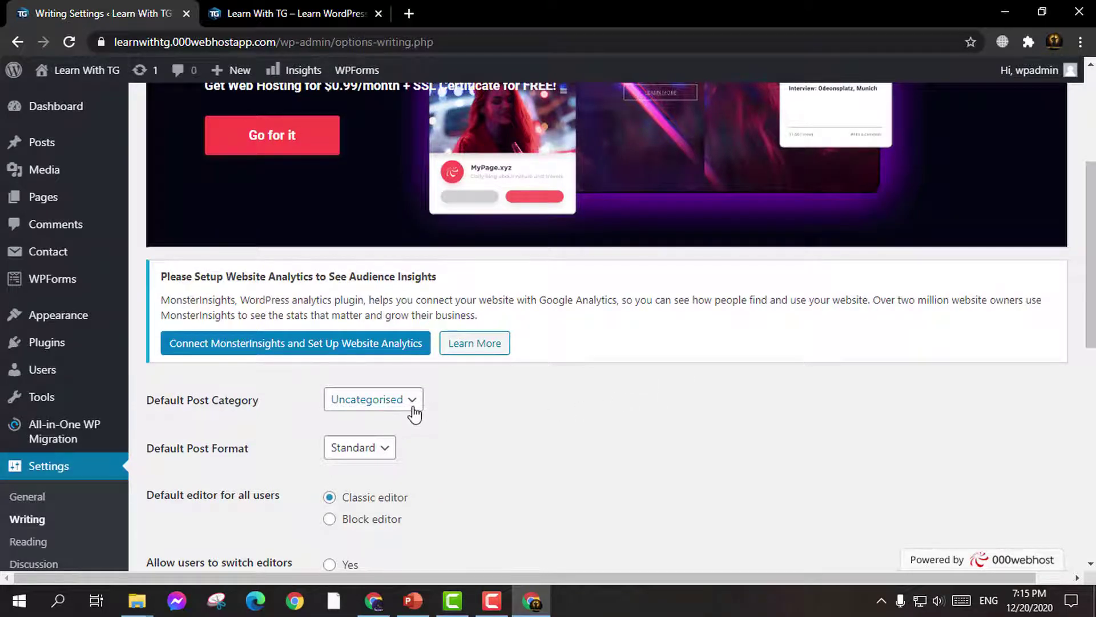
left_click(403, 400)
left_click(405, 402)
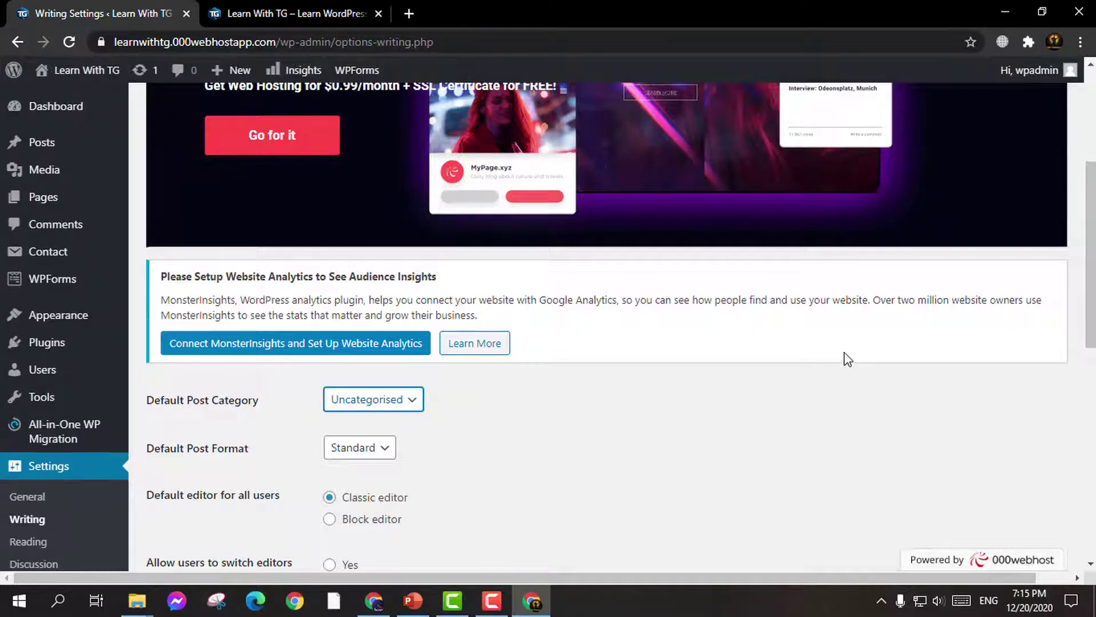
Step: Dismiss the hosting advertisement banner above the Writing Settings
scroll(1042, 130, "up", 3)
left_click(1049, 143)
scroll(418, 274, "down", 1)
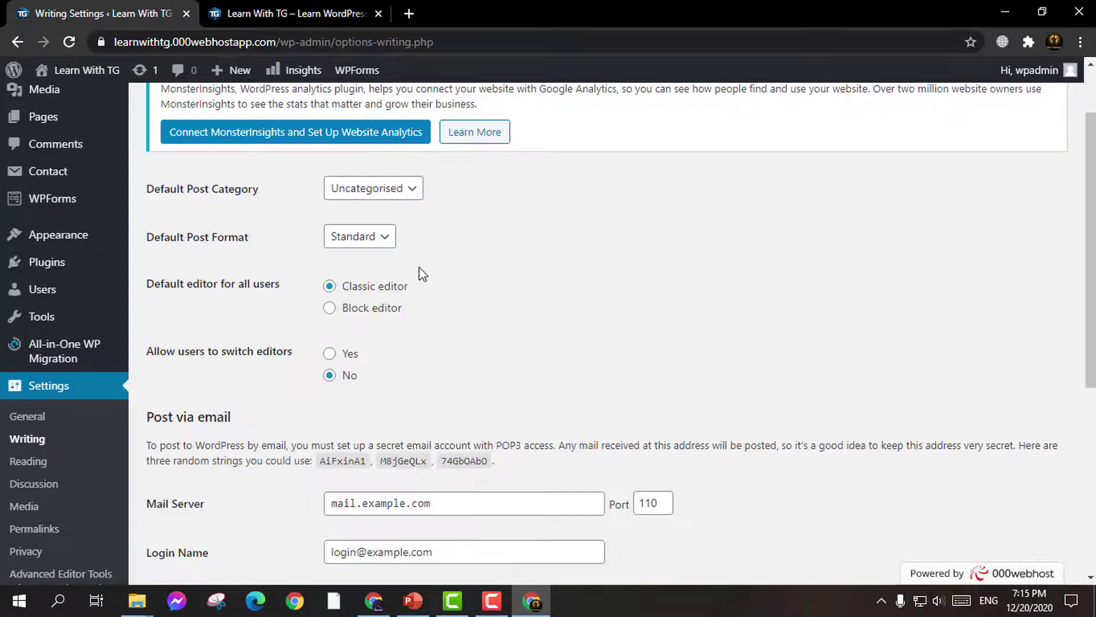
scroll(628, 297, "up", 1)
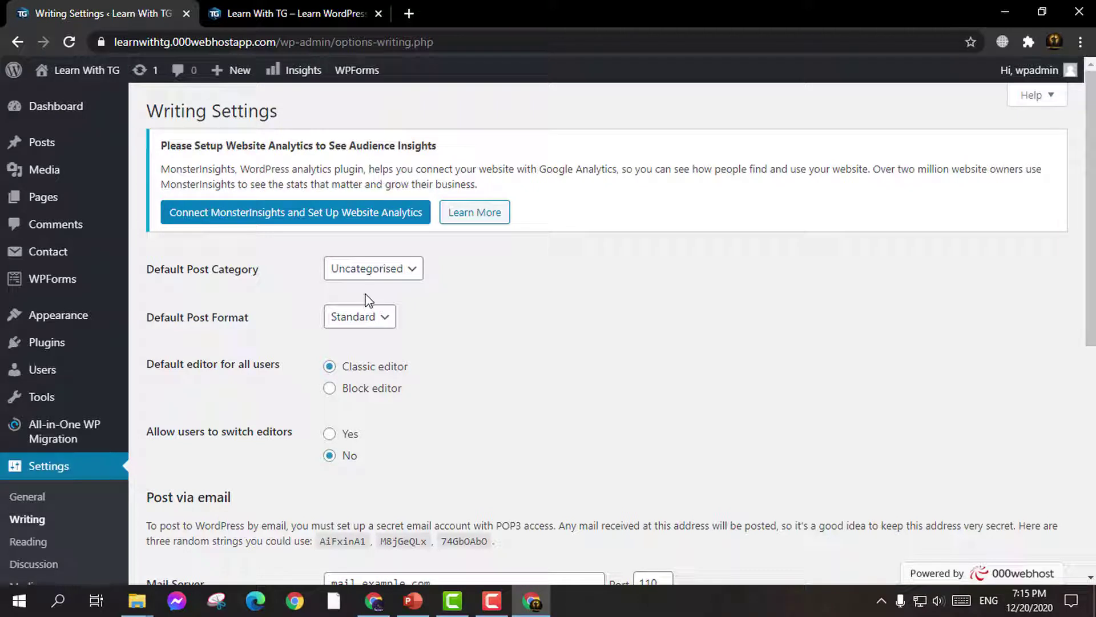
Step: Look through the available options for Default Post Format and keep Standard selected
left_click(389, 320)
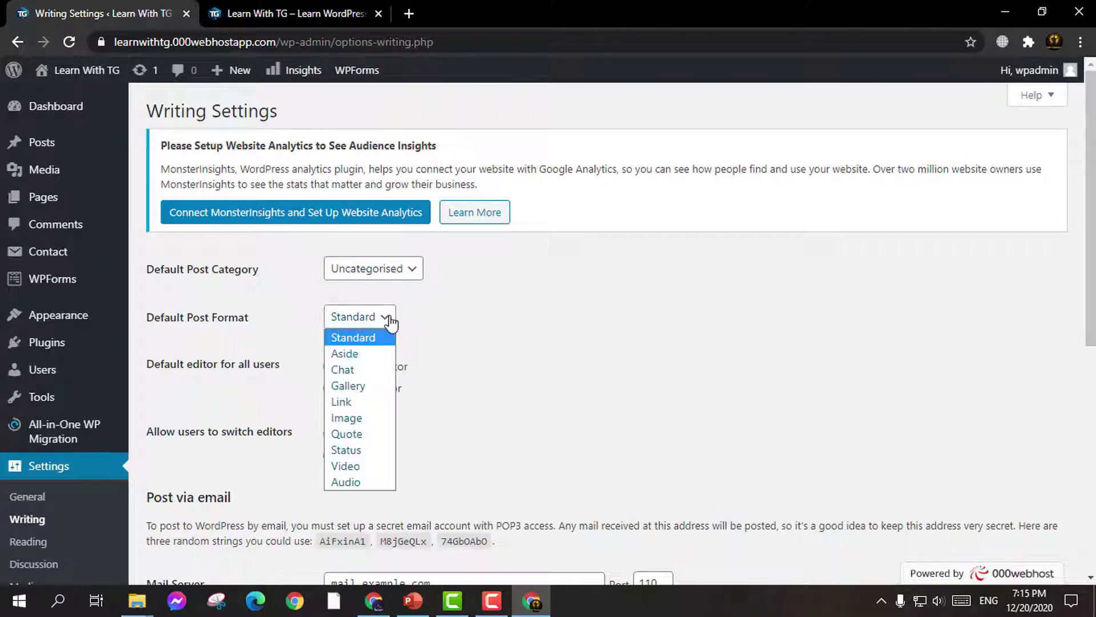
left_click(388, 320)
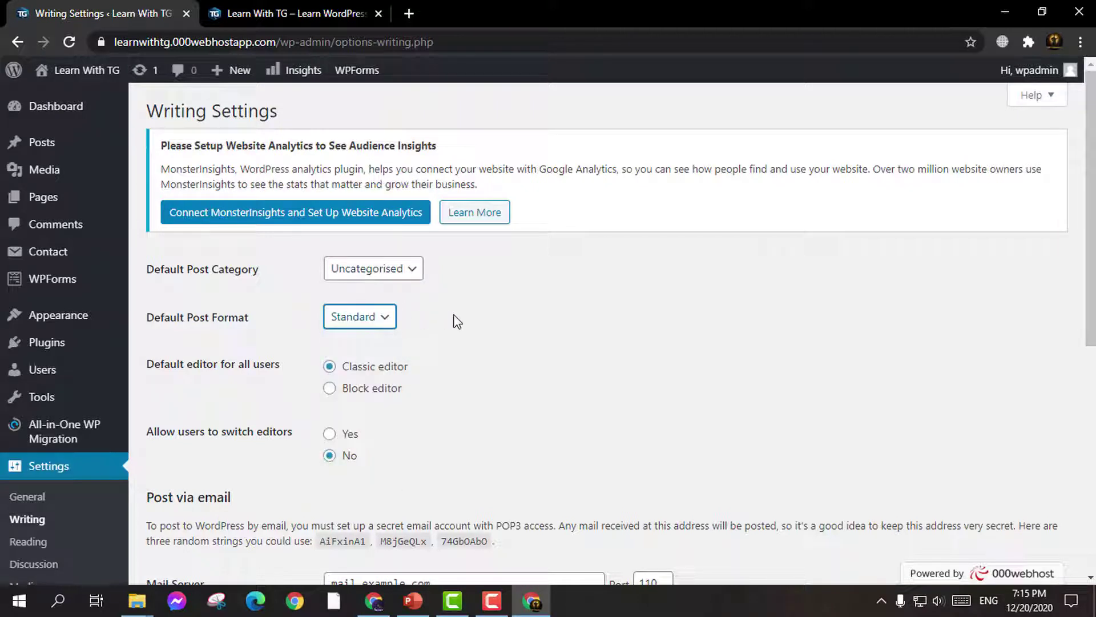
left_click(369, 324)
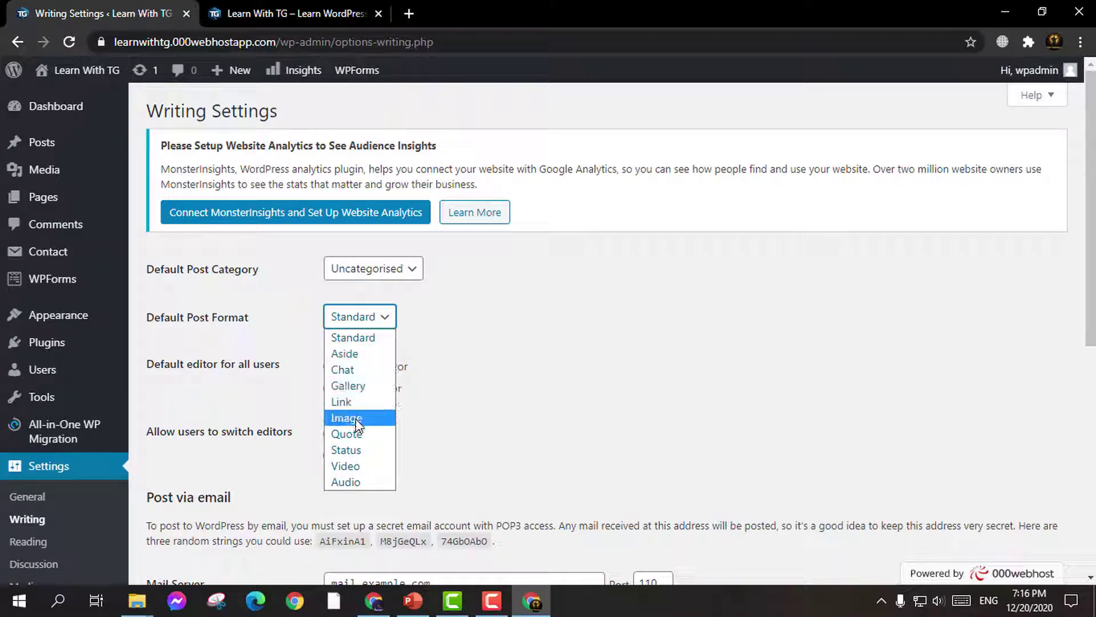
left_click(373, 338)
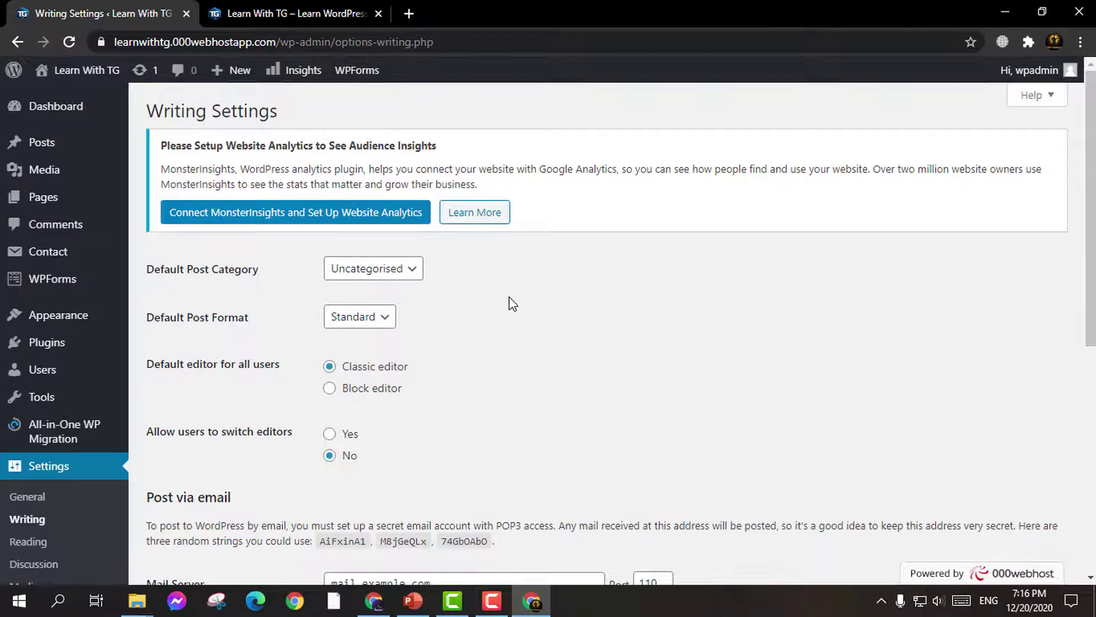
Step: Check how the posts and their categories appear on the live home page, and return to the Writing Settings
left_click(303, 7)
scroll(505, 420, "down", 5)
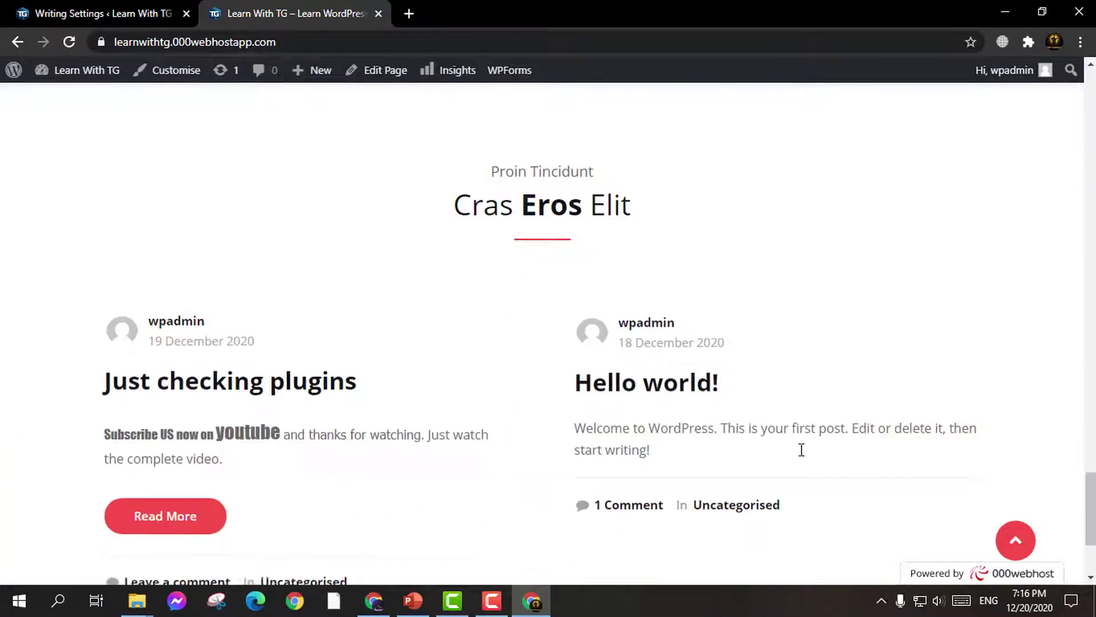
scroll(800, 450, "down", 3)
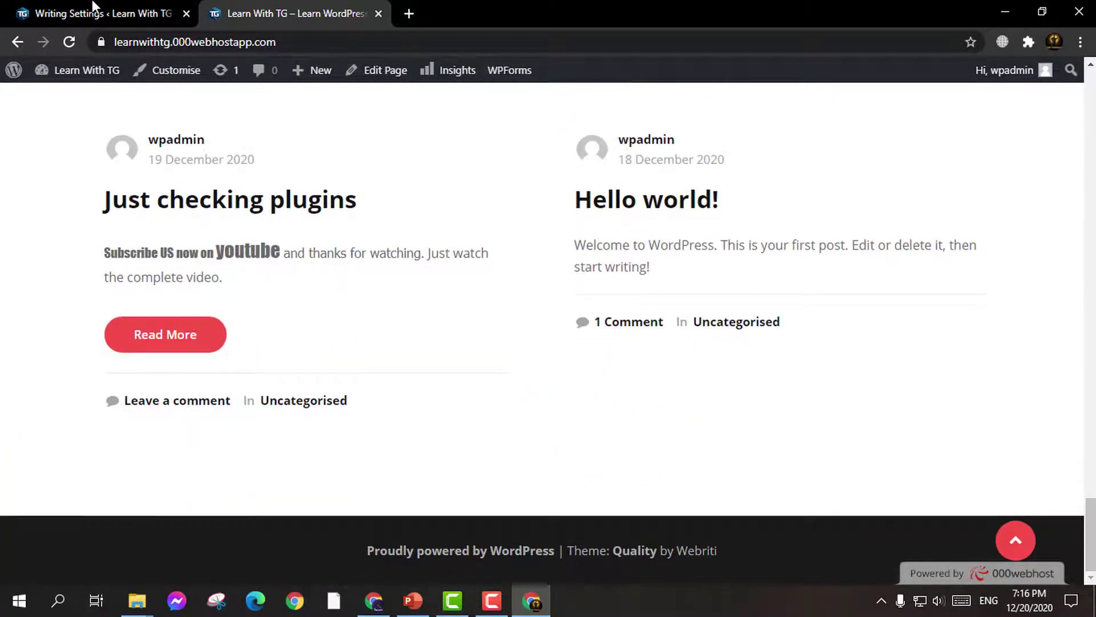
left_click(95, 8)
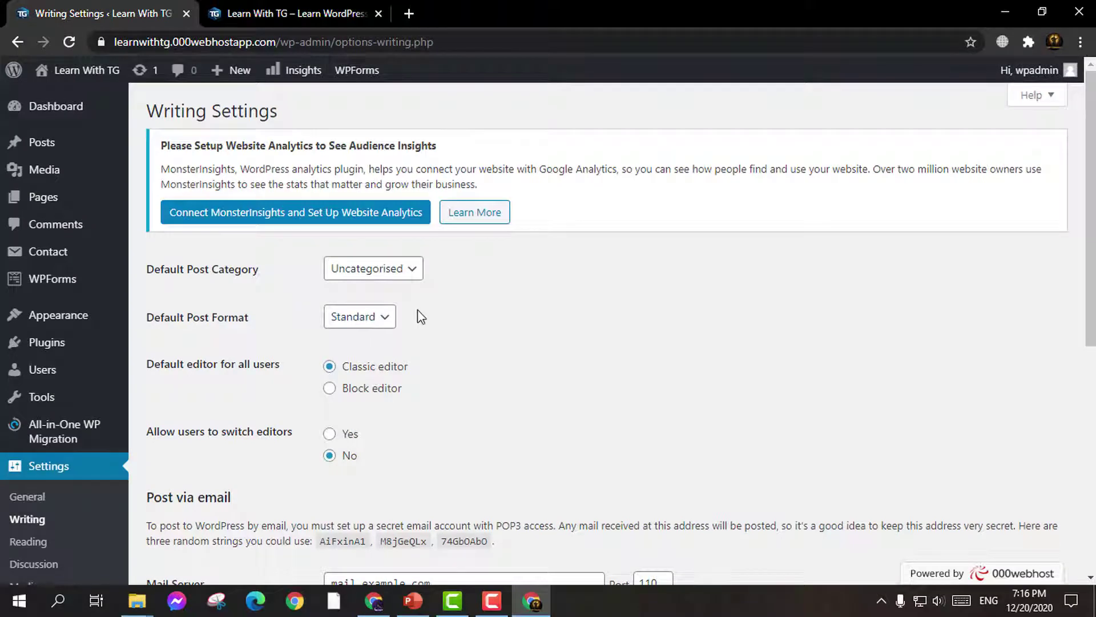
Step: Examine the default editor options and the Post via email fields, including the mail server and port
scroll(438, 331, "down", 1)
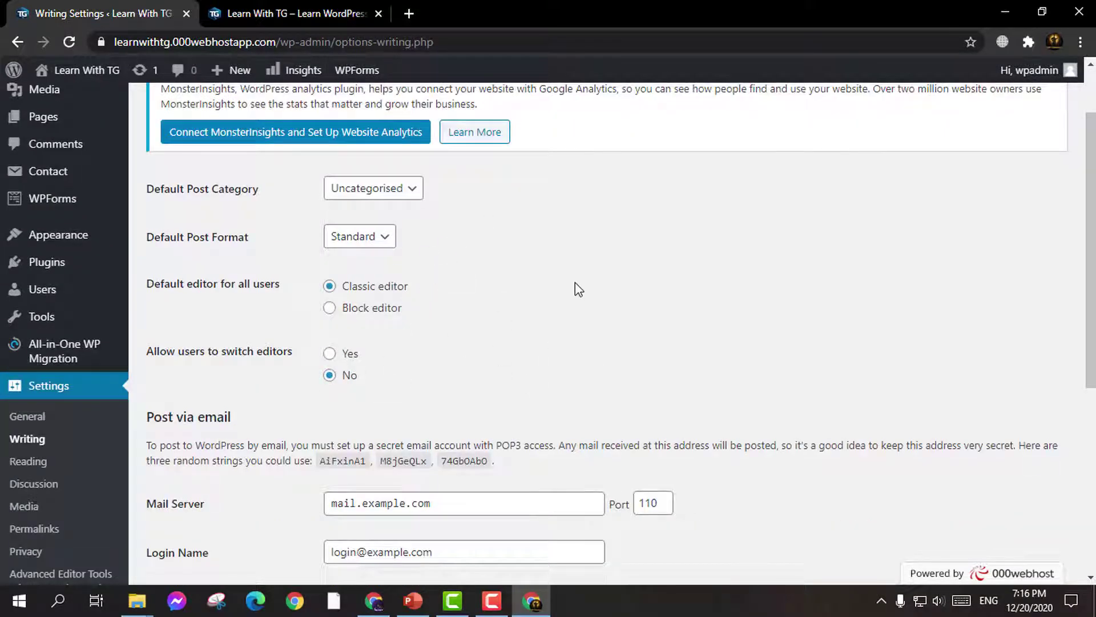
scroll(575, 282, "down", 1)
scroll(574, 282, "down", 1)
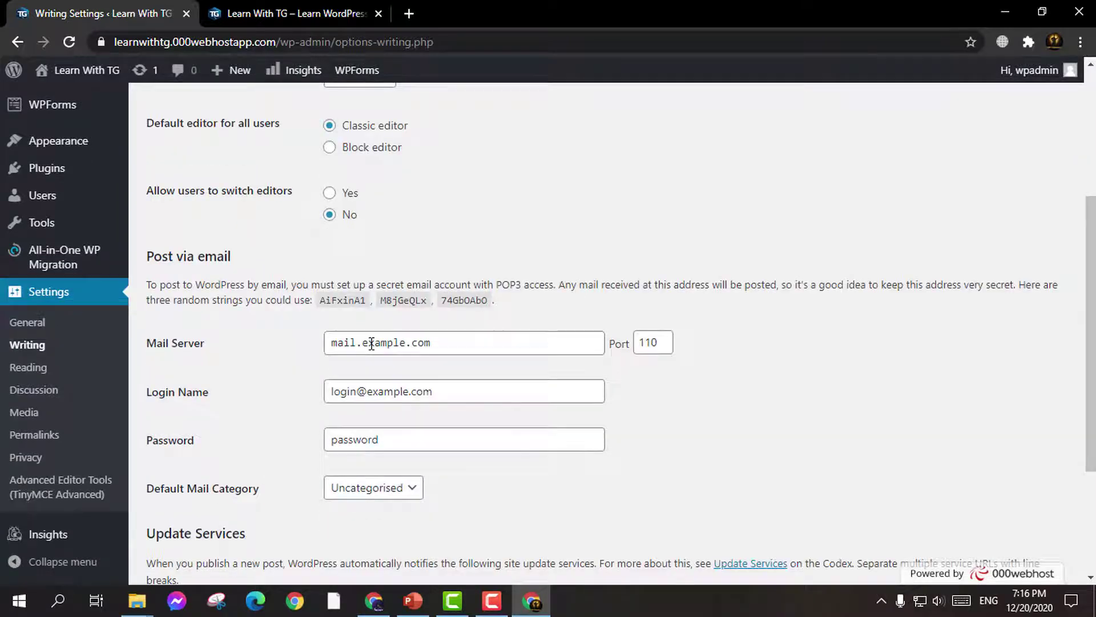
left_click(488, 340)
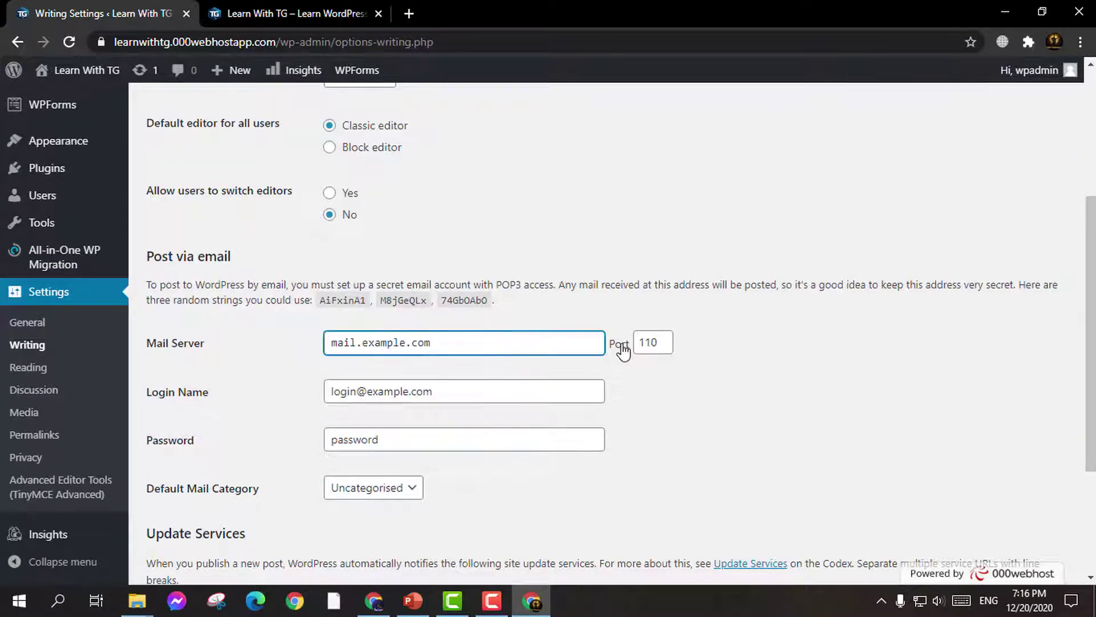
scroll(453, 355, "down", 1)
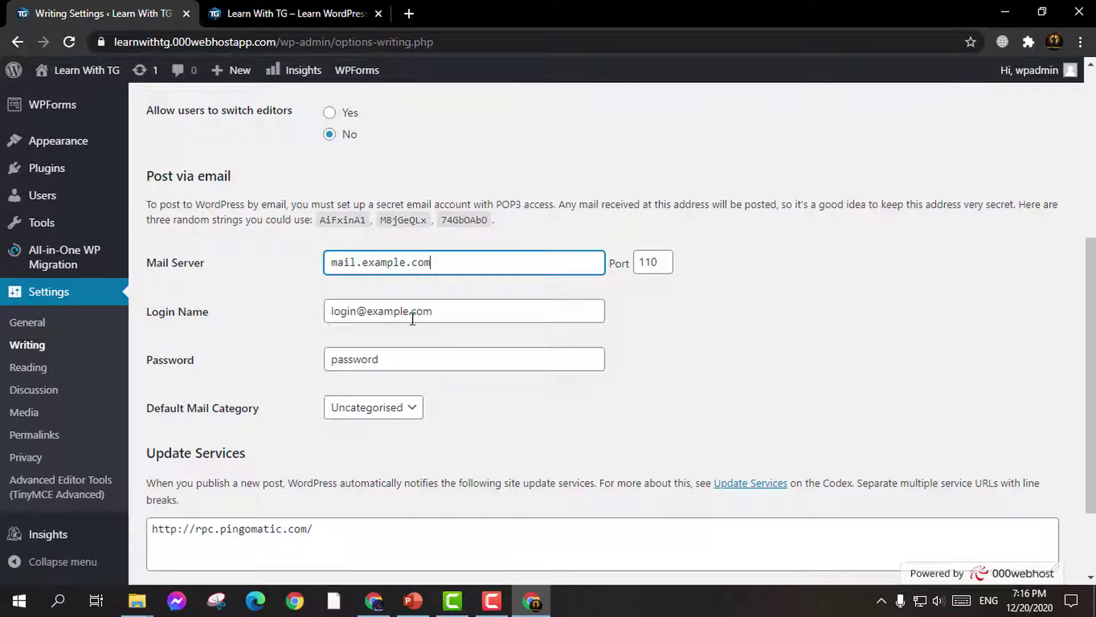
Step: Examine the Login Name and Password fields under Post via email, along with the Default Mail Category and Update Services sections
left_click(466, 312)
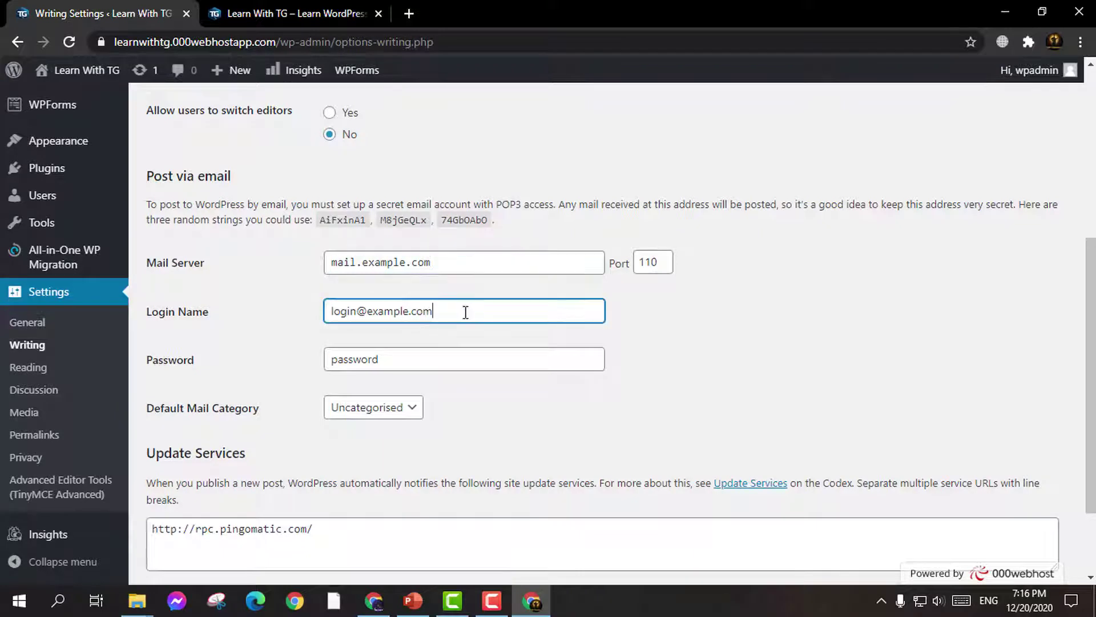
left_click(449, 357)
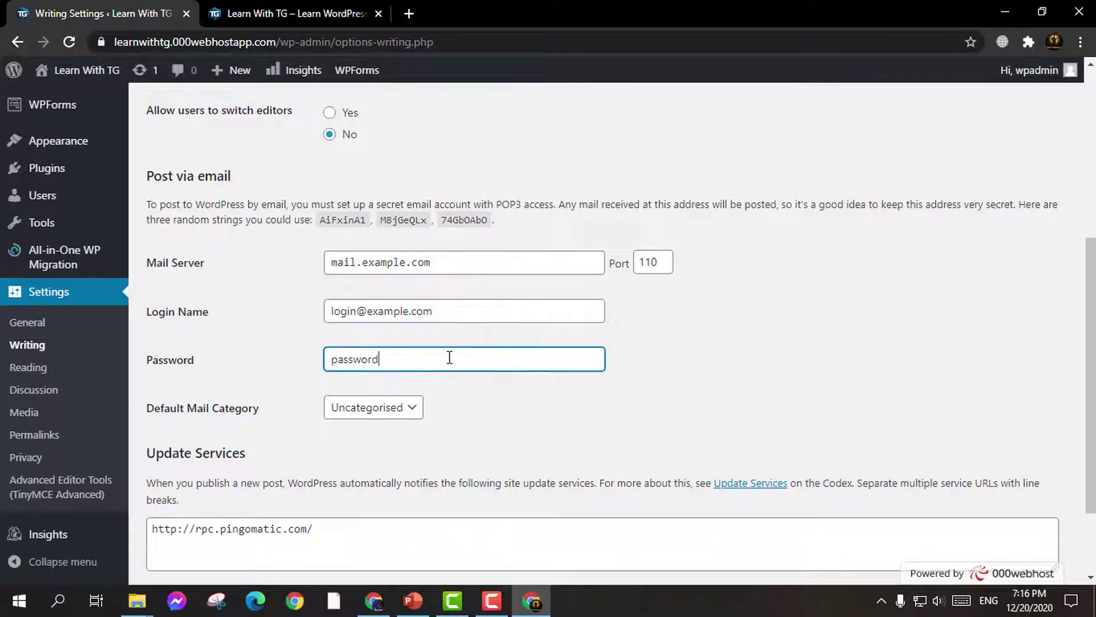
left_click(439, 314)
left_click(418, 357)
double_click(377, 362)
left_click(416, 354)
scroll(417, 355, "down", 1)
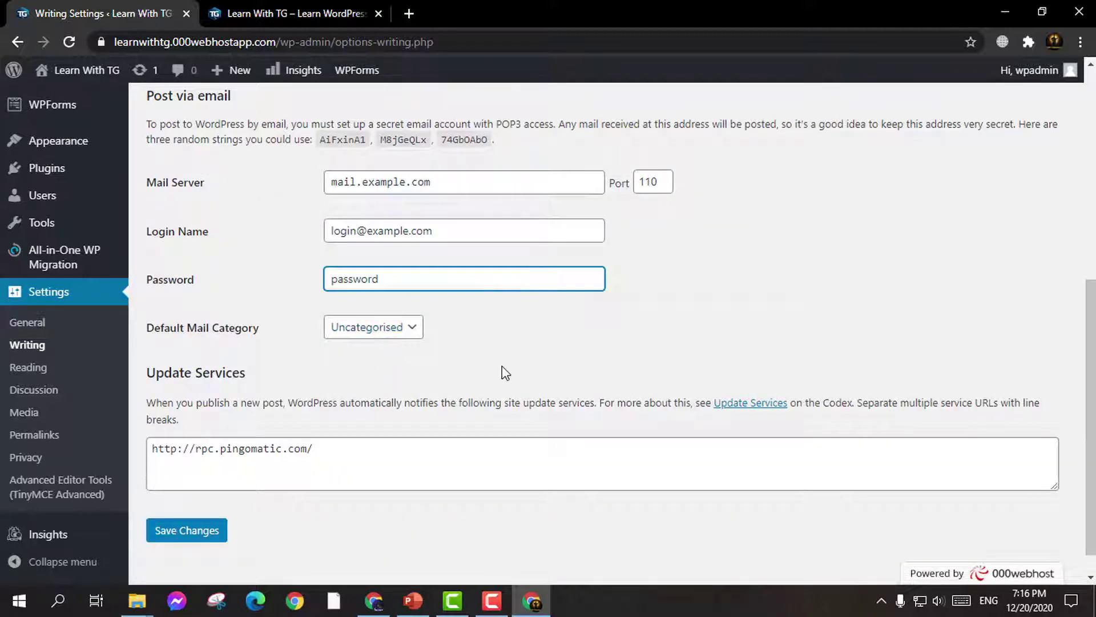
scroll(465, 422, "down", 1)
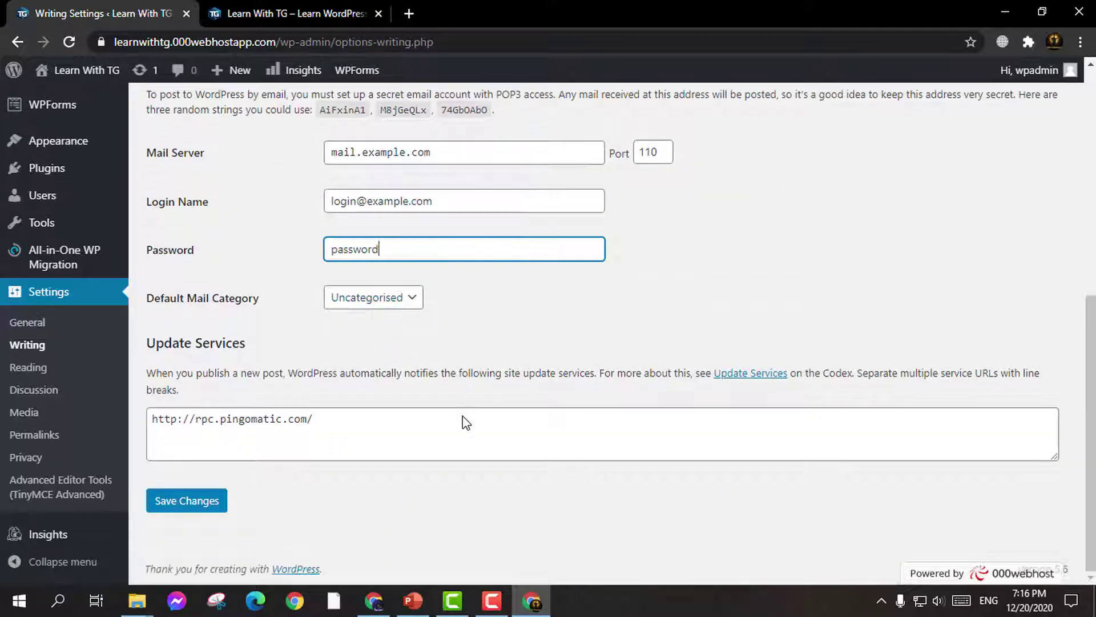
Step: Open the Reading Settings and dismiss the hosting advertisement banner above the homepage display options
left_click(28, 371)
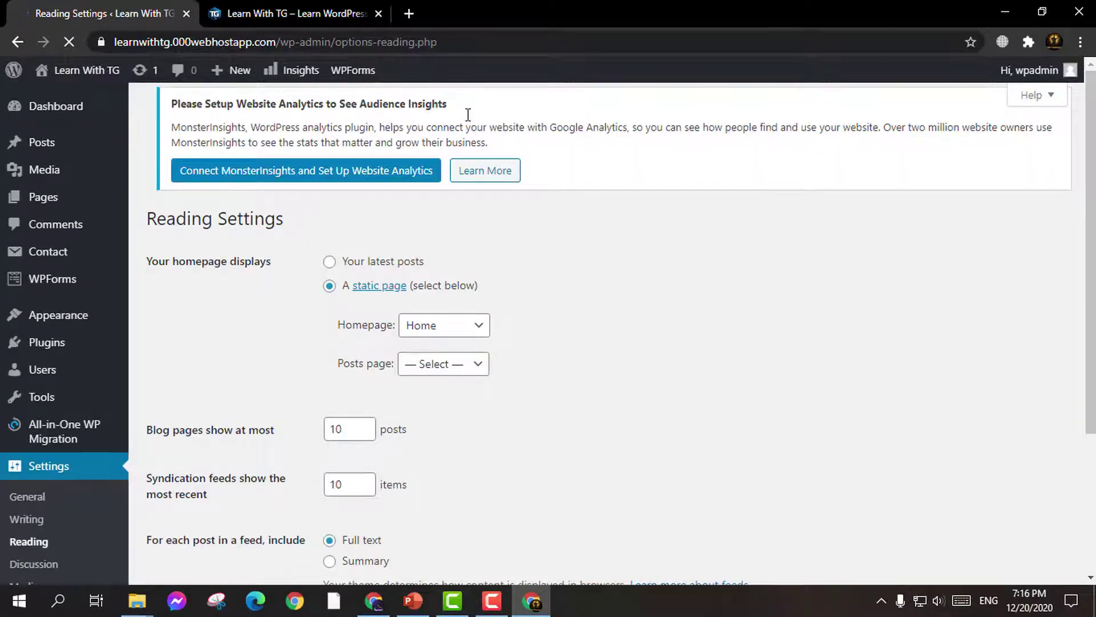
left_click(253, 4)
left_click(155, 4)
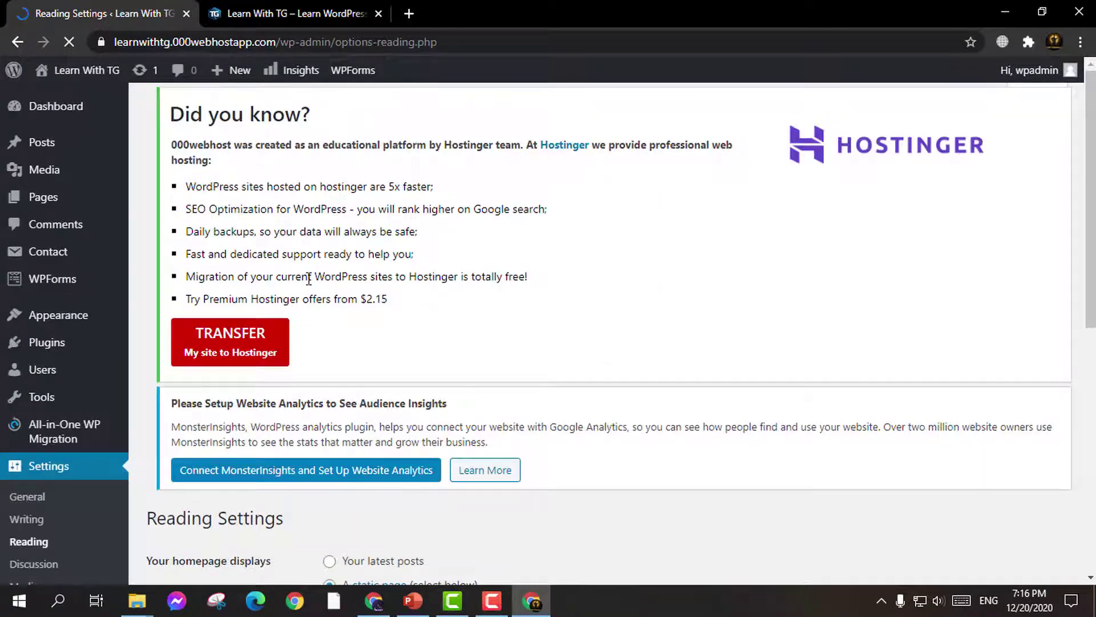
scroll(384, 519, "down", 4)
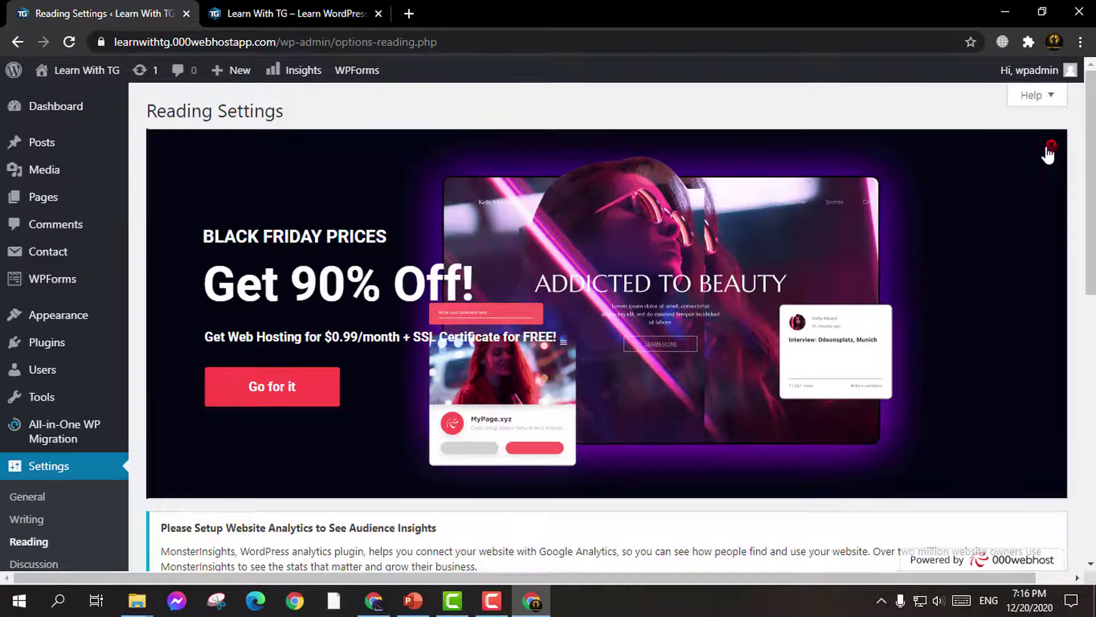
scroll(514, 388, "down", 4)
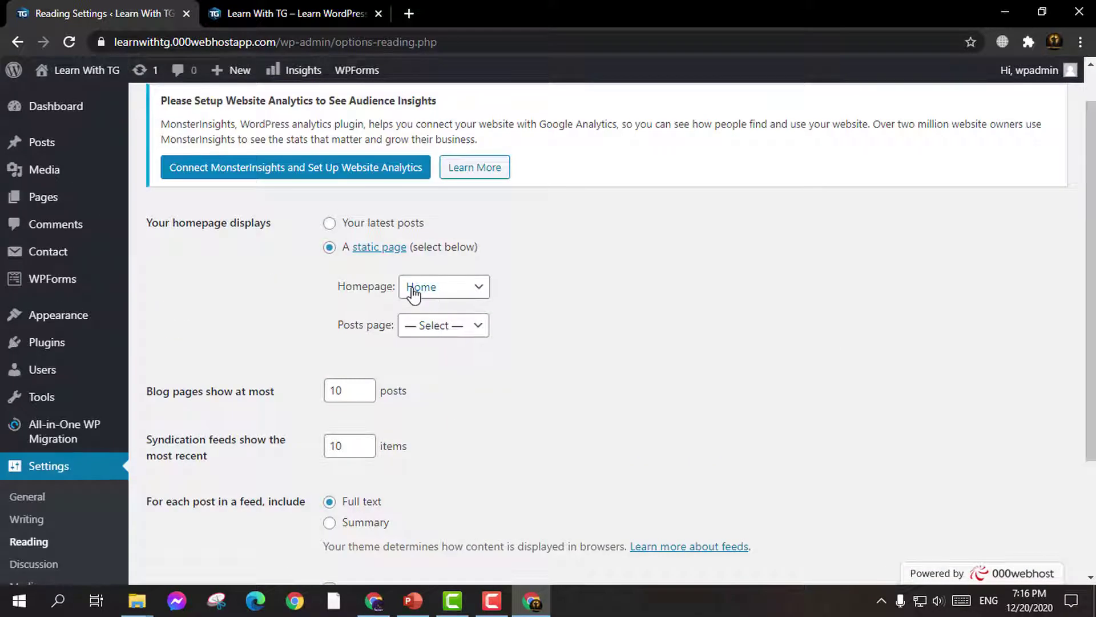
Step: Look through the available Homepage and Posts page choices, comparing them with the live home page, and keep Home as the homepage
left_click(265, 8)
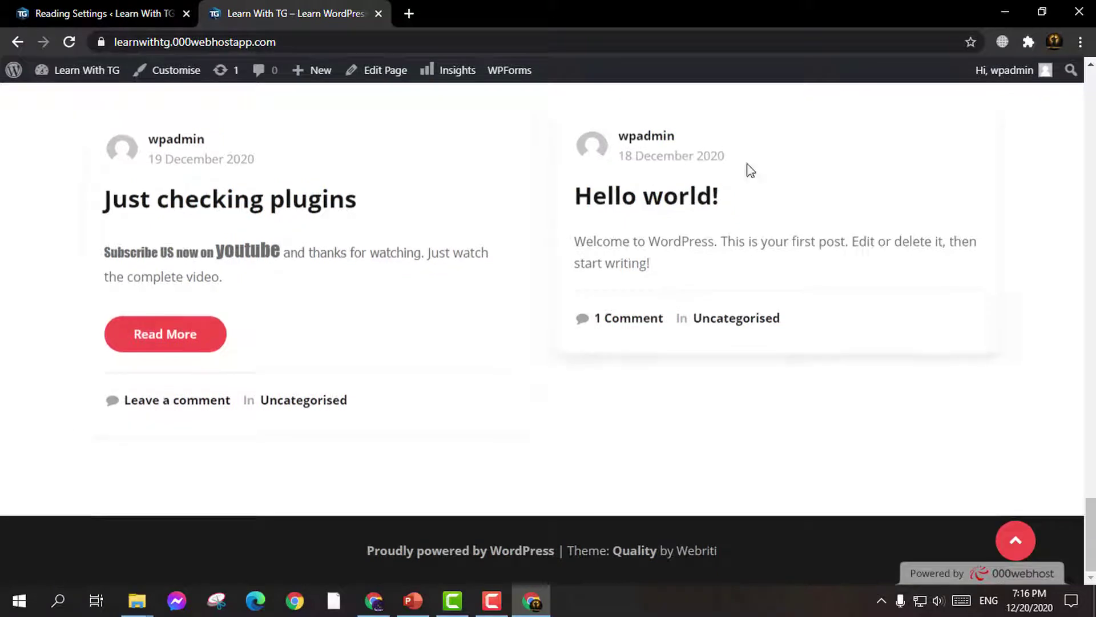
left_click(76, 8)
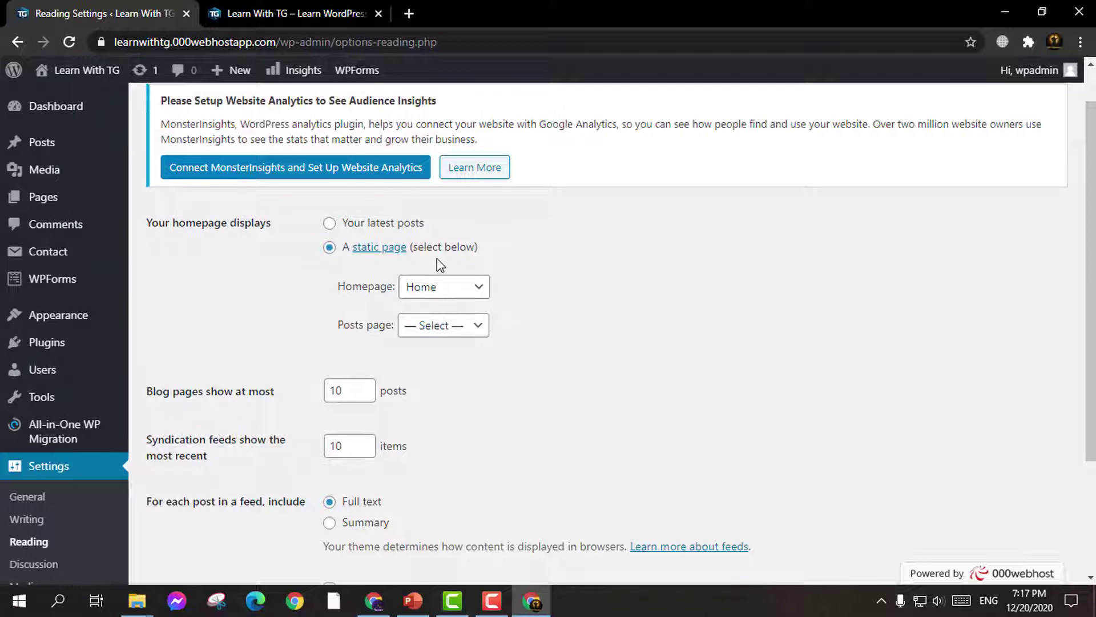
left_click(455, 331)
left_click(455, 332)
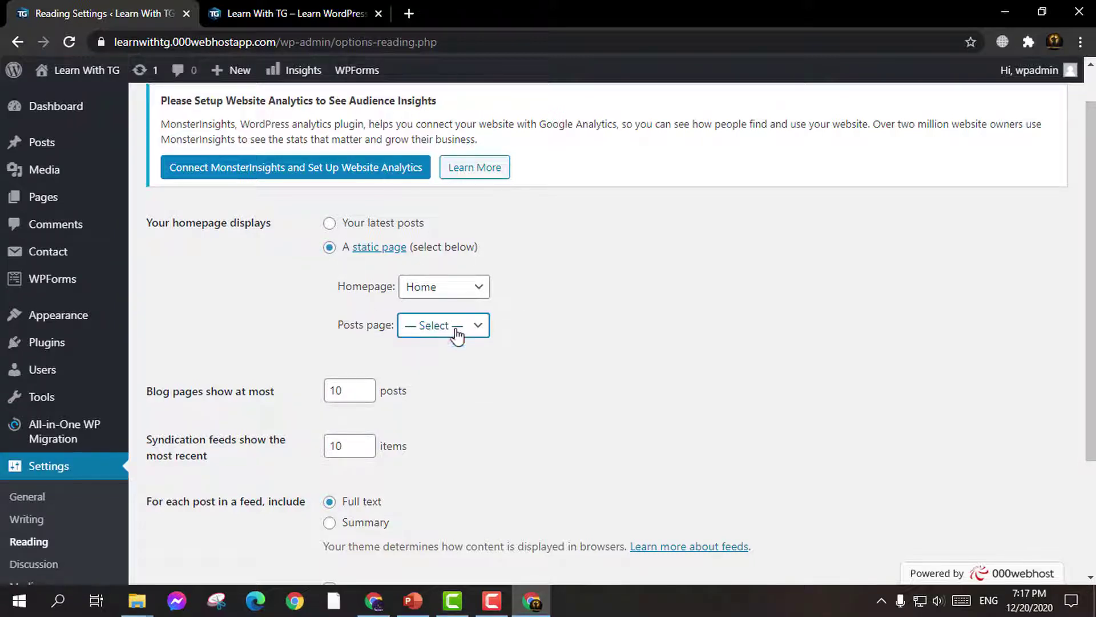
left_click(456, 294)
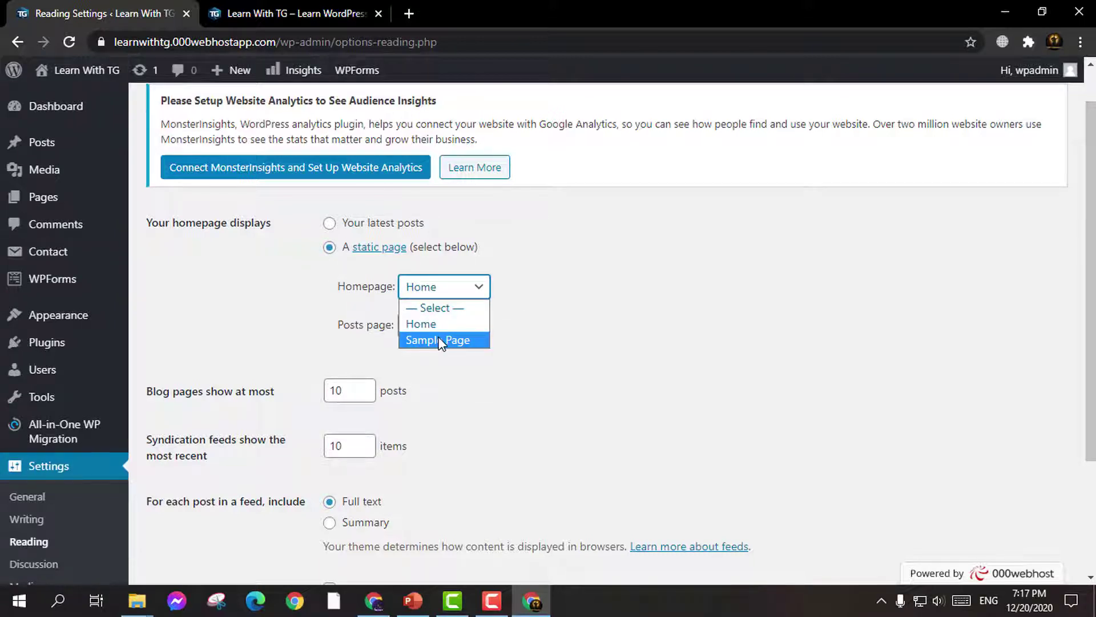
left_click(291, 13)
scroll(585, 199, "up", 8)
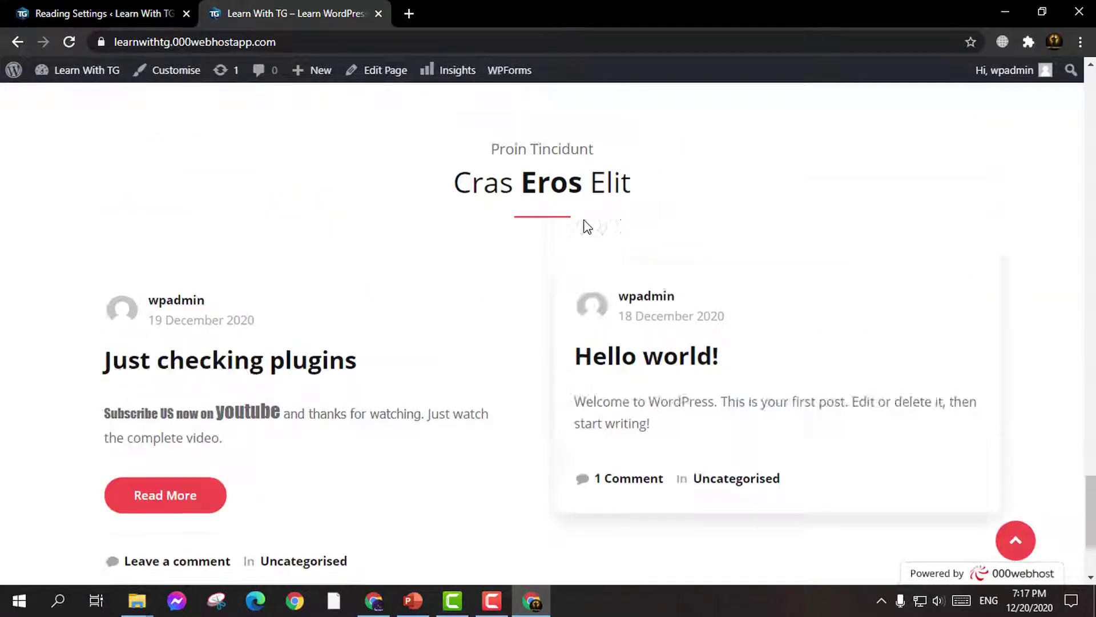
scroll(383, 136, "up", 15)
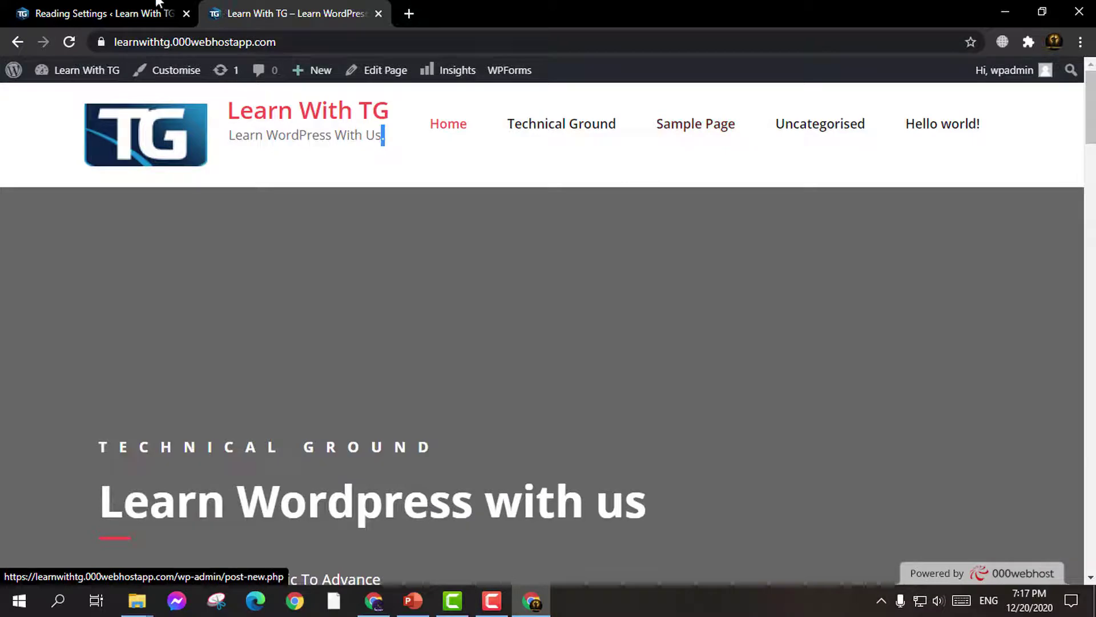
left_click(102, 14)
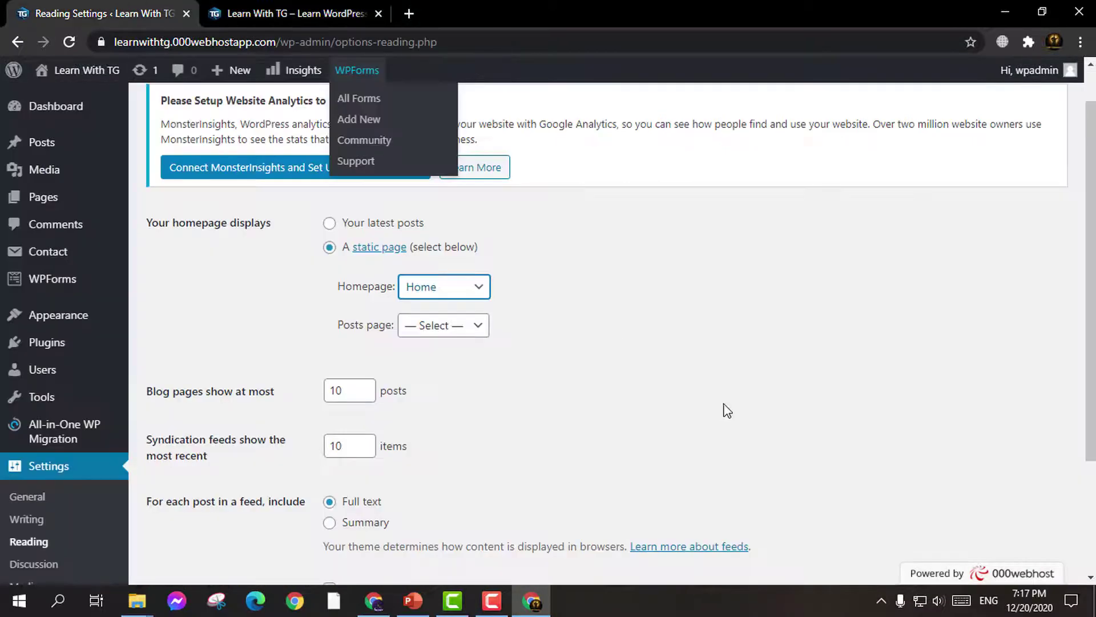
left_click(475, 290)
left_click(600, 296)
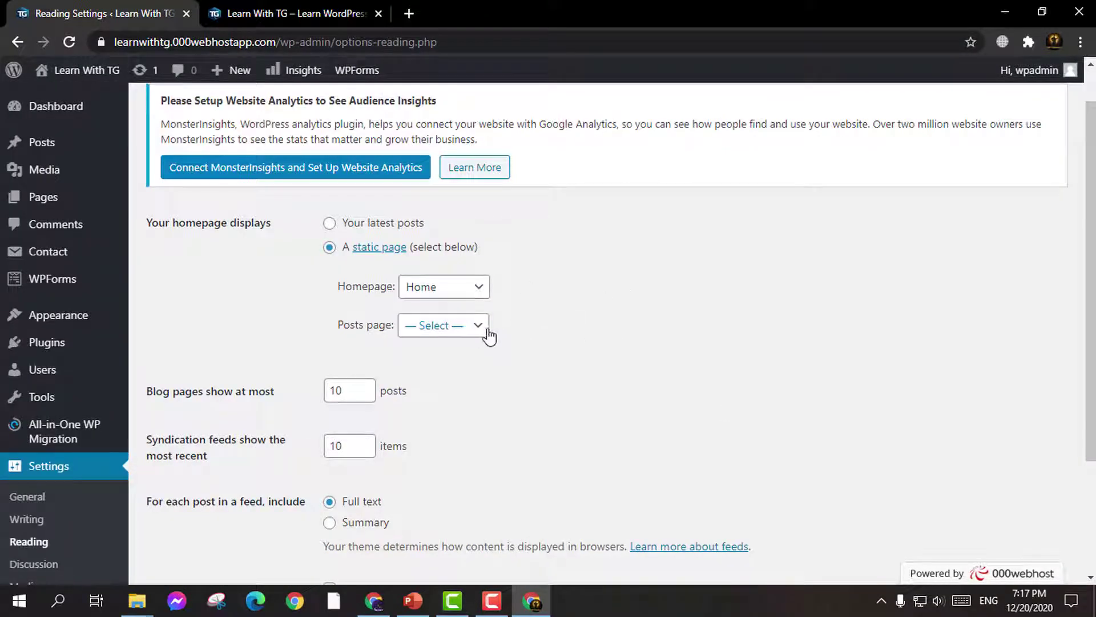
Step: Set the Posts page to Sample Page and save the reading settings
left_click(466, 333)
left_click(436, 378)
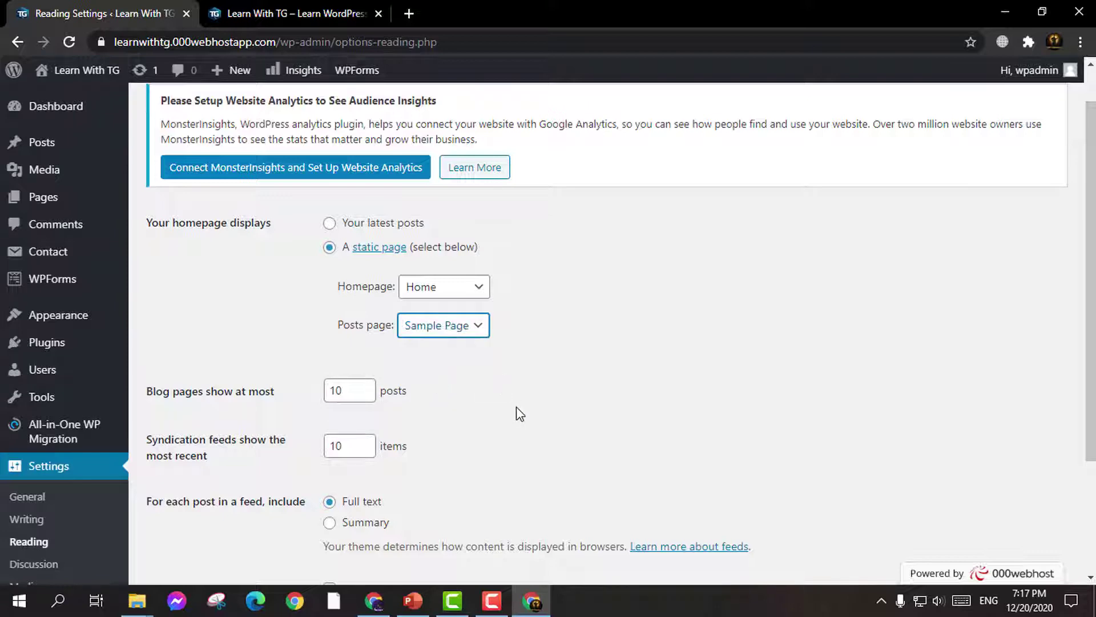
scroll(519, 414, "down", 3)
left_click(150, 481)
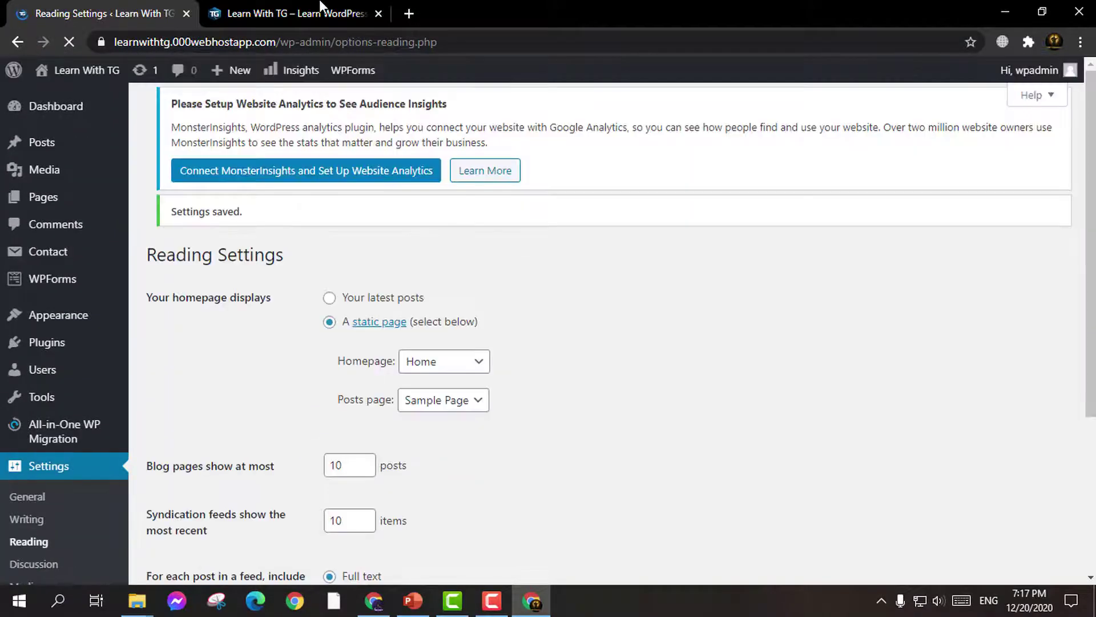
Step: Reload the live site, open its Sample Page in a new tab, and check the posts on it
left_click(321, 7)
left_click(70, 42)
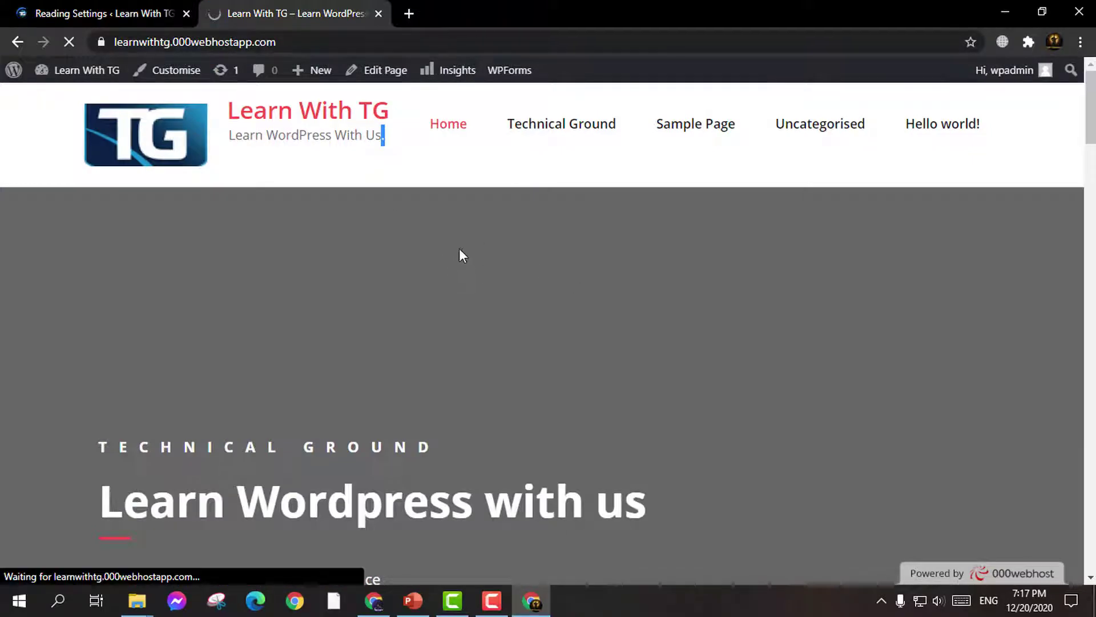
right_click(707, 128)
left_click(742, 135)
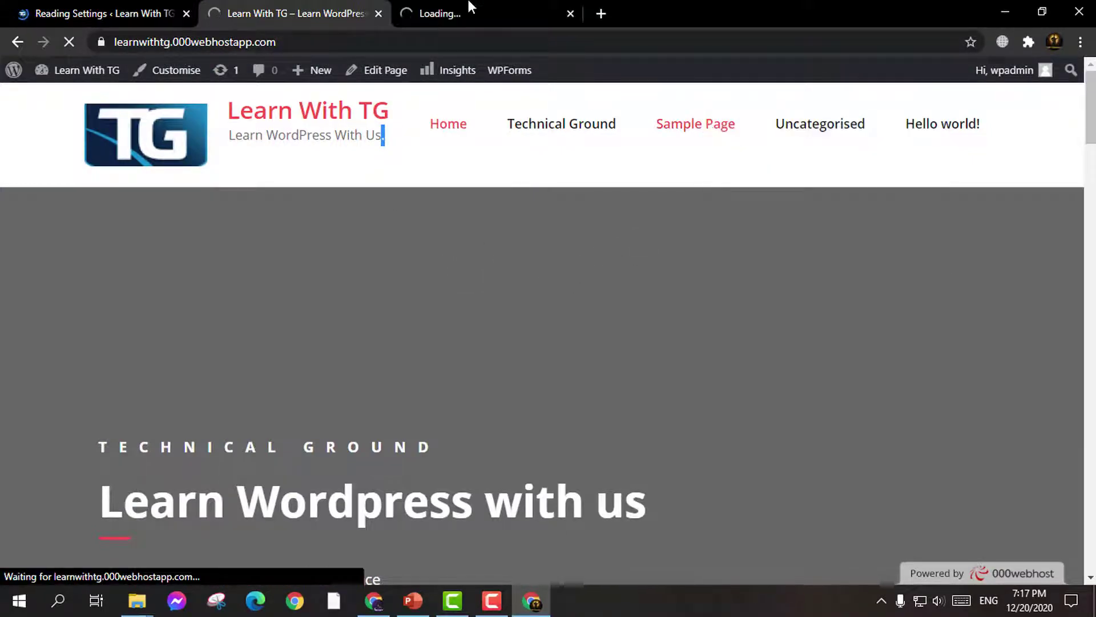
left_click(469, 8)
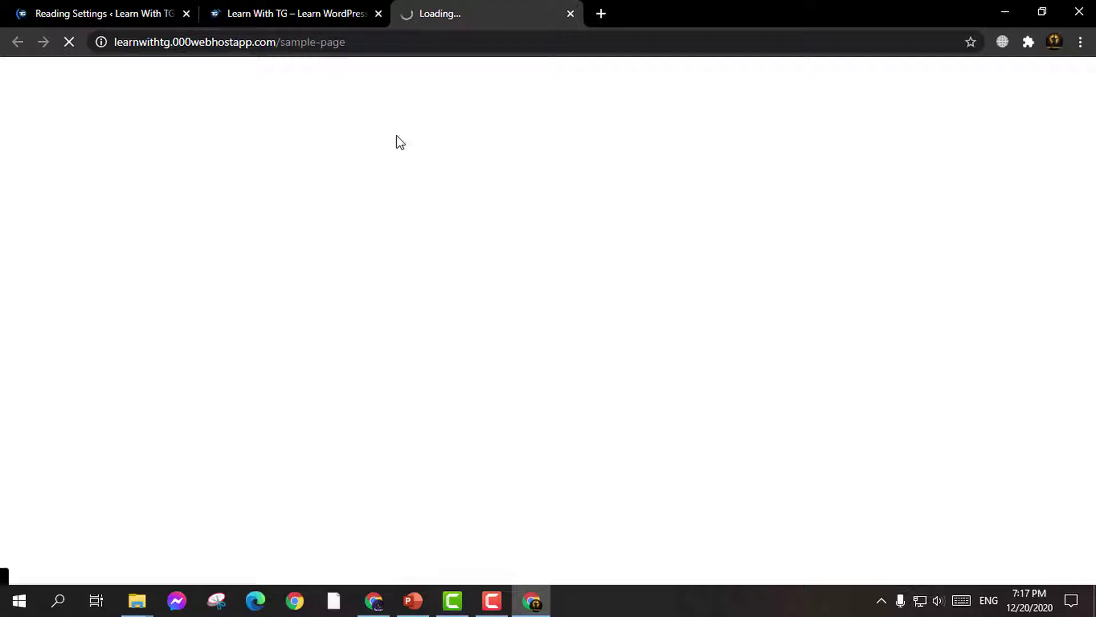
left_click(314, 10)
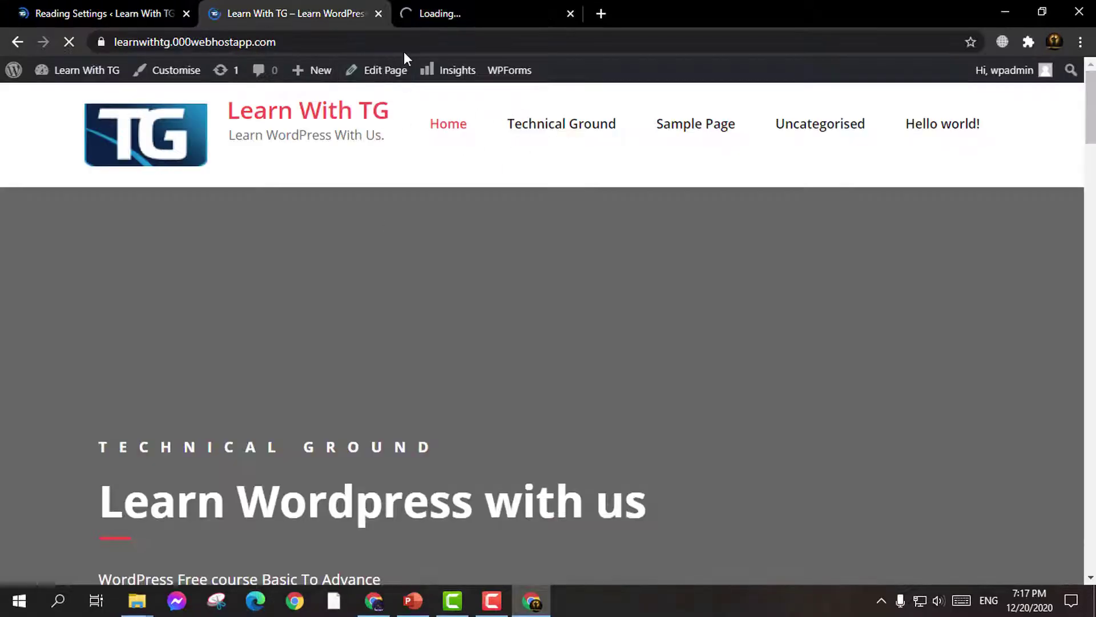
left_click(434, 13)
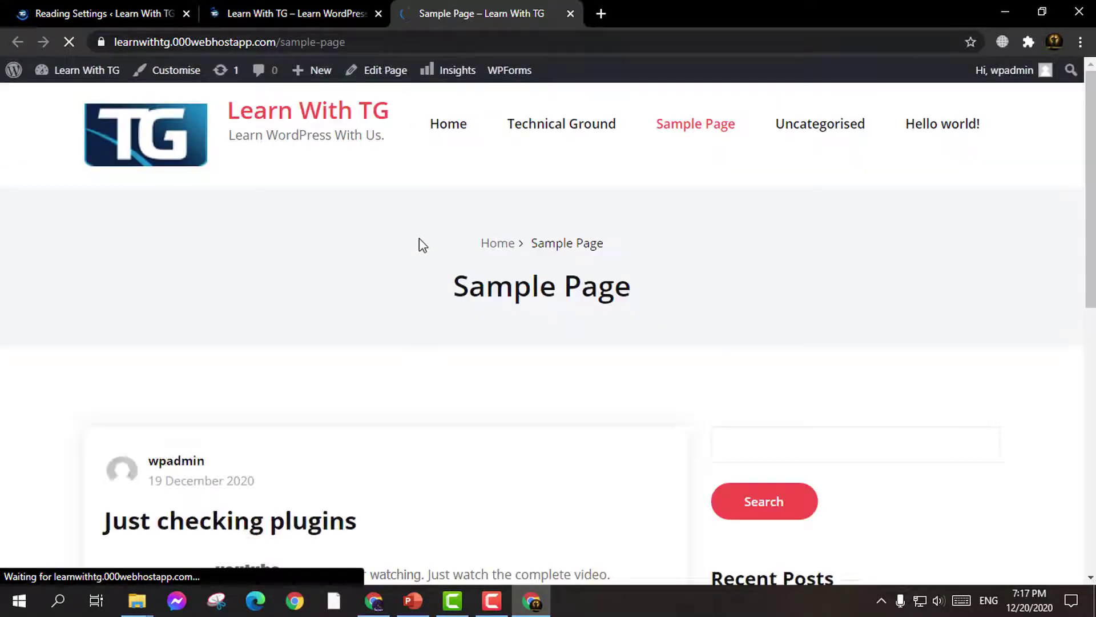
scroll(314, 399, "down", 4)
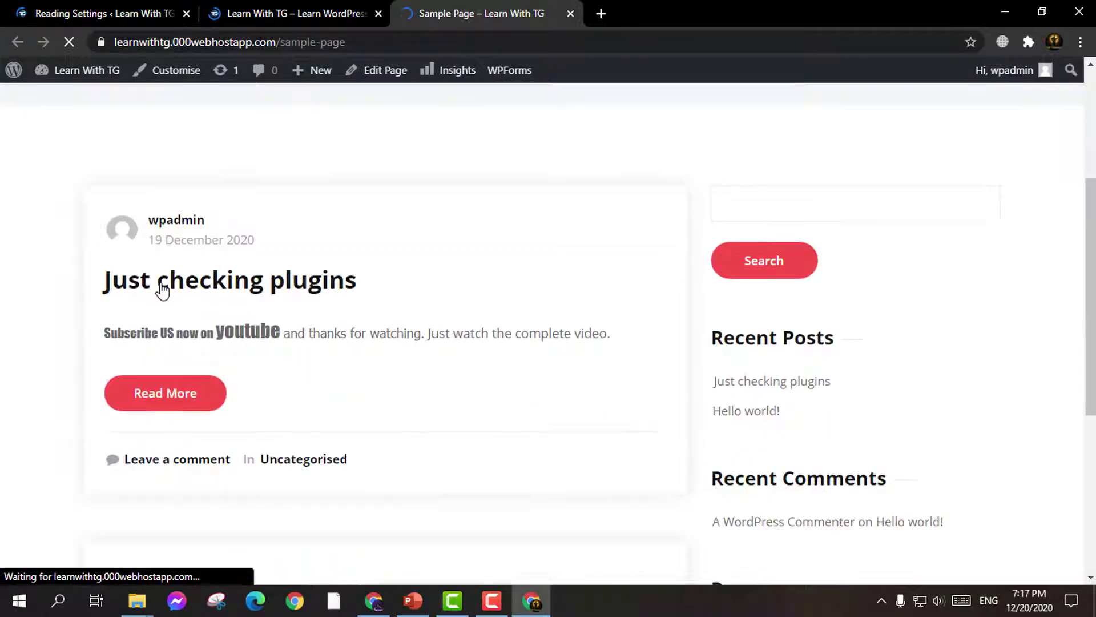
scroll(183, 306, "down", 4)
Step: Compare the posts at the end of the live home page with the Sample Page listing, and return to the Reading Settings
left_click(340, 10)
scroll(599, 348, "down", 15)
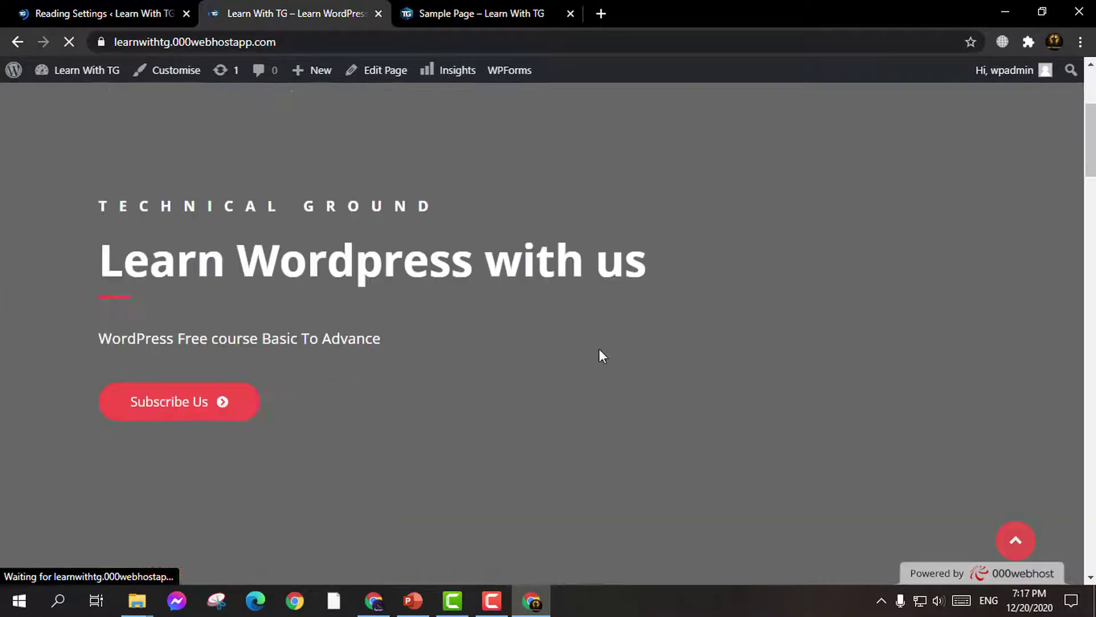
scroll(542, 319, "down", 8)
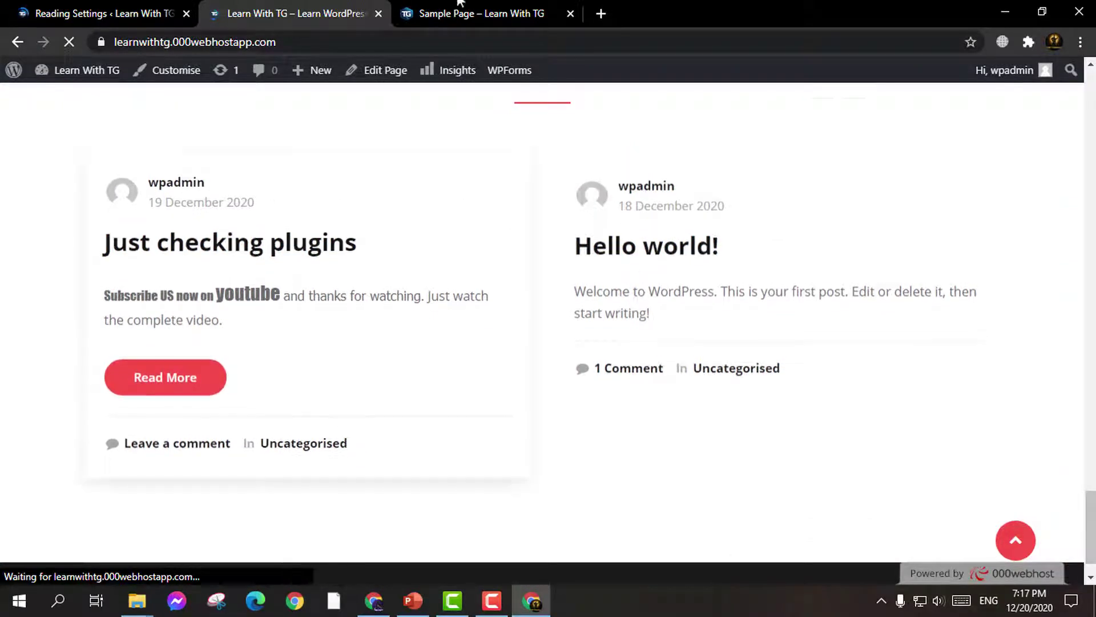
key("ctrl+Tab")
scroll(1013, 370, "down", 2)
scroll(1075, 400, "up", 10)
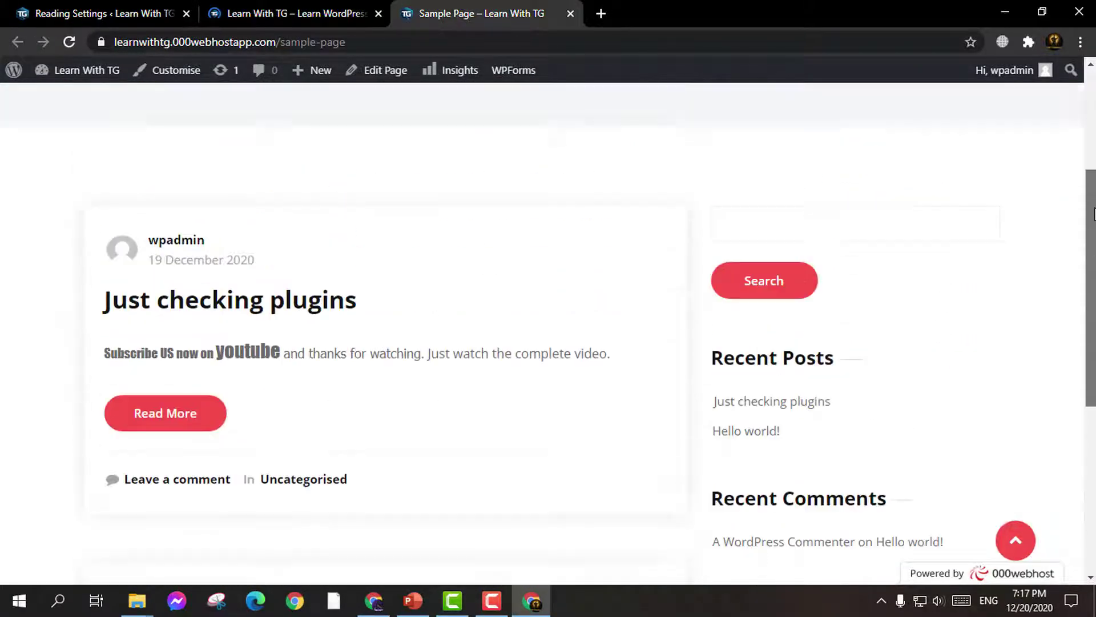
scroll(1075, 399, "down", 9)
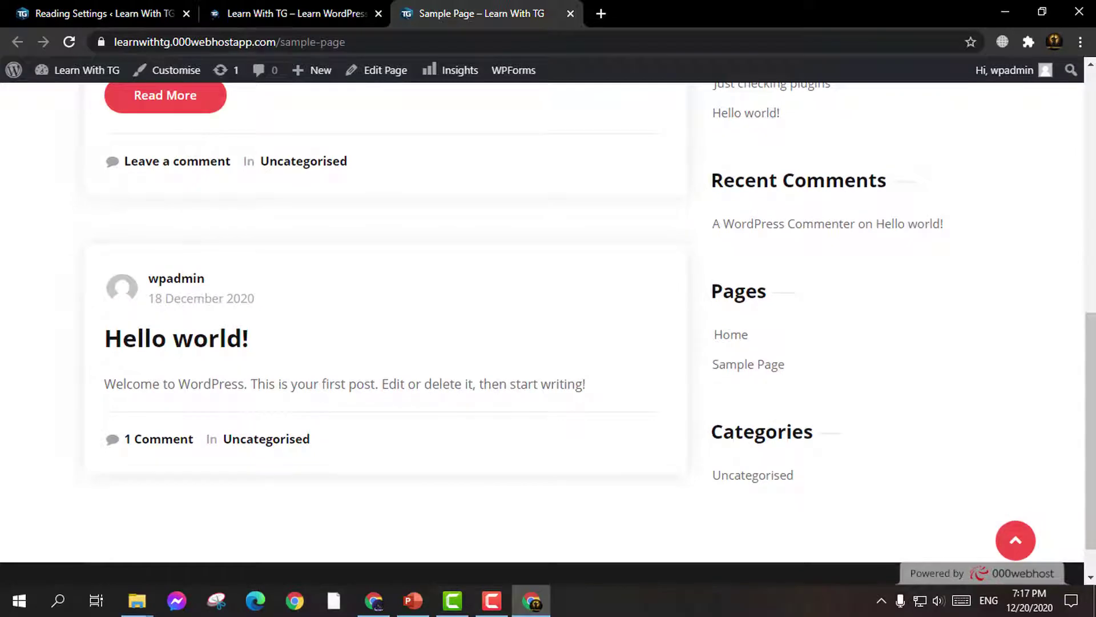
left_click(283, 13)
key("ctrl+shift+Tab")
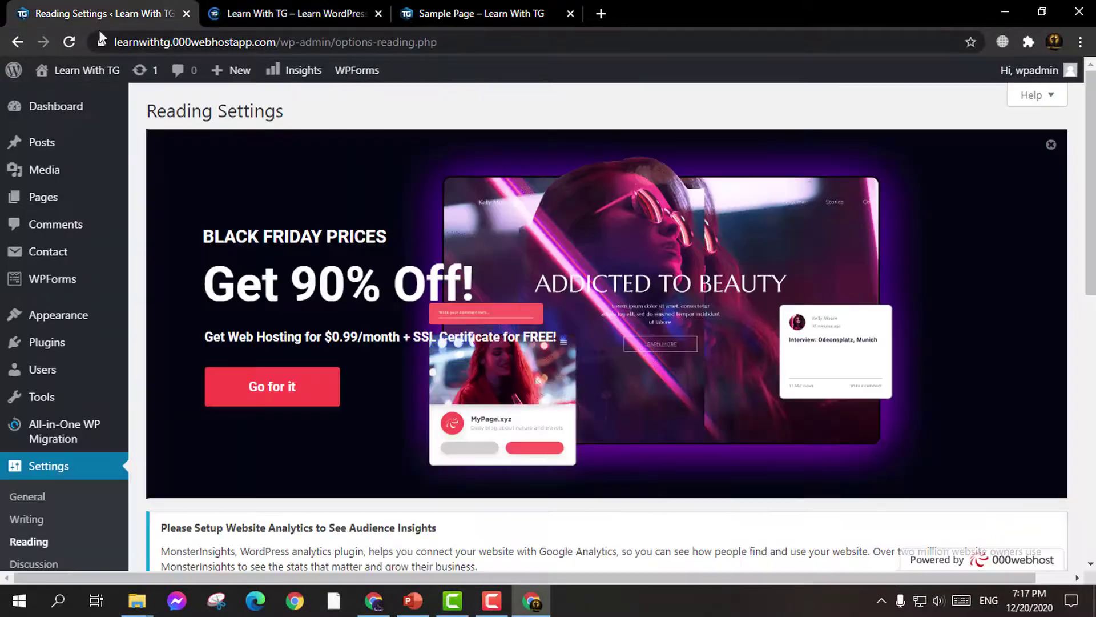
Step: Set the static Homepage to Sample Page and save the reading settings
scroll(441, 350, "down", 9)
left_click(463, 237)
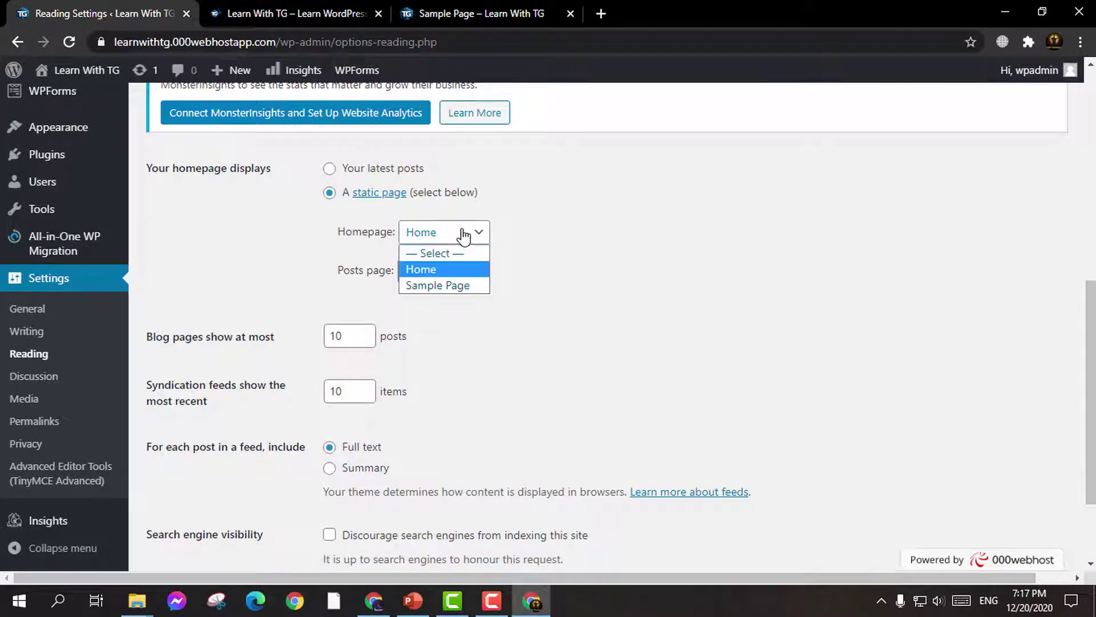
left_click(437, 285)
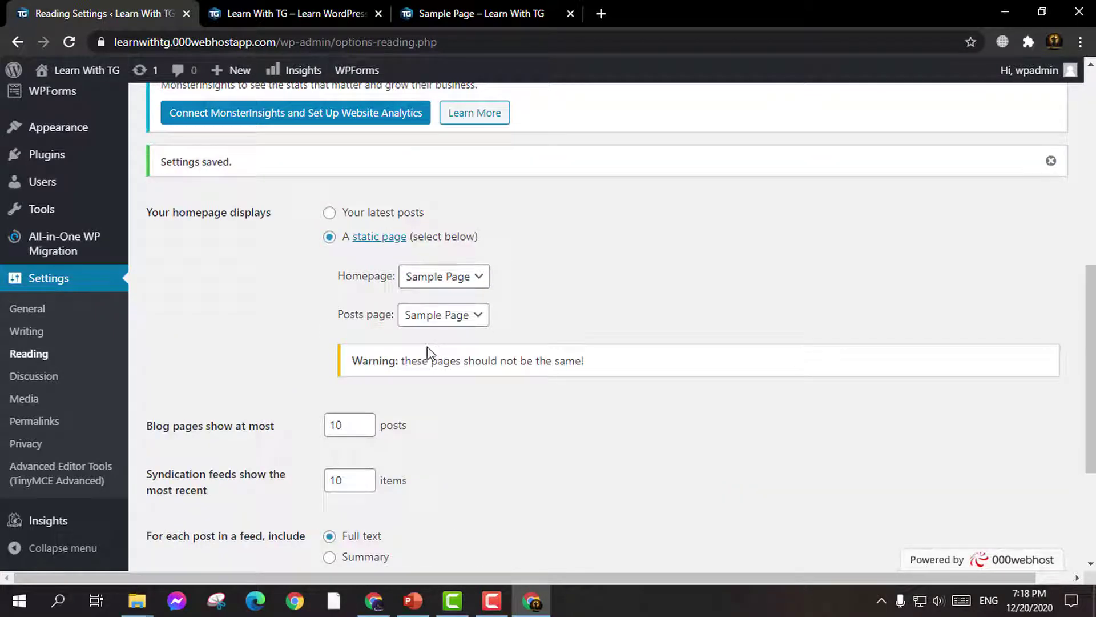
Step: Set the Posts page to Home so it differs from the homepage, and save the reading settings
left_click_drag(409, 358, 614, 372)
left_click(472, 315)
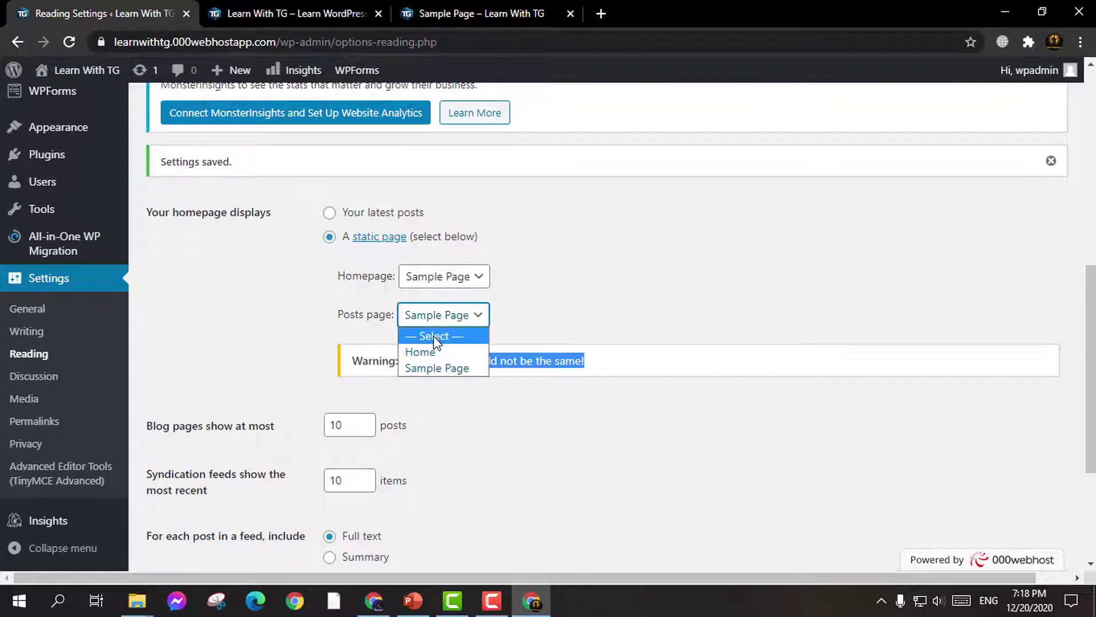
left_click(424, 352)
scroll(482, 400, "down", 4)
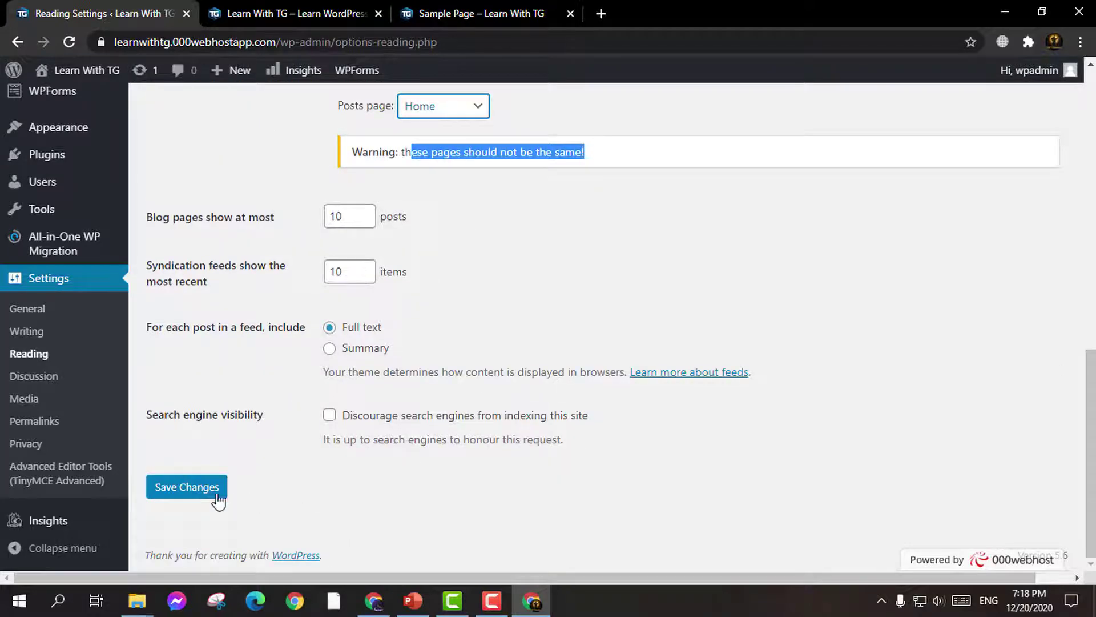
left_click(212, 491)
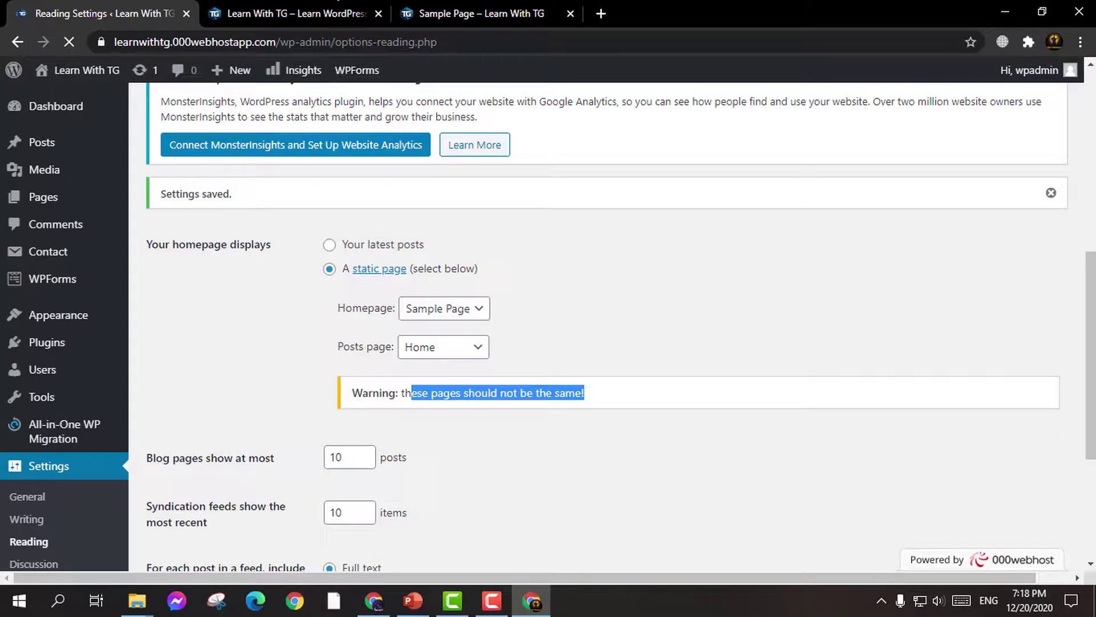
Step: Reload the live site's home page and check which page it displays as the homepage
key("ctrl+Tab")
left_click(69, 42)
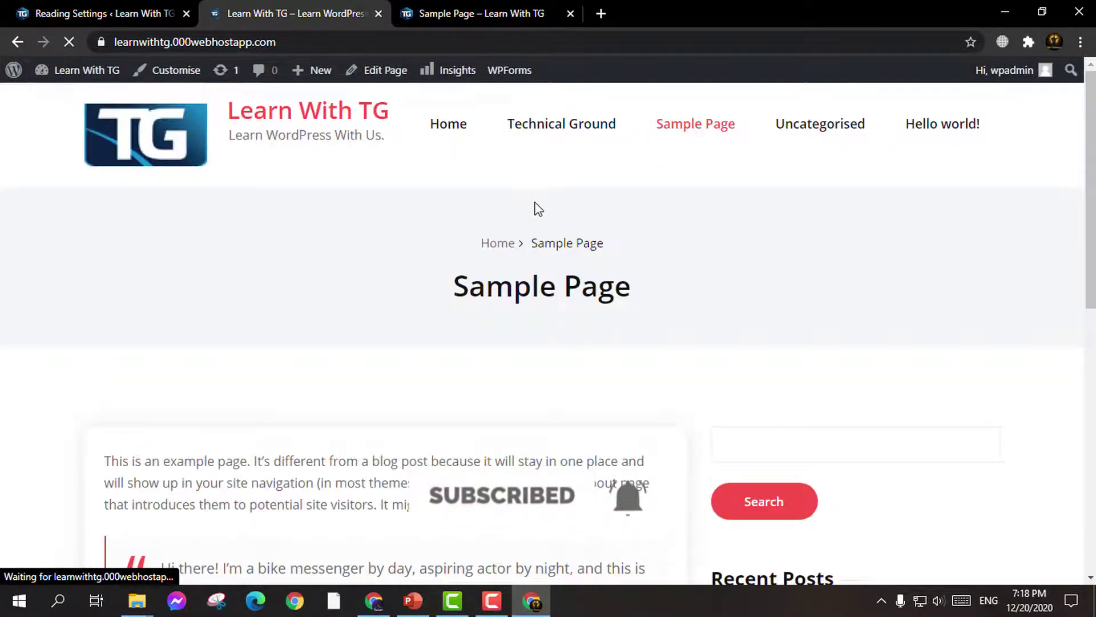
scroll(535, 208, "down", 5)
scroll(525, 217, "down", 4)
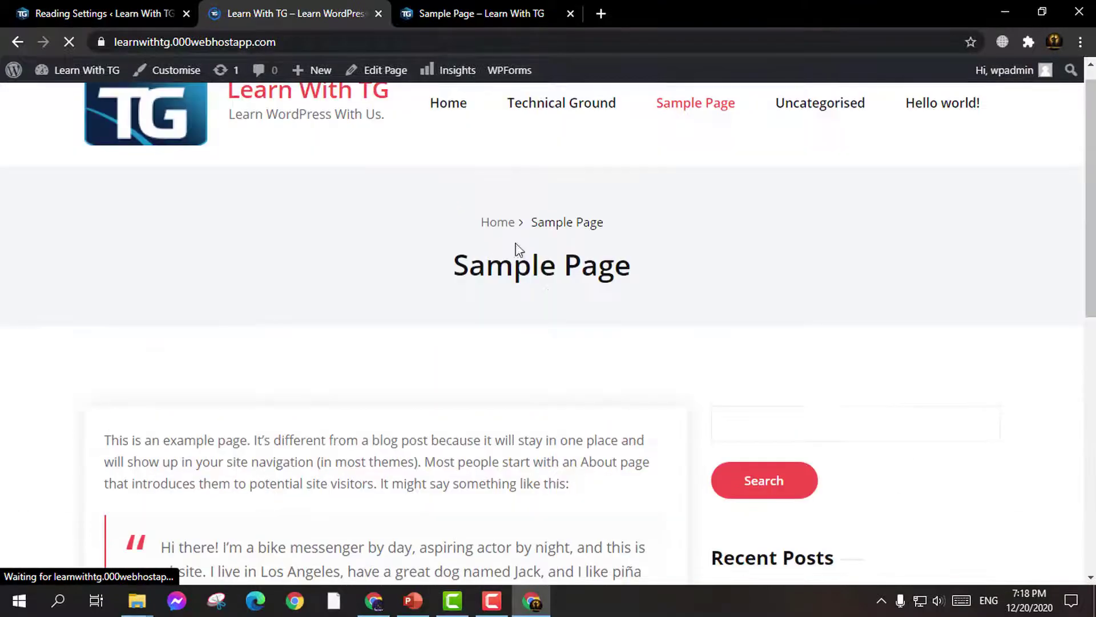
scroll(516, 244, "down", 4)
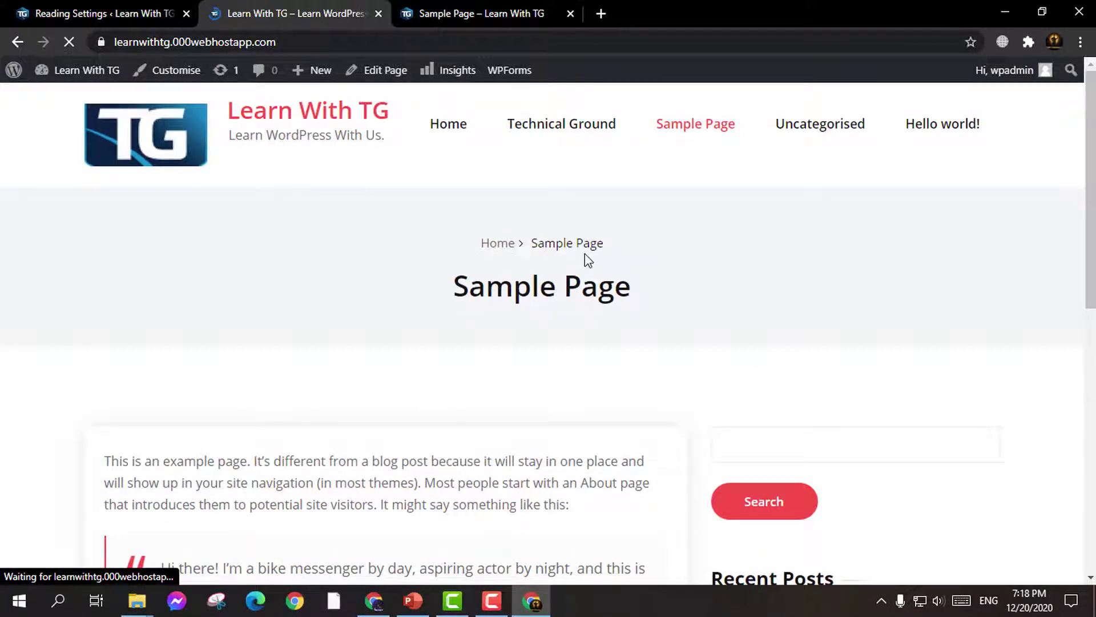
scroll(588, 260, "down", 8)
Step: In the Reading Settings, set the static Homepage to Home, reset the Posts page to "— Select —", and save the changes
key("ctrl+shift+Tab")
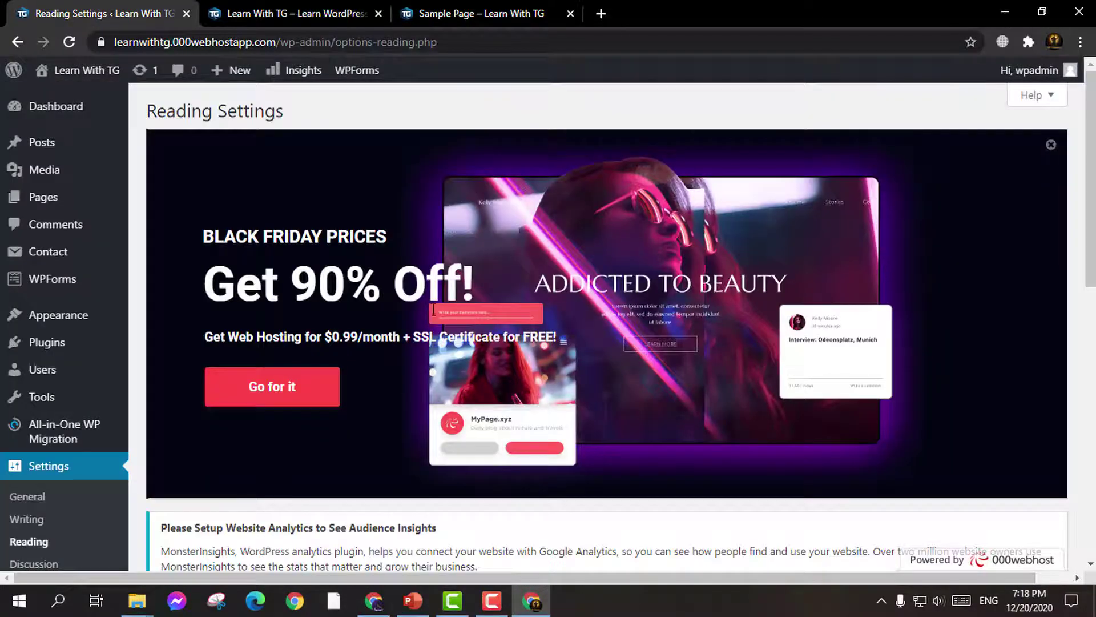
scroll(434, 309, "down", 8)
left_click(435, 314)
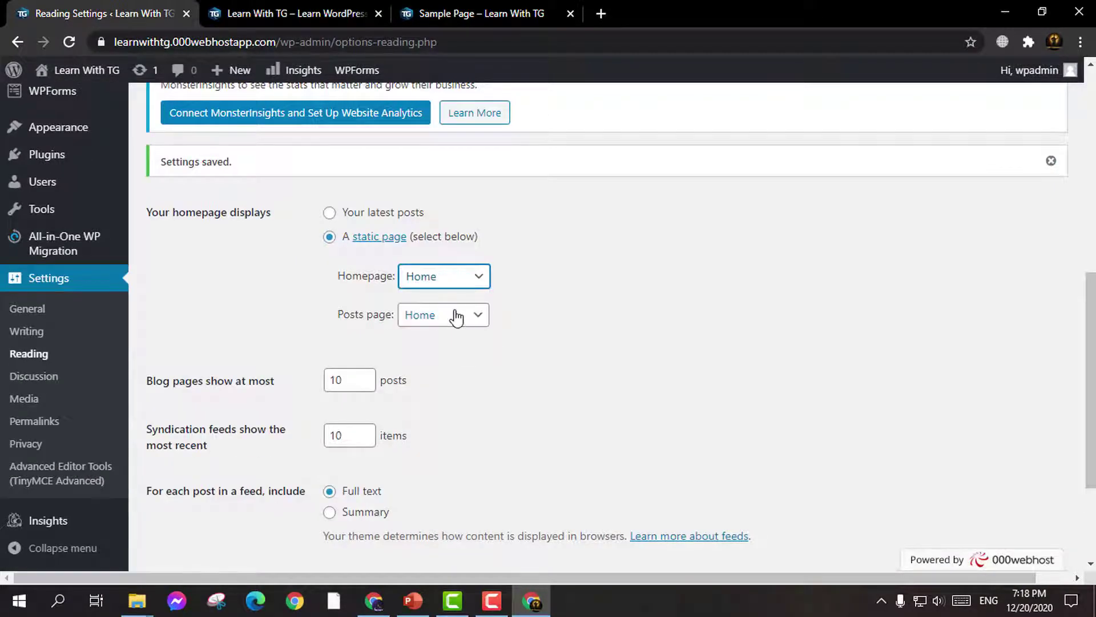
left_click(455, 314)
left_click(441, 354)
left_click(454, 323)
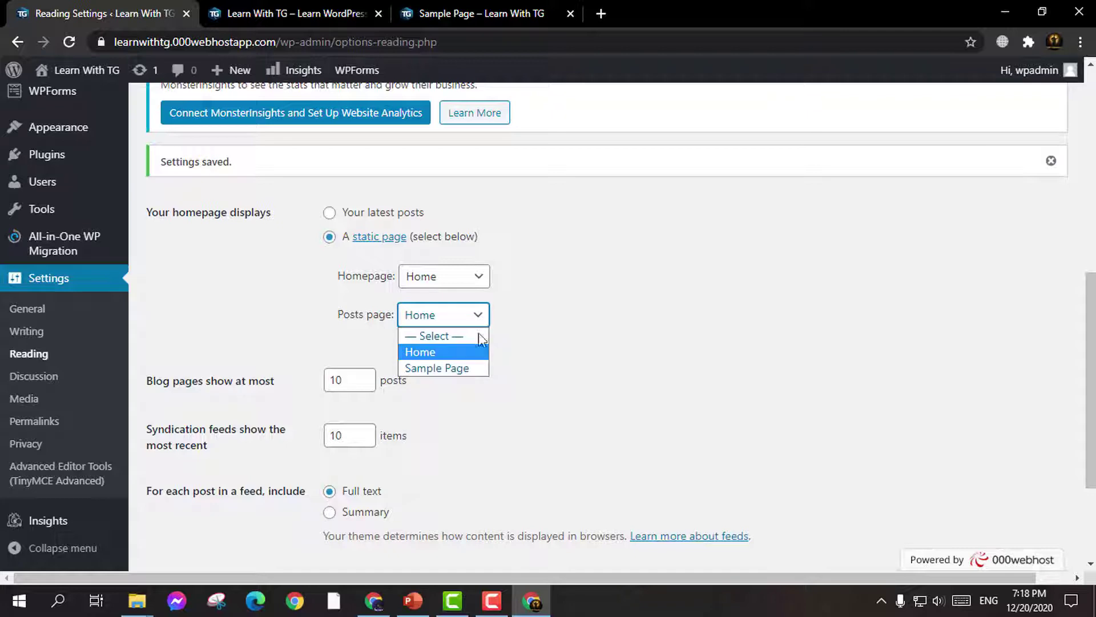
left_click(451, 334)
scroll(443, 368, "down", 3)
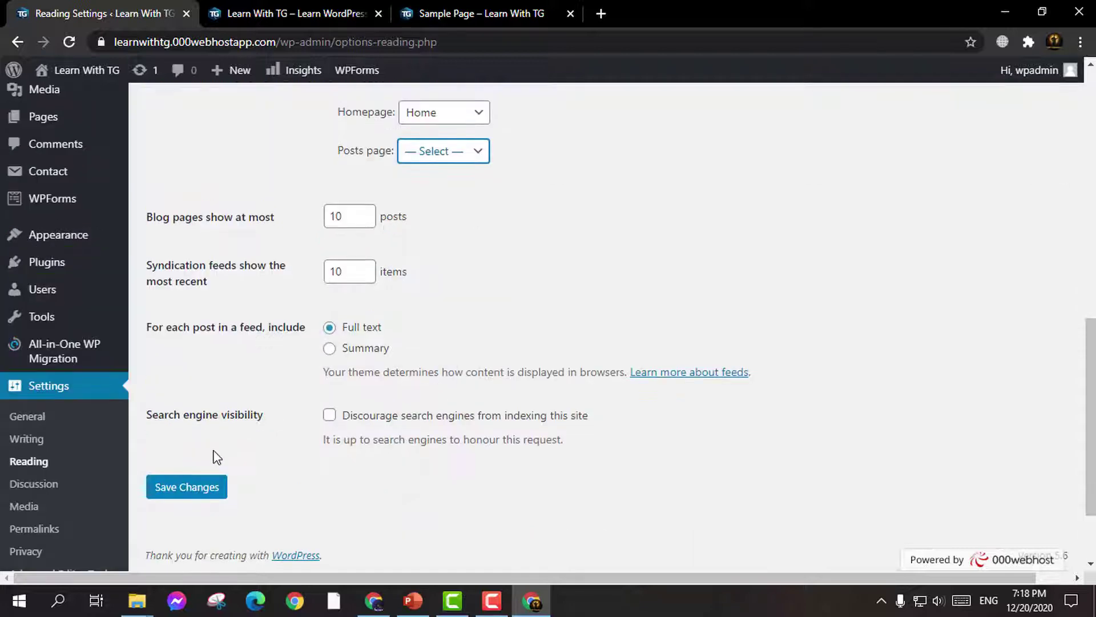
left_click(178, 490)
scroll(563, 285, "up", 3)
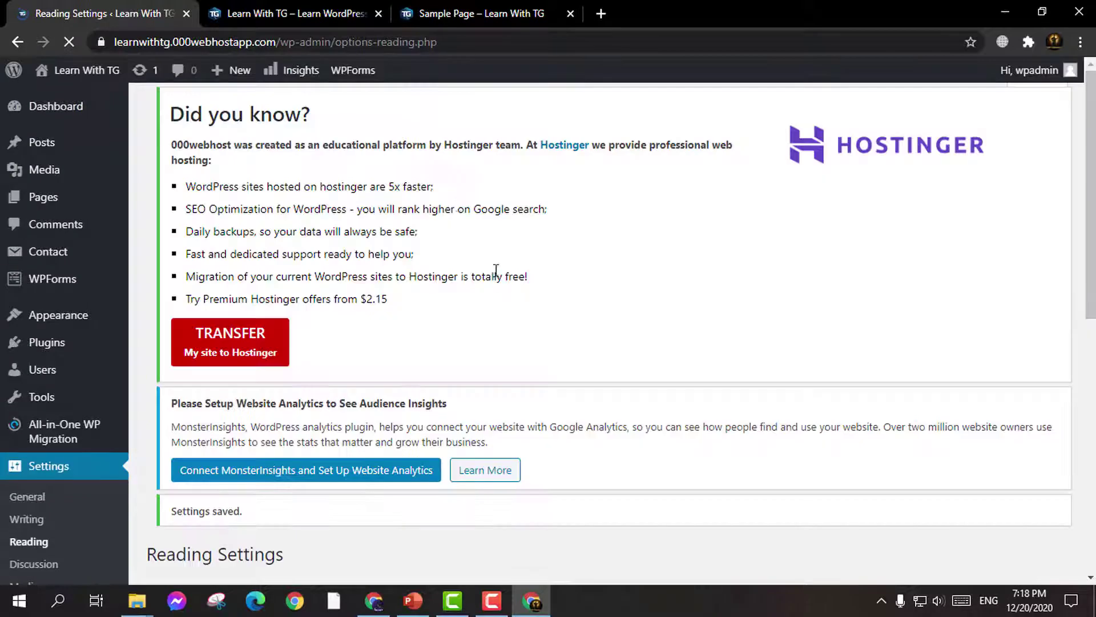
Step: Reload the live site and check its home page from the start
left_click(295, 12)
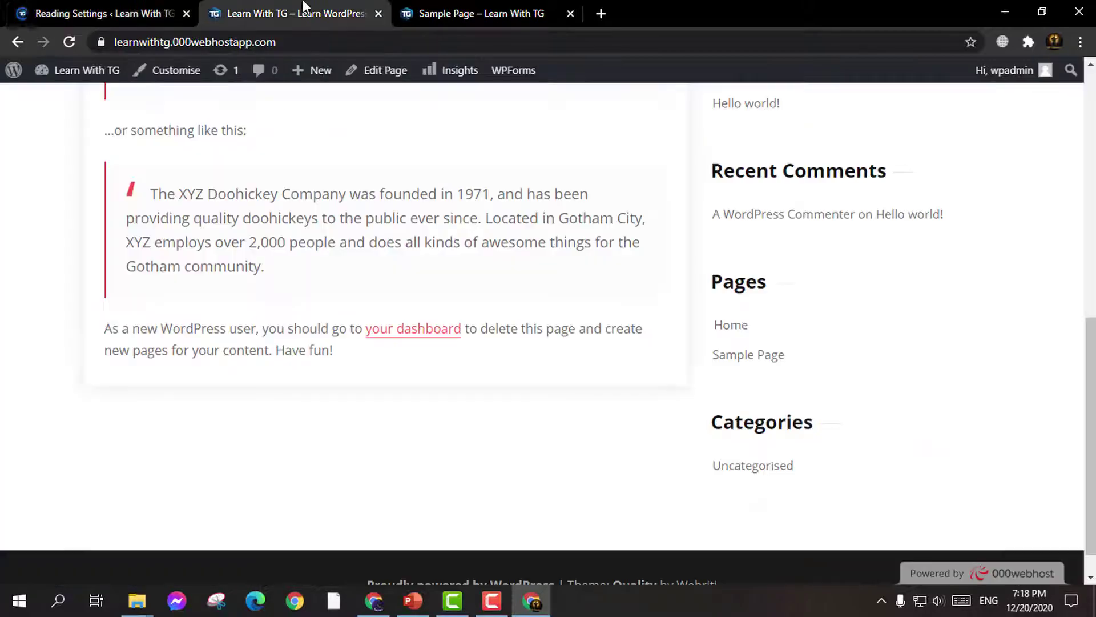
left_click(72, 41)
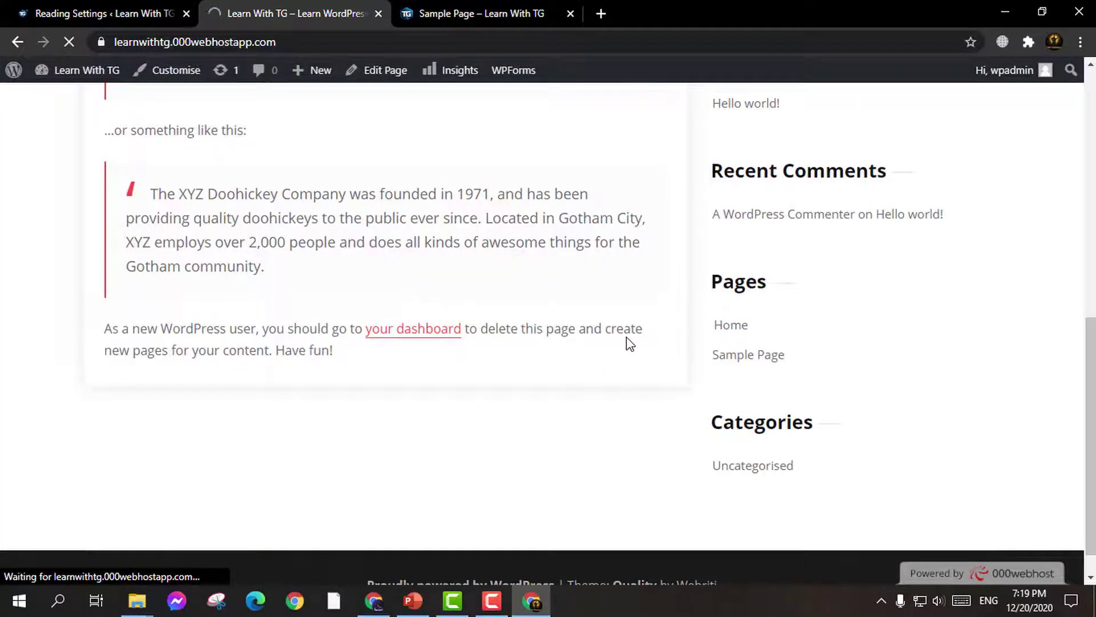
scroll(490, 249, "up", 10)
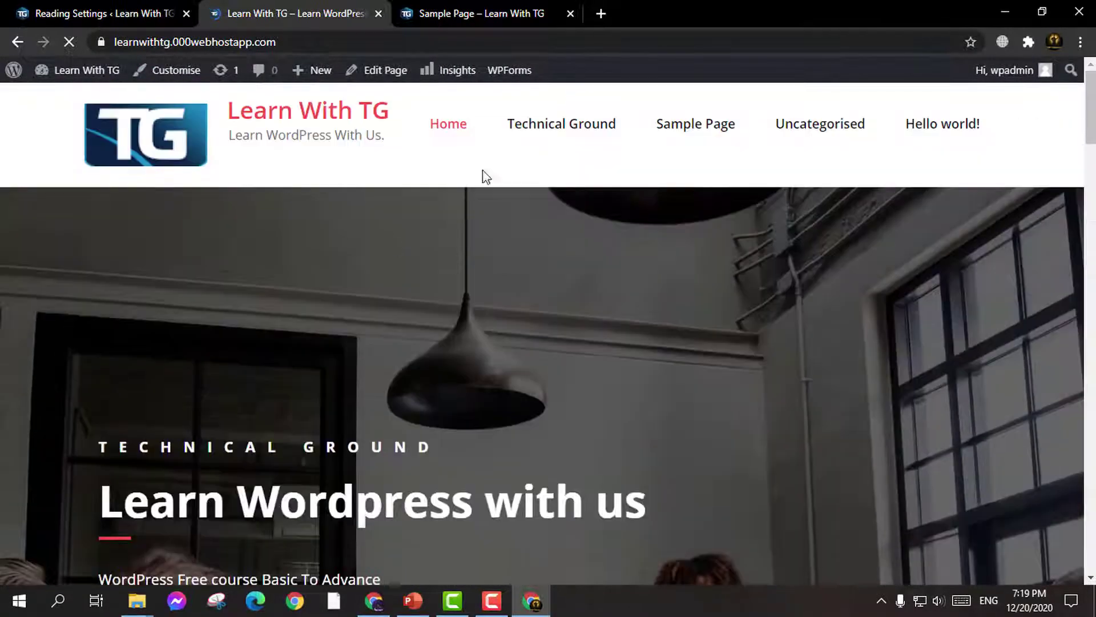
Step: In the Reading Settings, set blog pages to show at most 15 posts and the feed content for each post to Summary
left_click(33, 3)
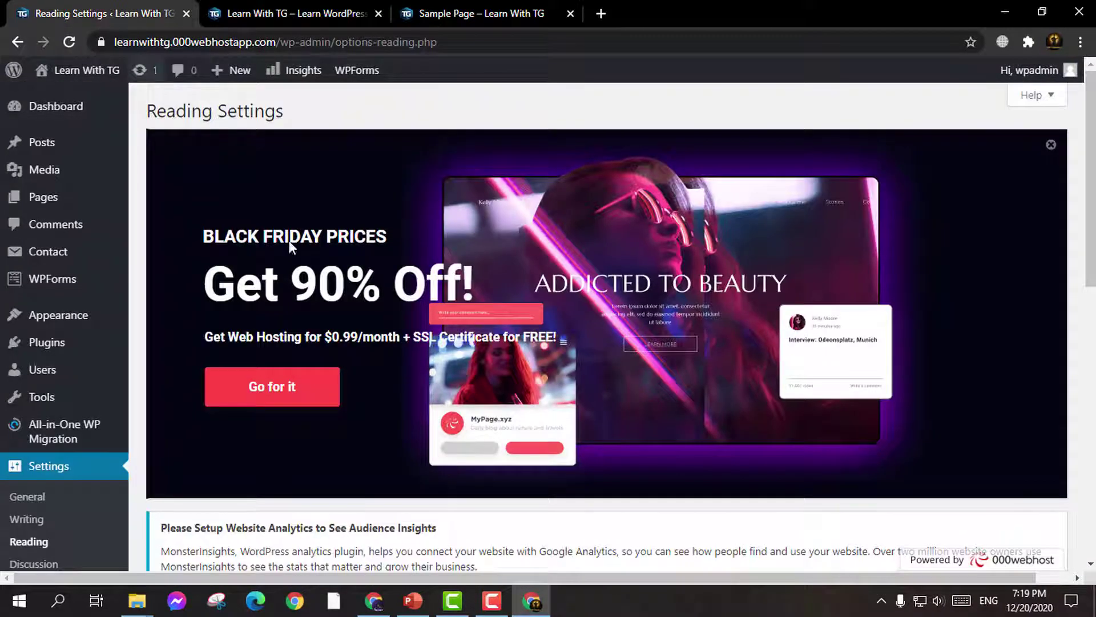
scroll(289, 244, "down", 8)
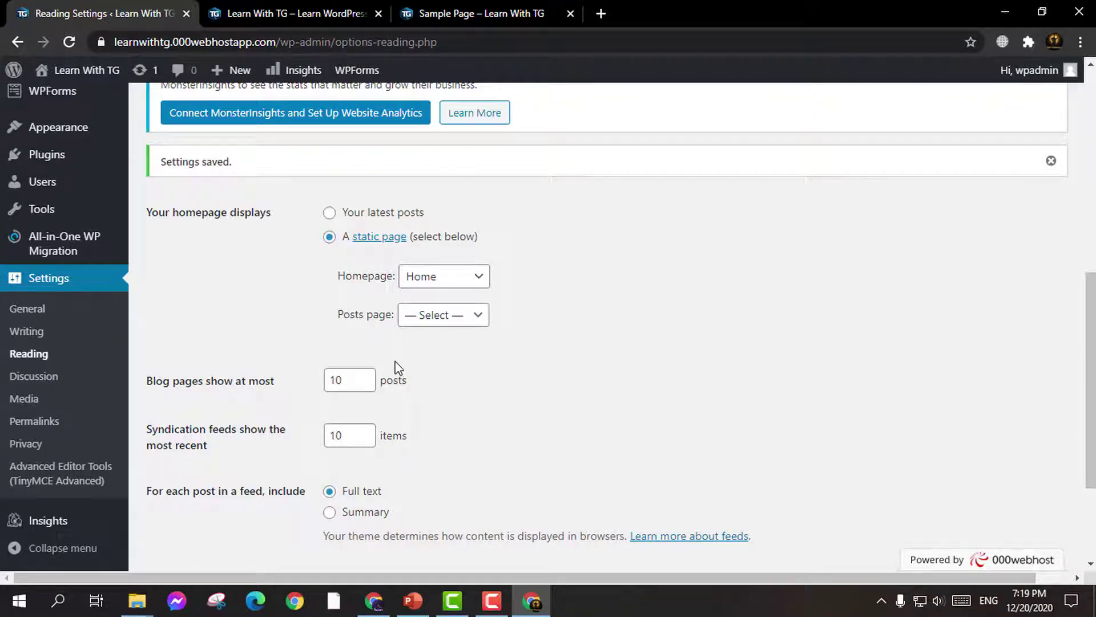
left_click(356, 382)
left_click(370, 384)
left_click(371, 385)
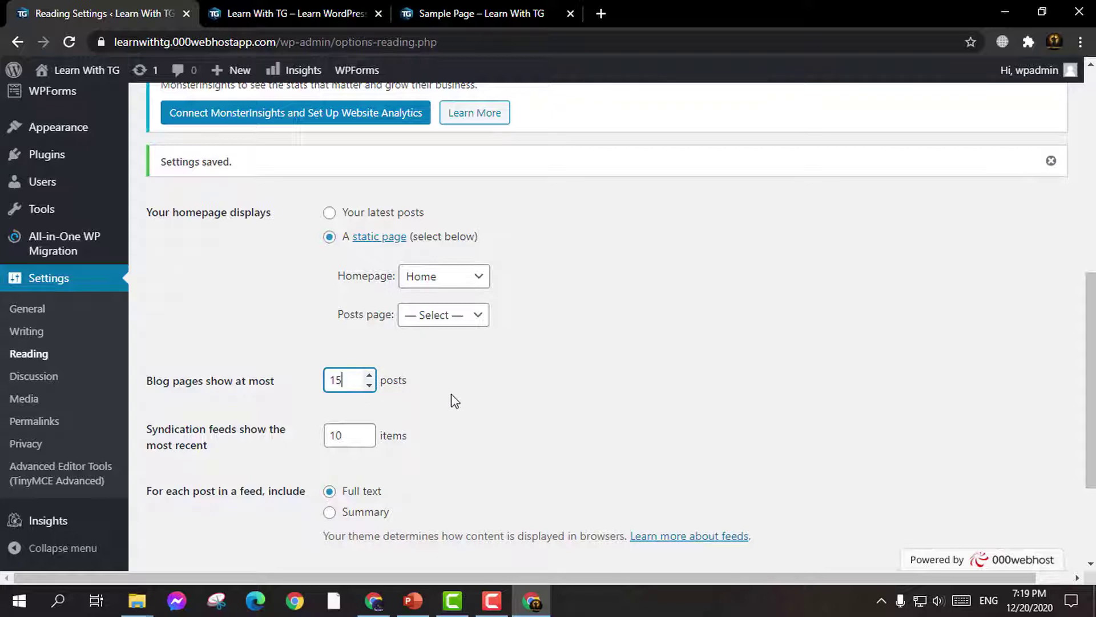
scroll(455, 401, "down", 3)
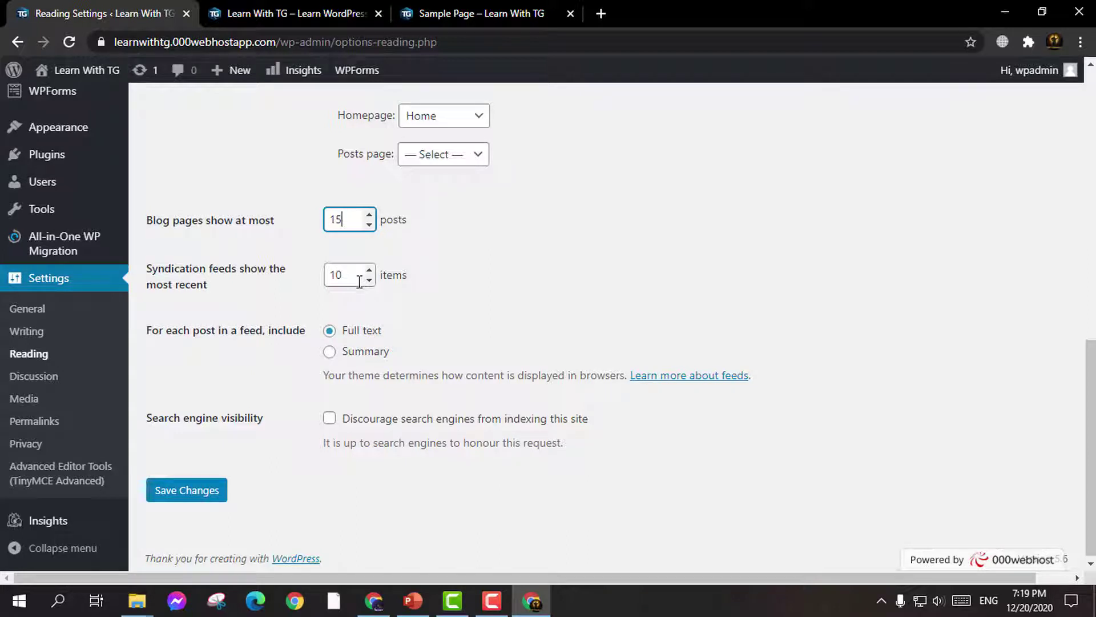
left_click(457, 318)
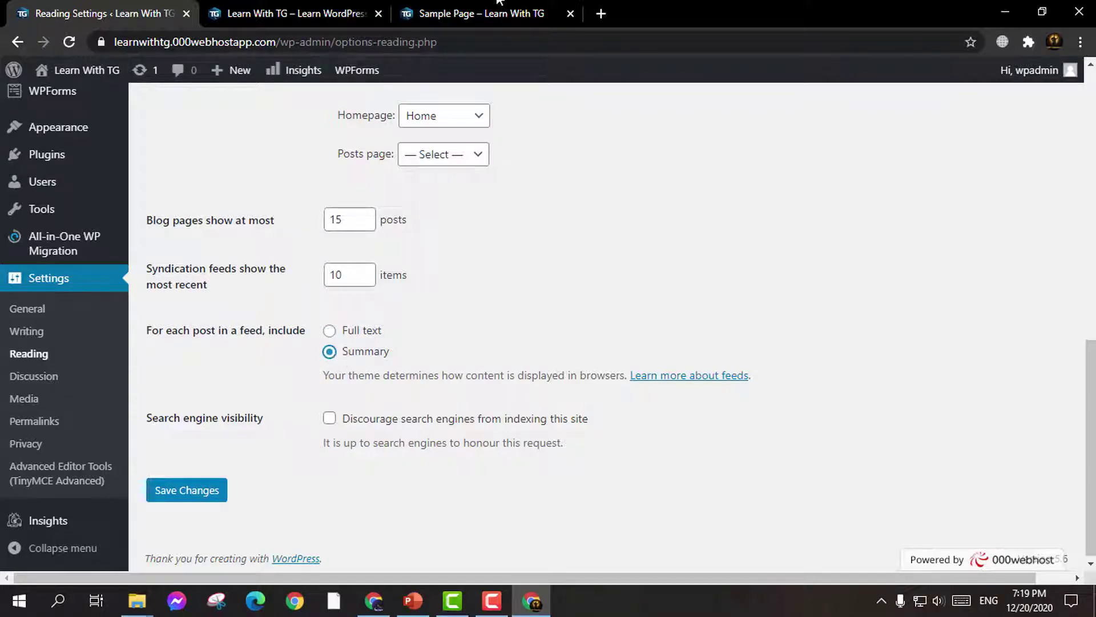
Step: Examine the post excerpts at the end of the live home page, especially the text of "Just checking plugins"
left_click(352, 12)
scroll(961, 343, "down", 10)
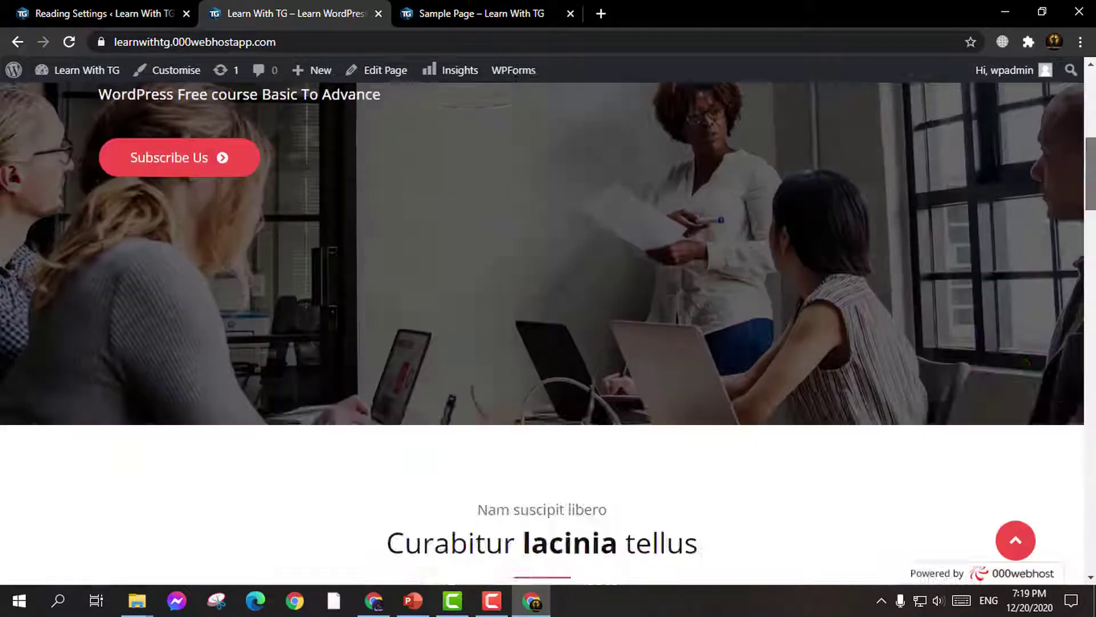
scroll(390, 345, "down", 10)
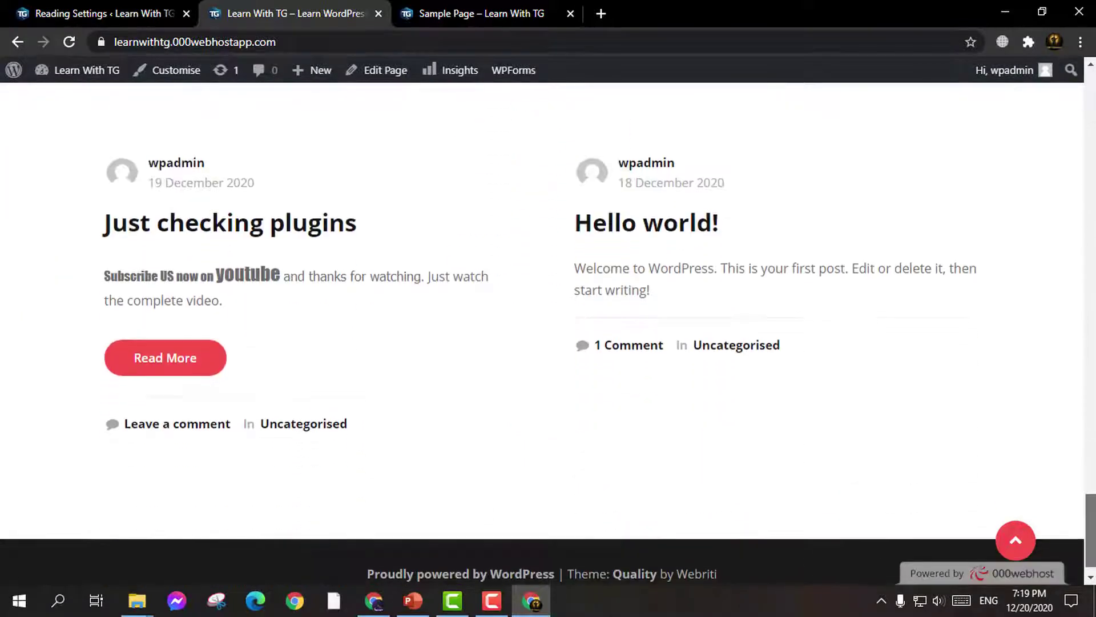
left_click_drag(227, 304, 98, 268)
left_click(221, 295)
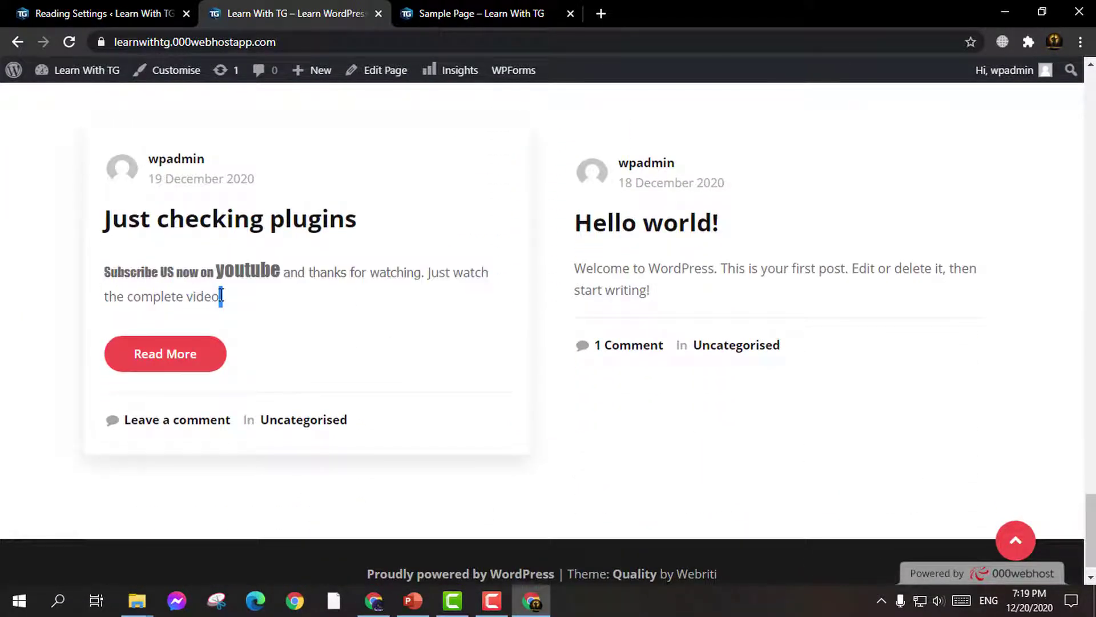
left_click_drag(221, 296, 106, 265)
left_click(192, 278)
left_click_drag(222, 297, 91, 283)
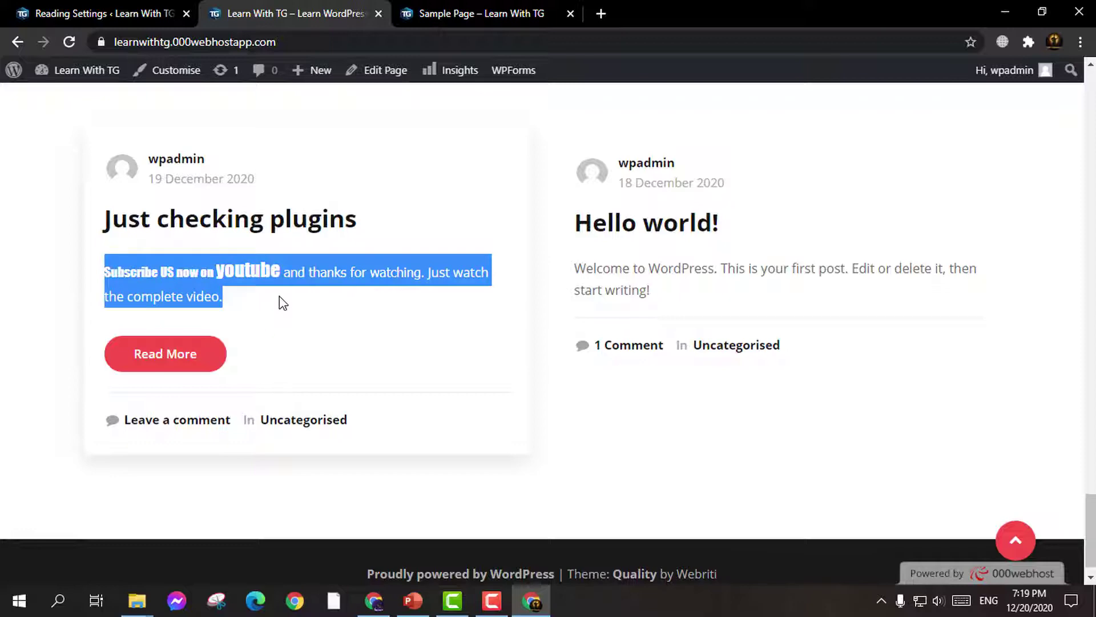
left_click(318, 268)
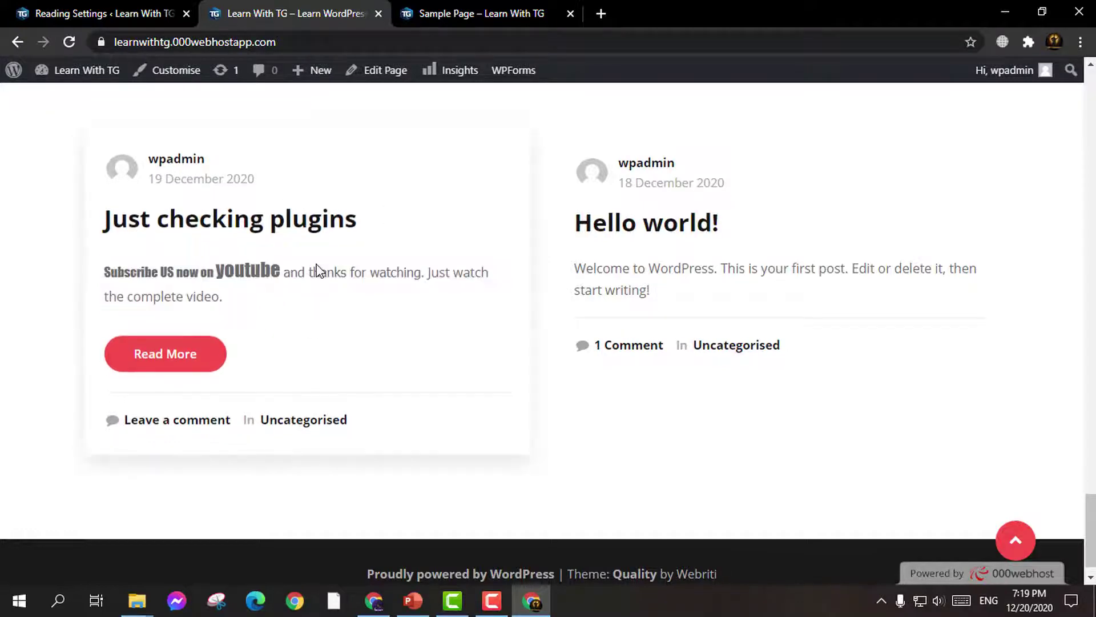
Step: Return to the Reading Settings and save the post limit and feed content changes
left_click(89, 3)
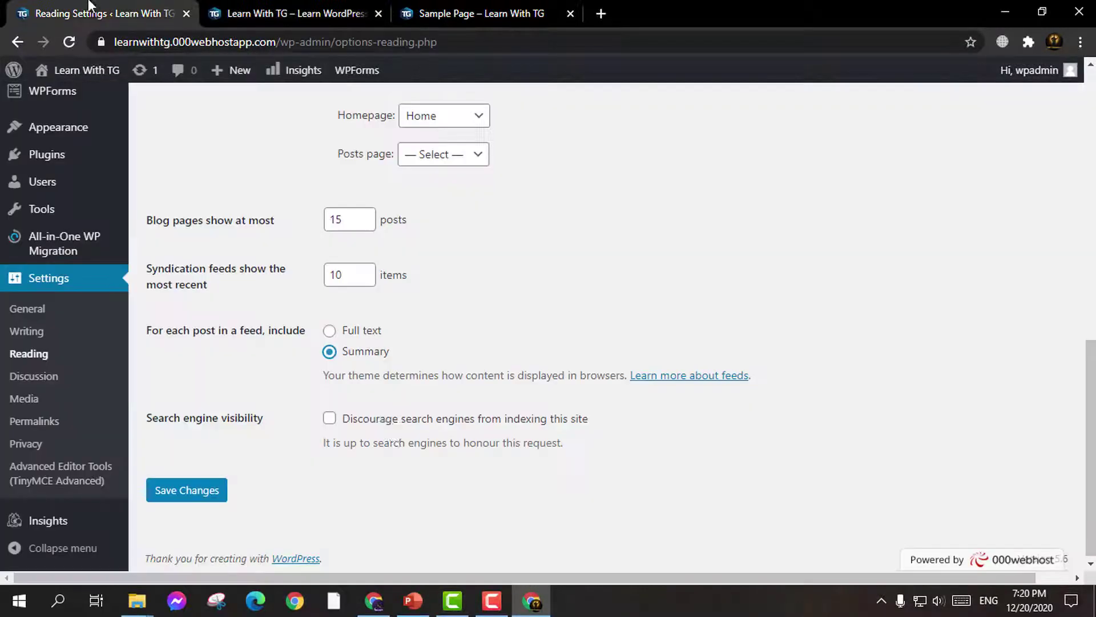
left_click(191, 491)
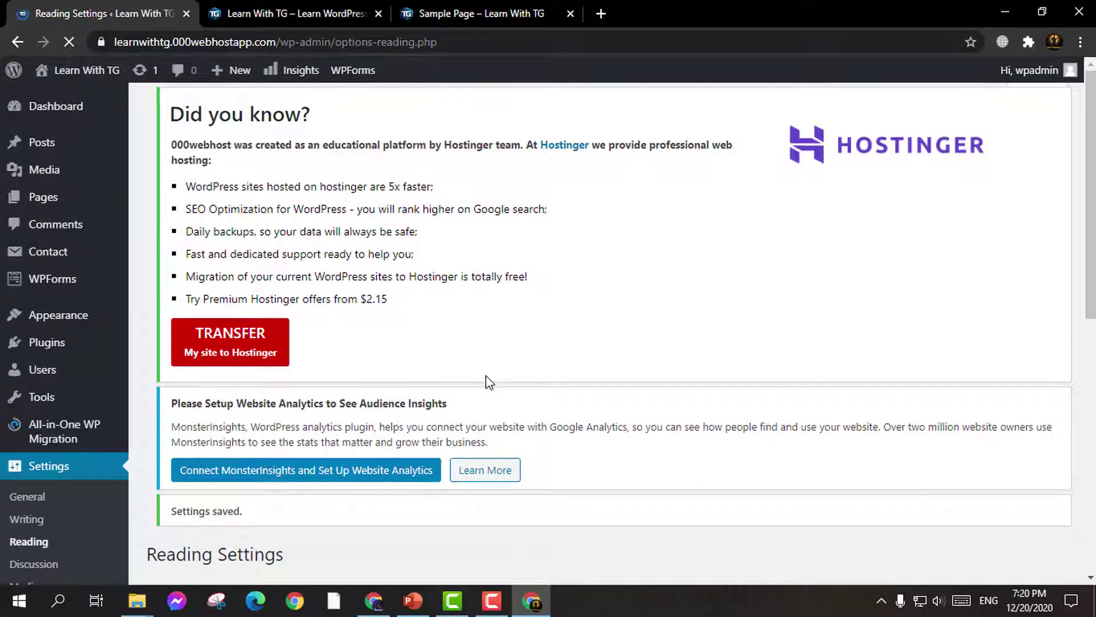
scroll(448, 436, "down", 8)
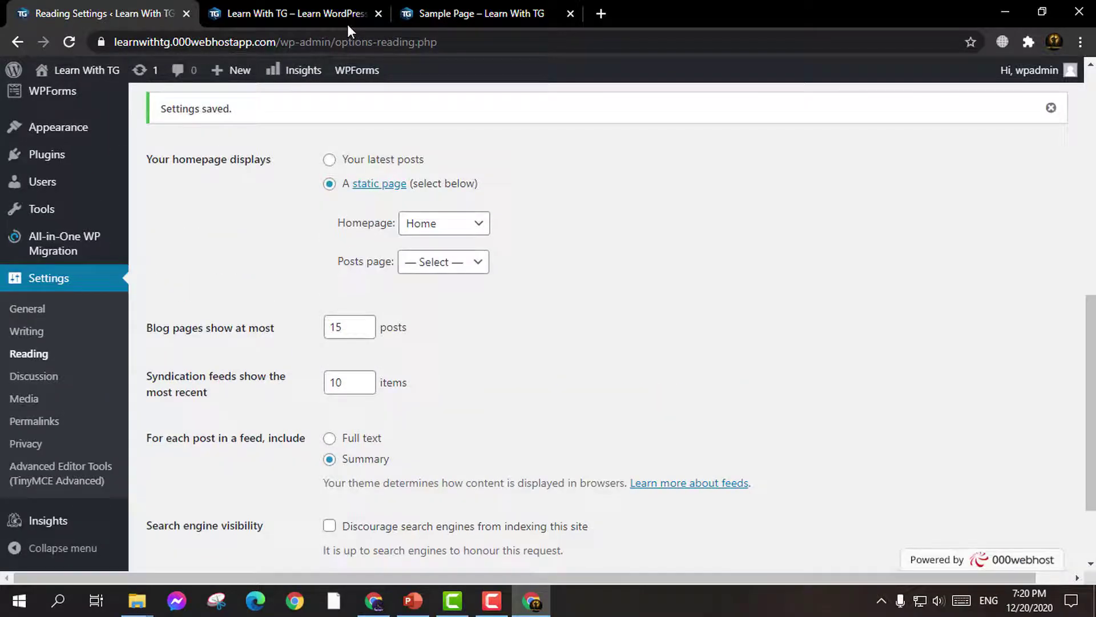
Step: Reload the live home page to check its posts, and return to the Reading Settings
left_click(347, 22)
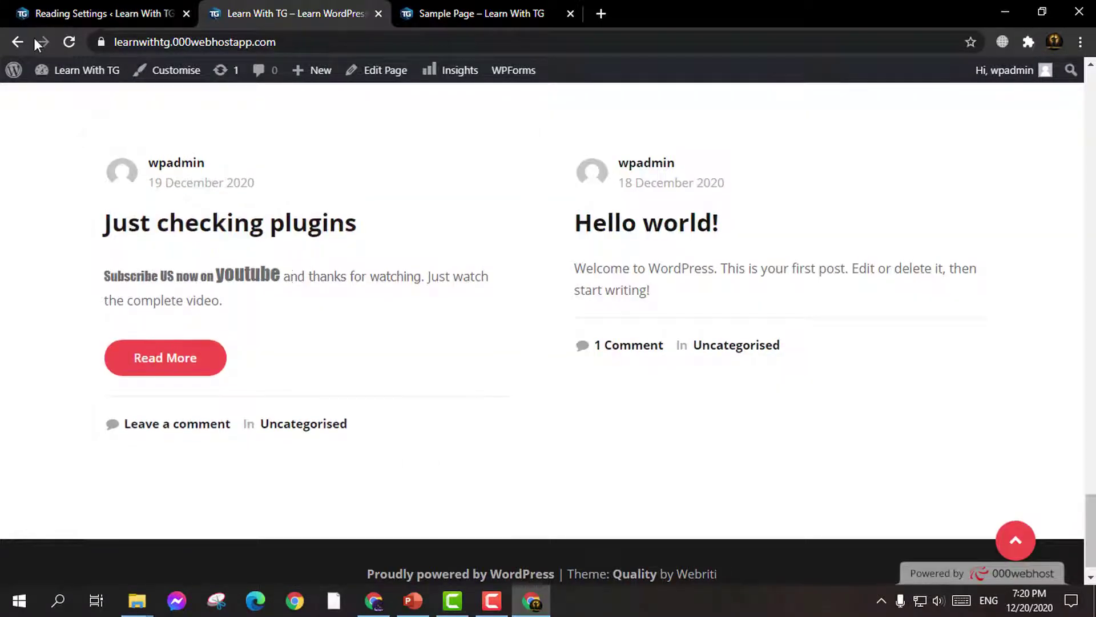
left_click(68, 43)
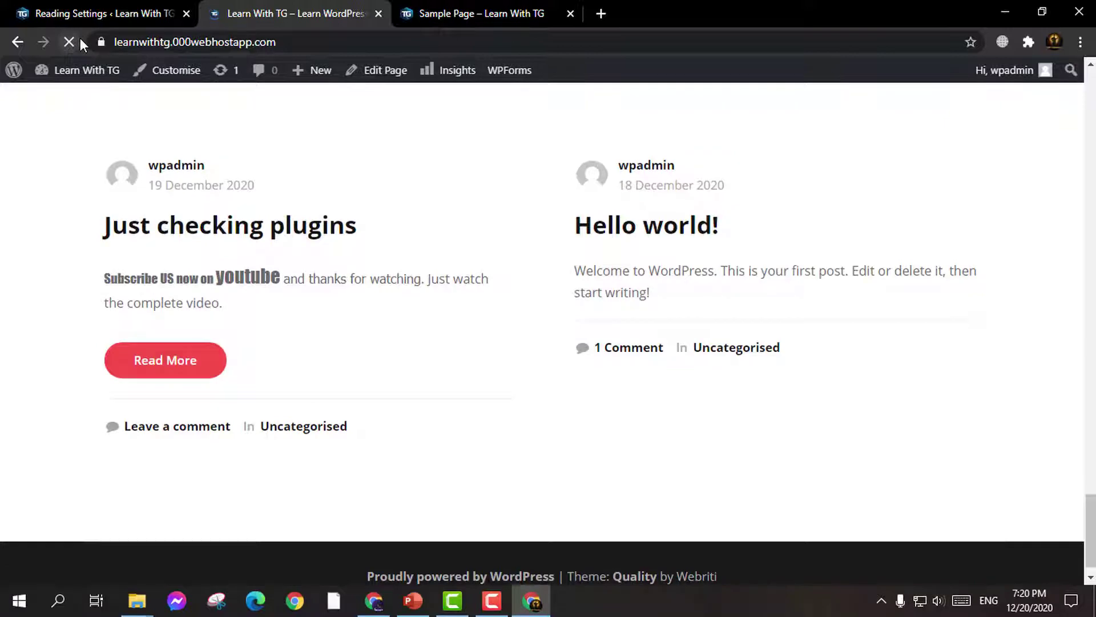
left_click(68, 12)
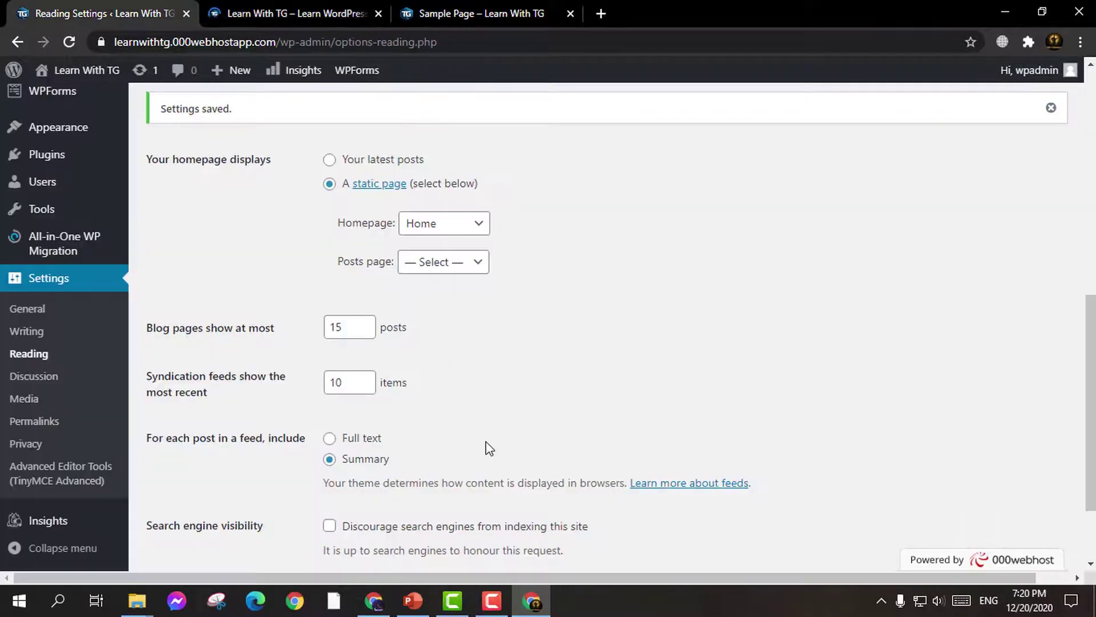
Step: Review the search engine visibility option, leave indexing by search engines allowed, and save the reading settings
scroll(489, 449, "down", 3)
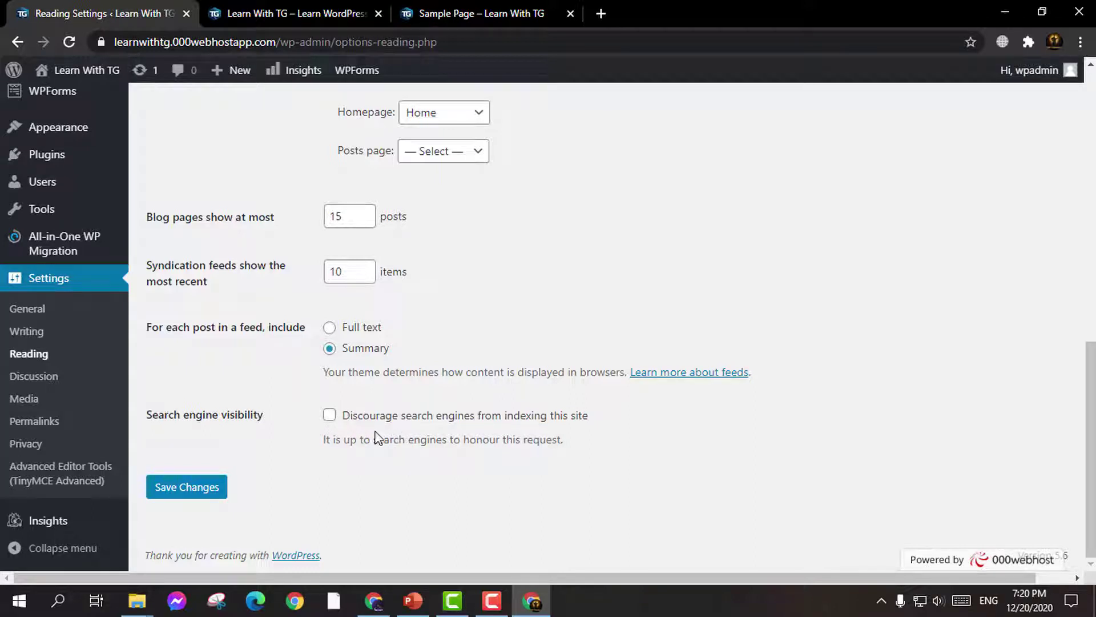
left_click_drag(324, 439, 628, 445)
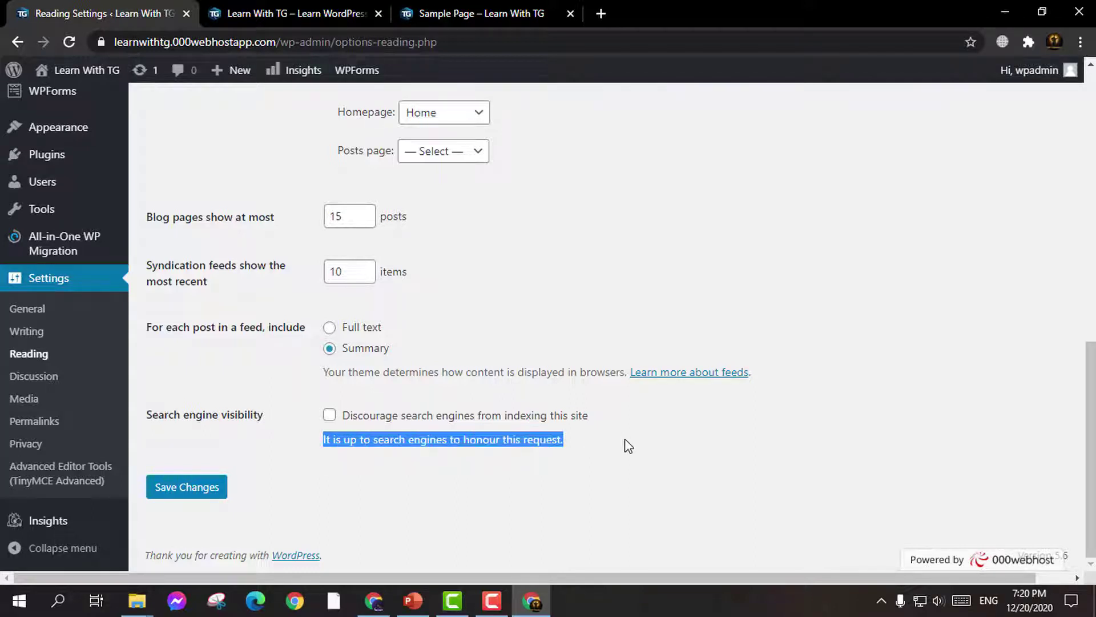
left_click(629, 445)
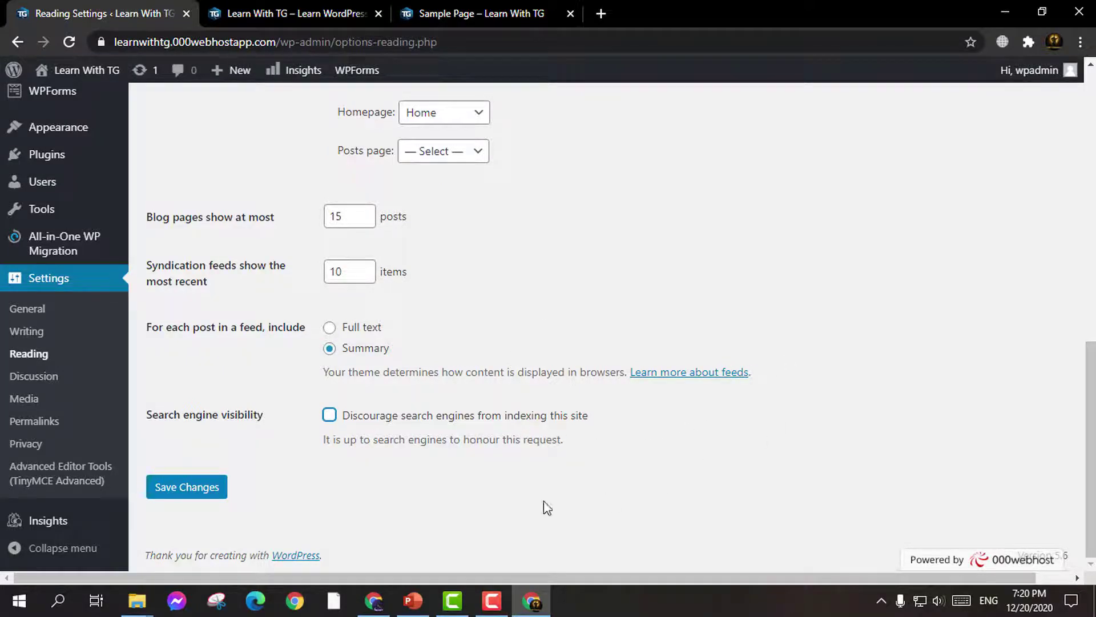
scroll(392, 494, "up", 2)
scroll(346, 491, "down", 2)
left_click(184, 487)
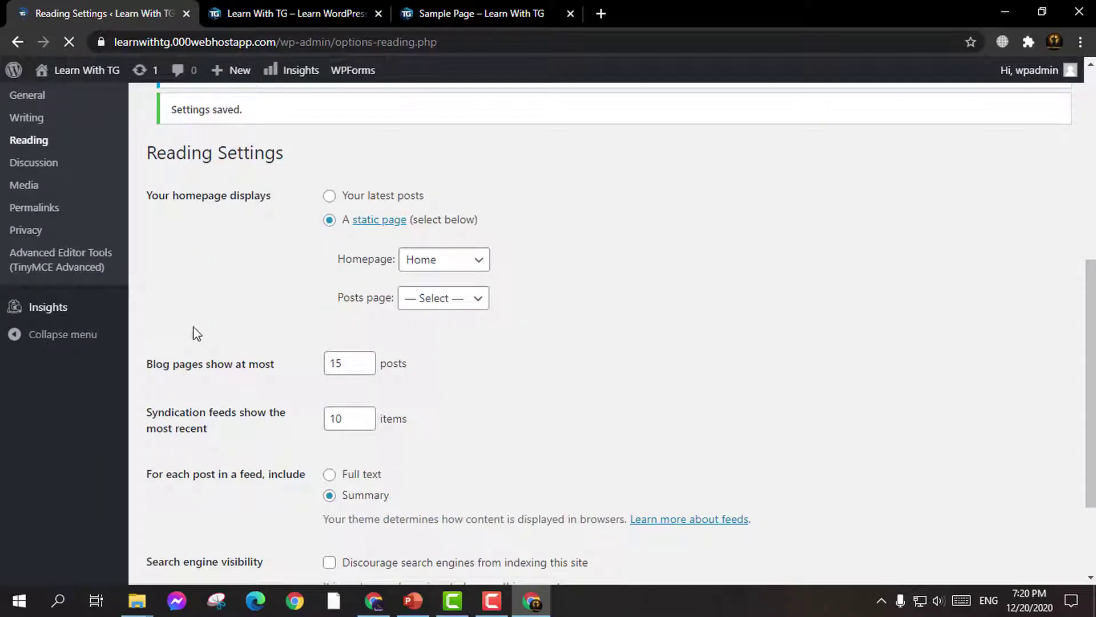
scroll(202, 332, "up", 1)
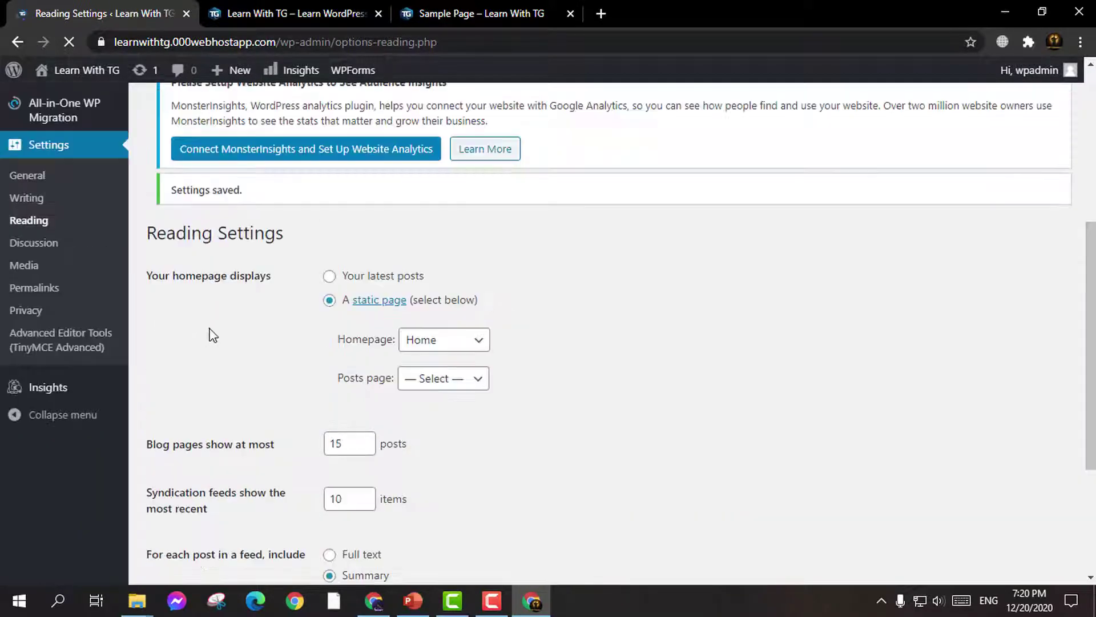
Step: Open the Discussion Settings and review the default post, comment, email notification and moderation options
left_click(22, 245)
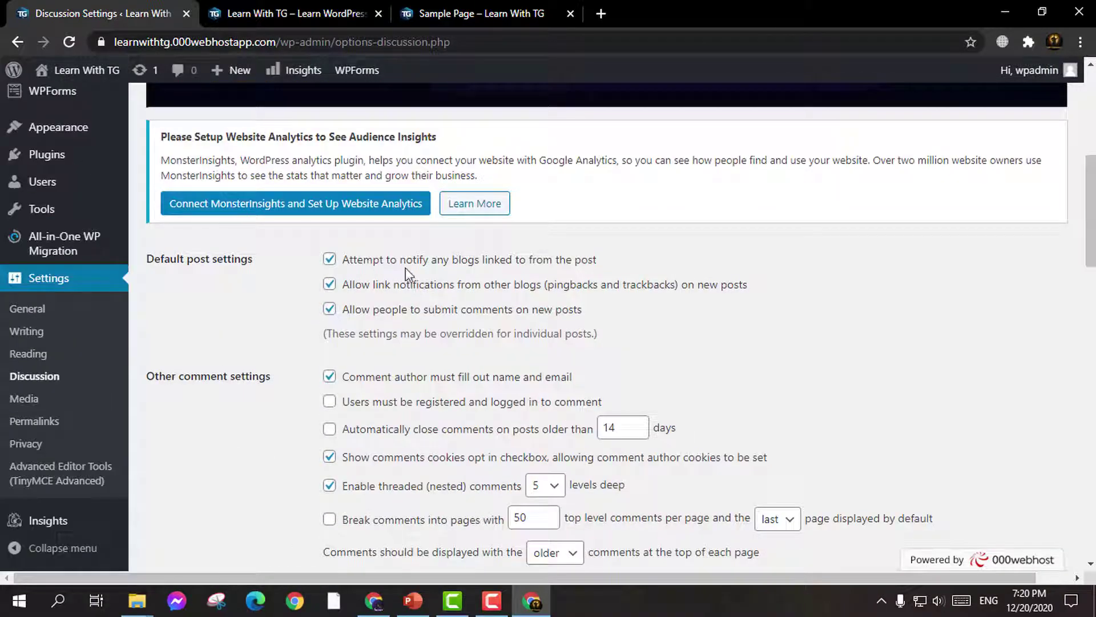
scroll(446, 274, "down", 5)
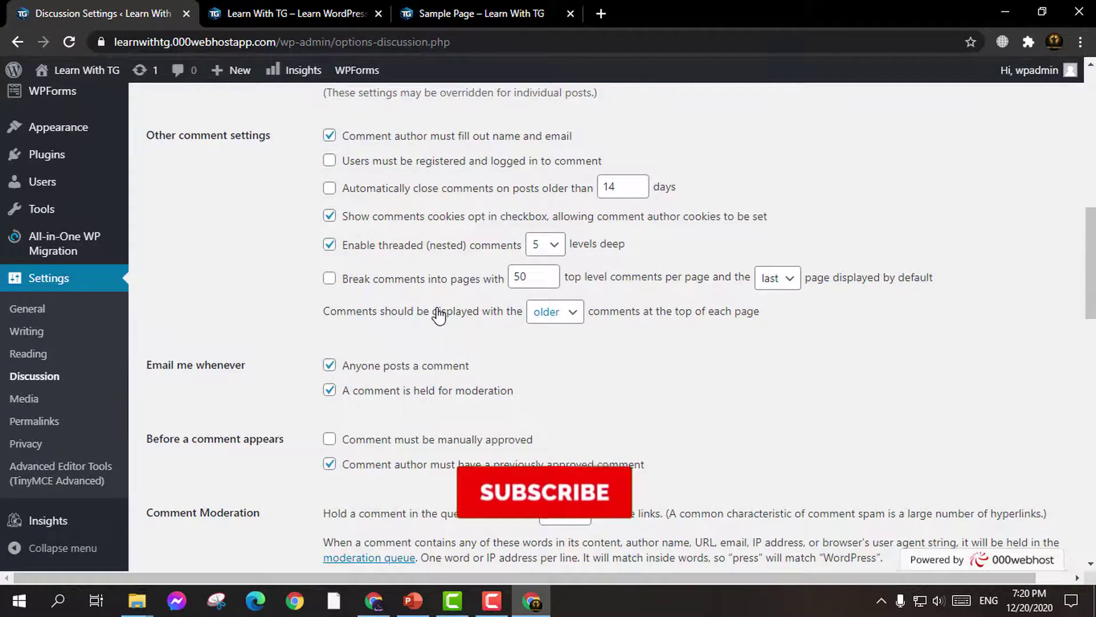
scroll(238, 245, "up", 2)
scroll(238, 232, "down", 1)
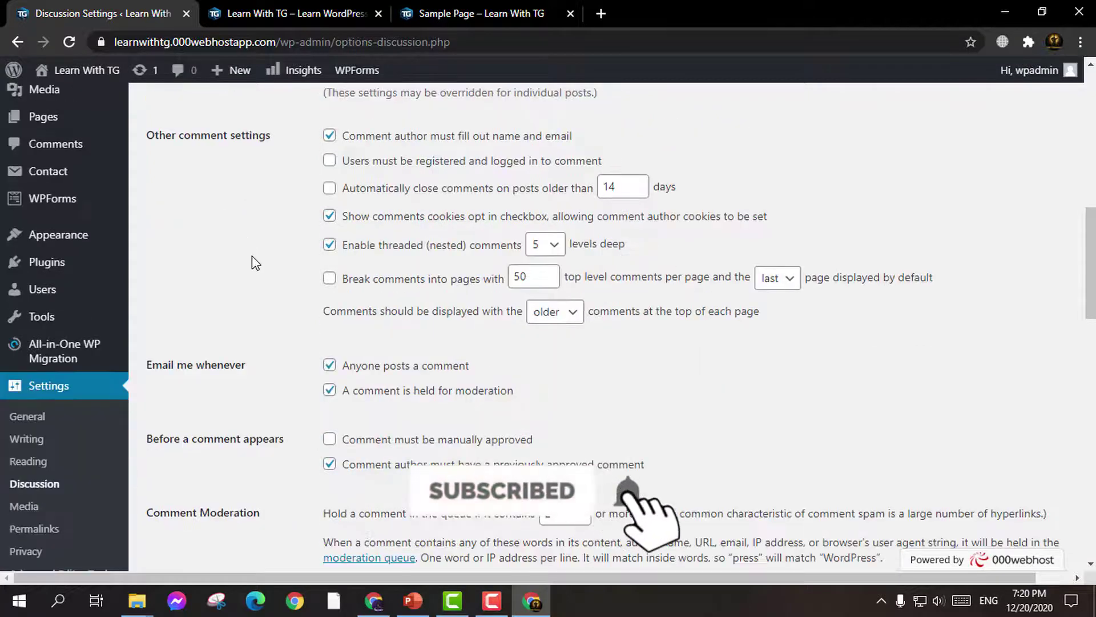
Step: Review the default post settings for blog notifications, pingbacks and trackbacks, and comment submission on new posts
scroll(254, 265, "down", 2)
scroll(255, 269, "up", 7)
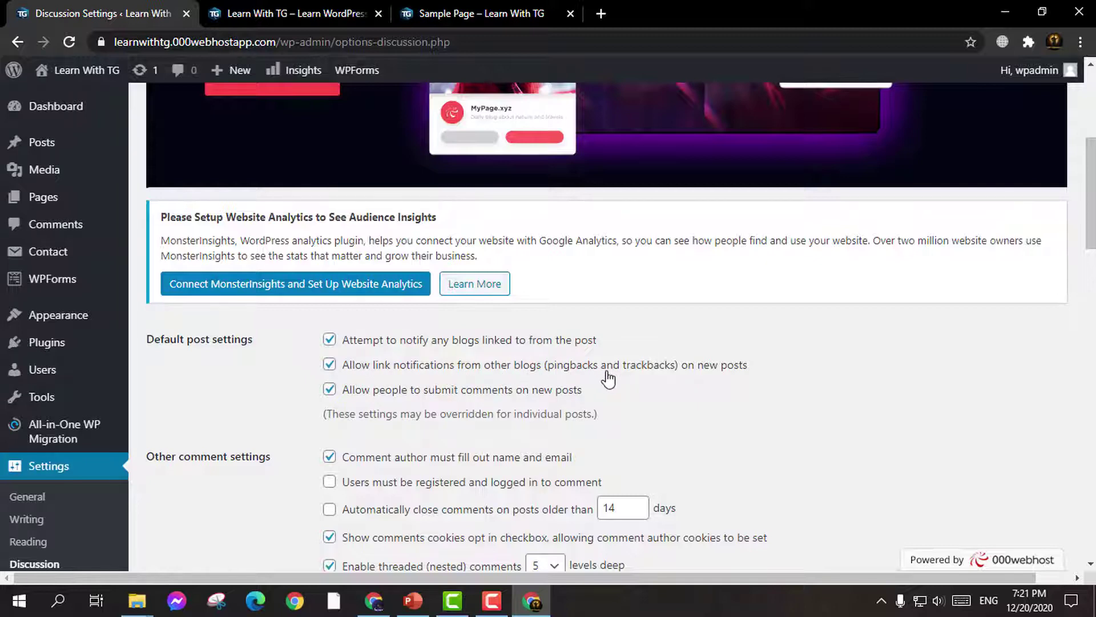
scroll(609, 379, "down", 1)
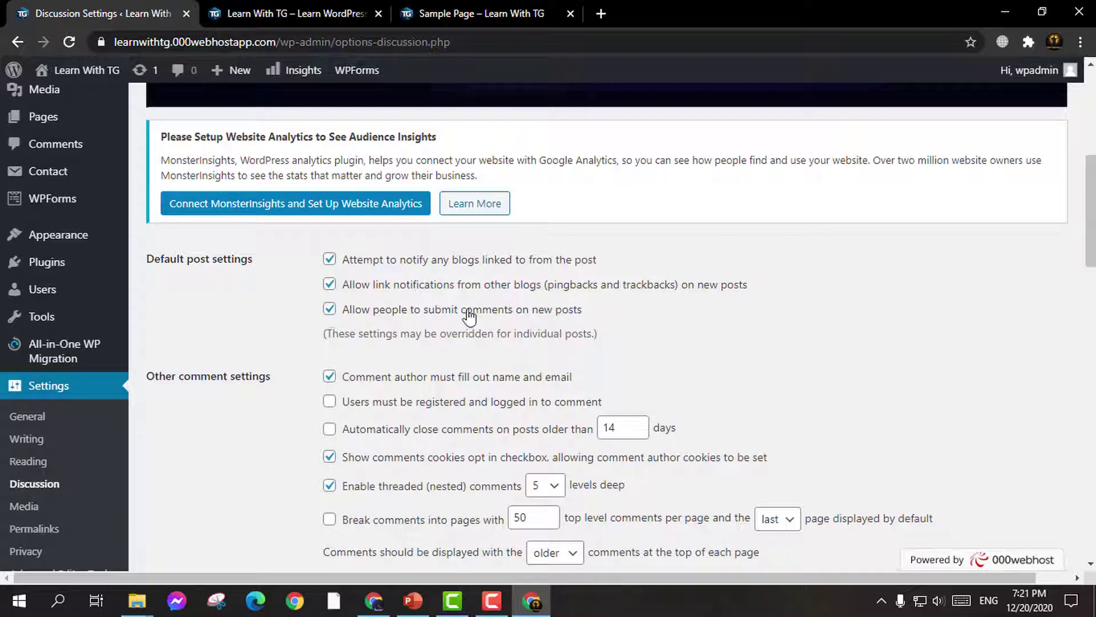
left_click(330, 309)
scroll(431, 403, "down", 1)
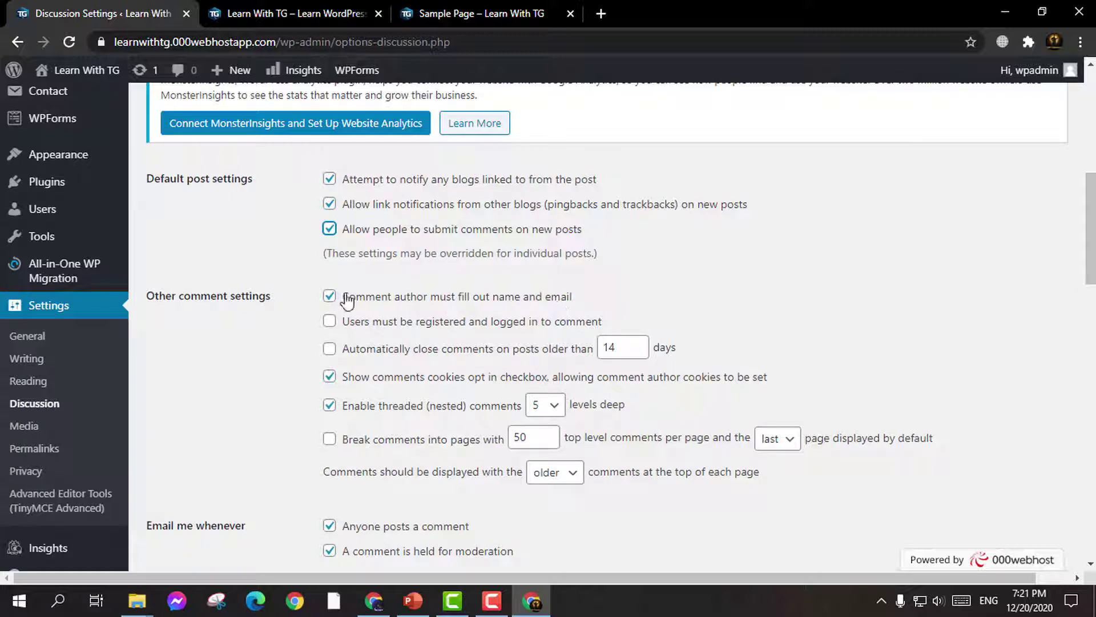
Step: Open the Hello world! post on the live site, examine its comment form, and return to the Discussion Settings
left_click(447, 4)
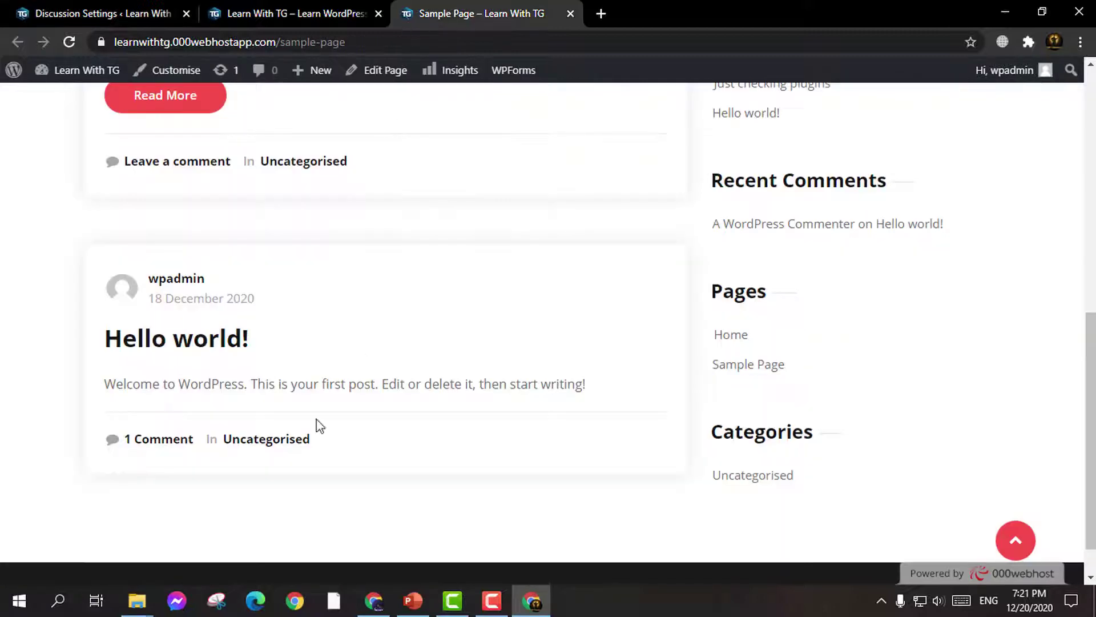
left_click(221, 338)
scroll(323, 339, "down", 2)
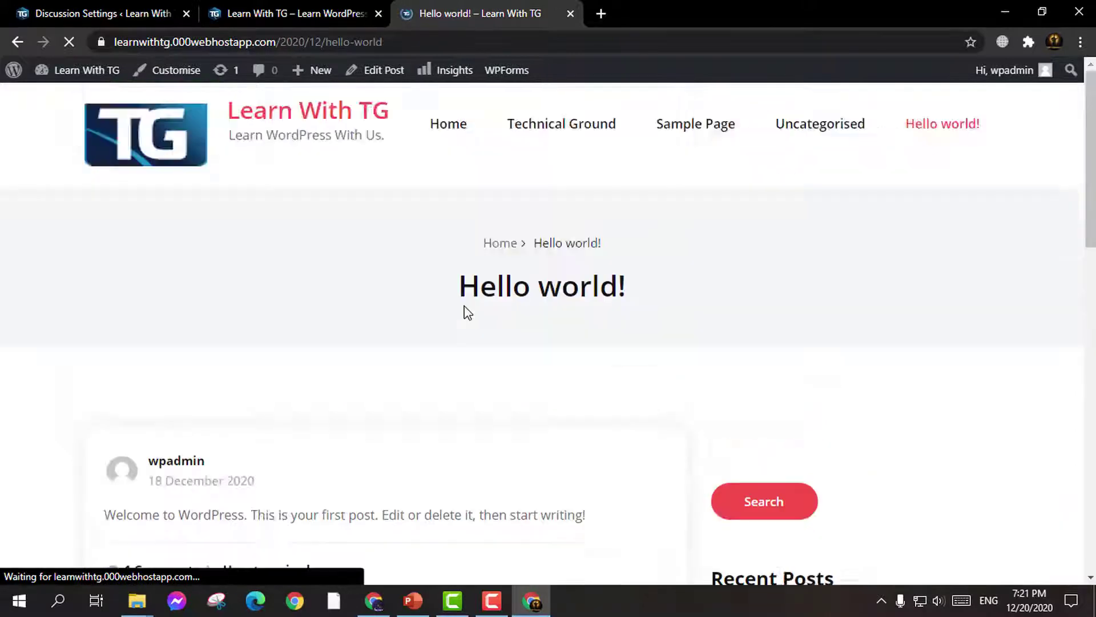
scroll(465, 310, "down", 8)
scroll(332, 346, "down", 7)
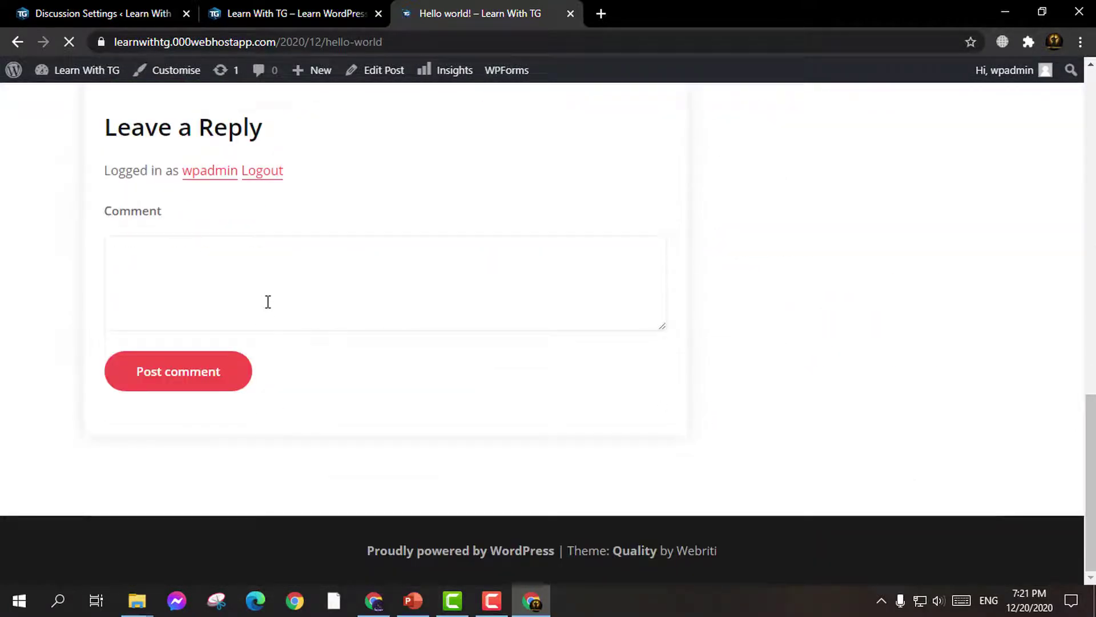
scroll(268, 302, "up", 1)
left_click(337, 334)
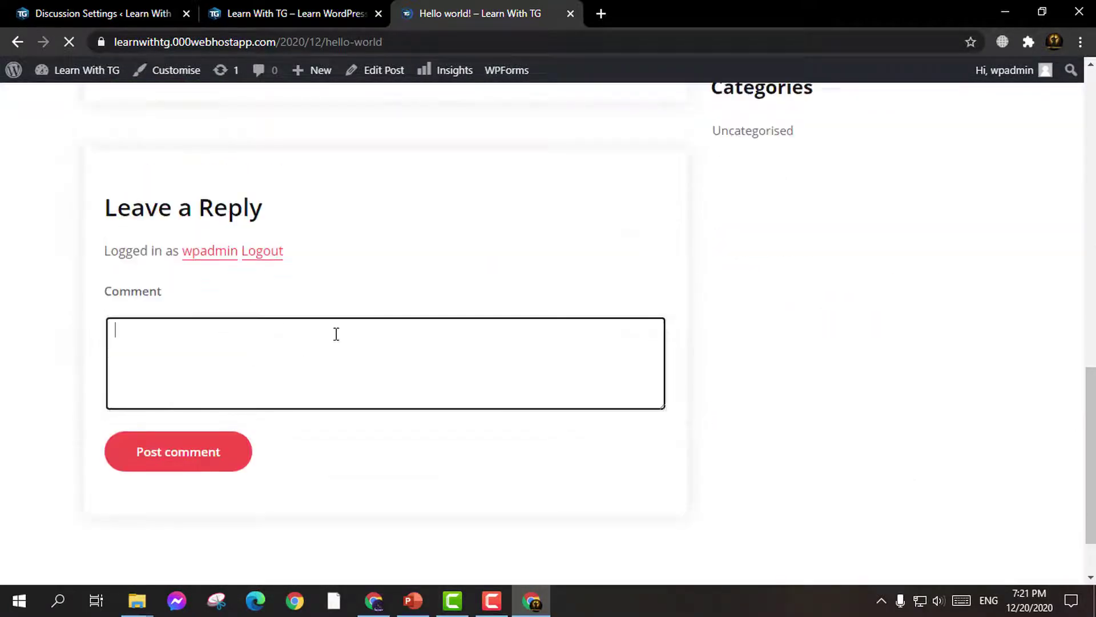
left_click(345, 5)
left_click(93, 10)
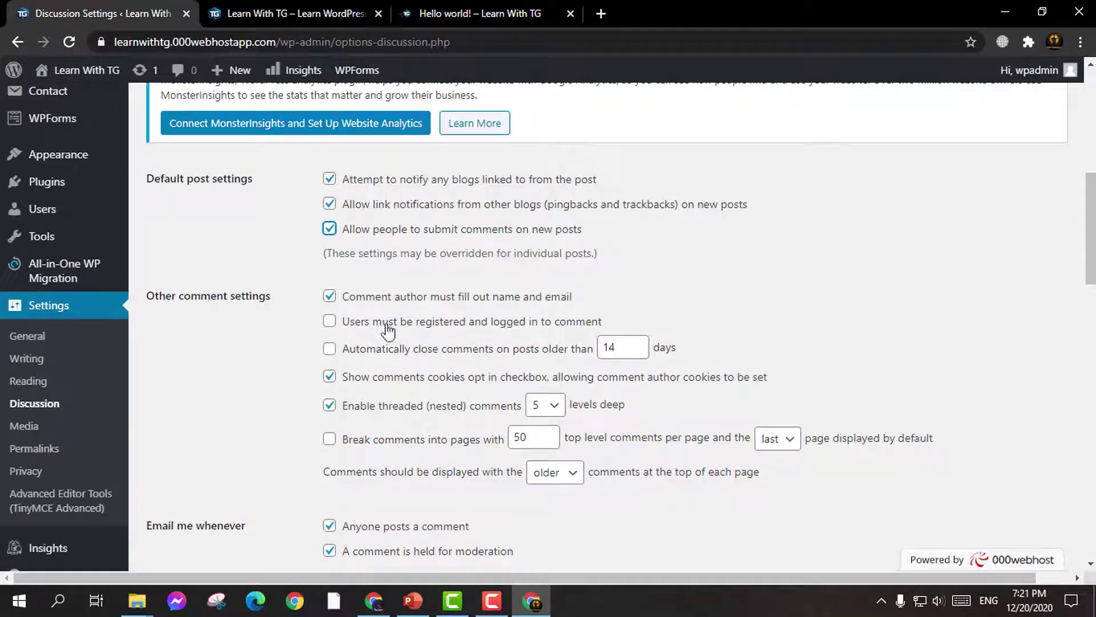
Step: Require users to be registered and logged in to comment, and review the comment moderation, disallowed comment keys and avatar options
left_click(333, 321)
scroll(409, 366, "down", 3)
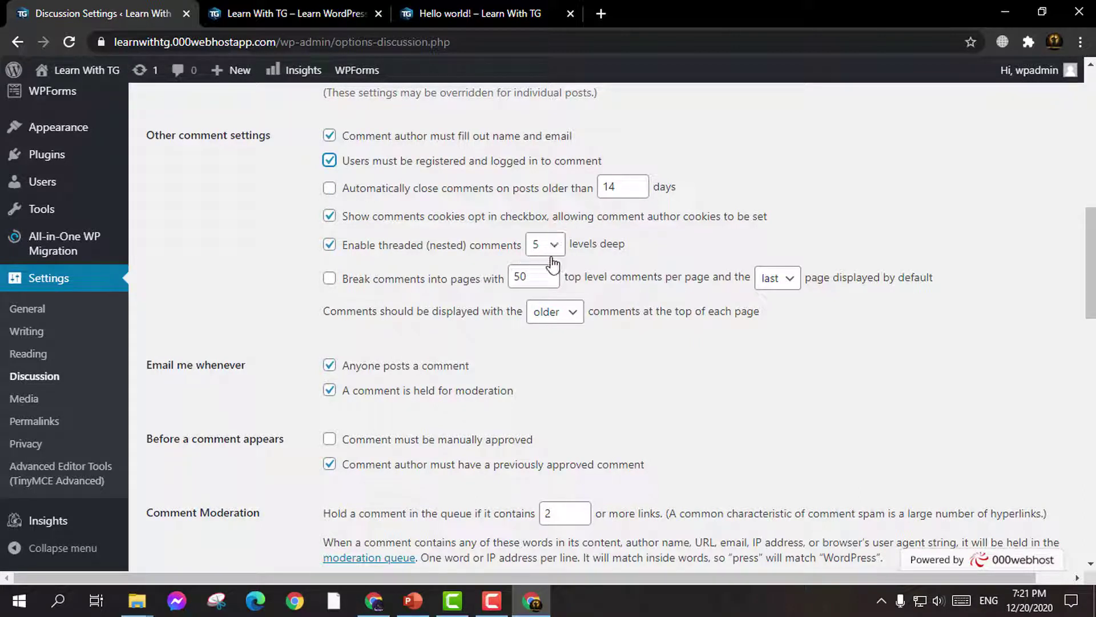
scroll(582, 258, "down", 3)
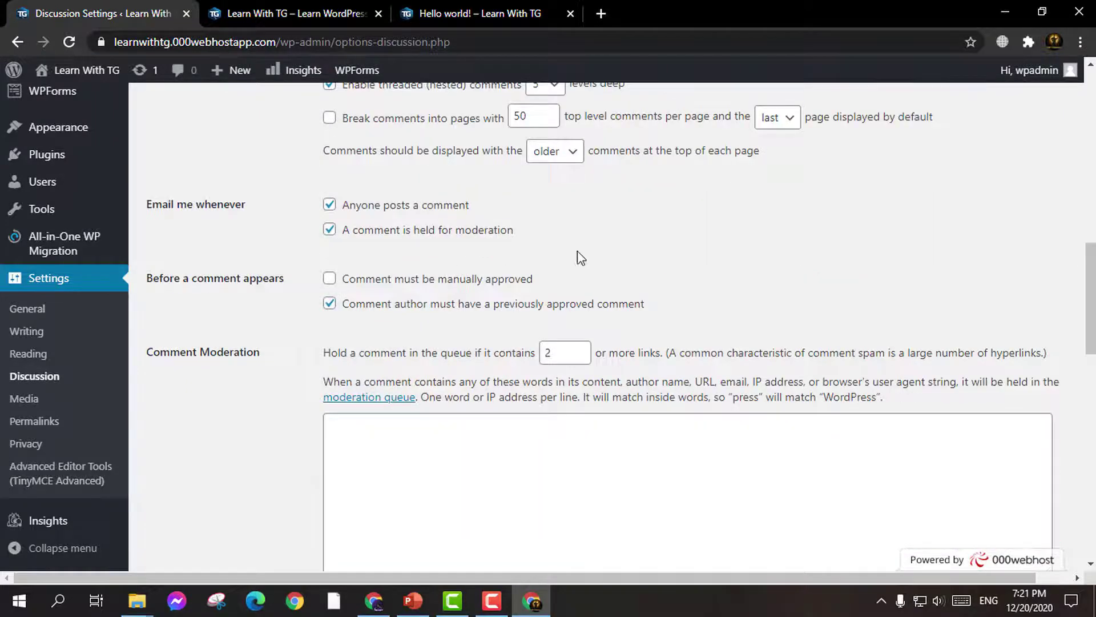
scroll(577, 252, "down", 10)
scroll(520, 313, "up", 3)
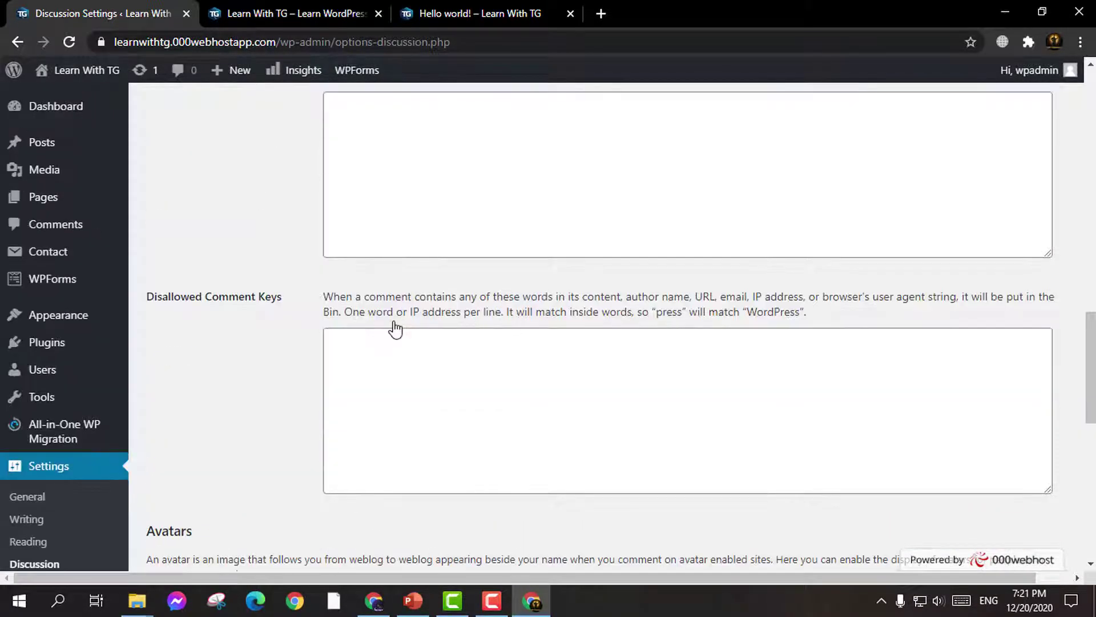
scroll(409, 325, "down", 1)
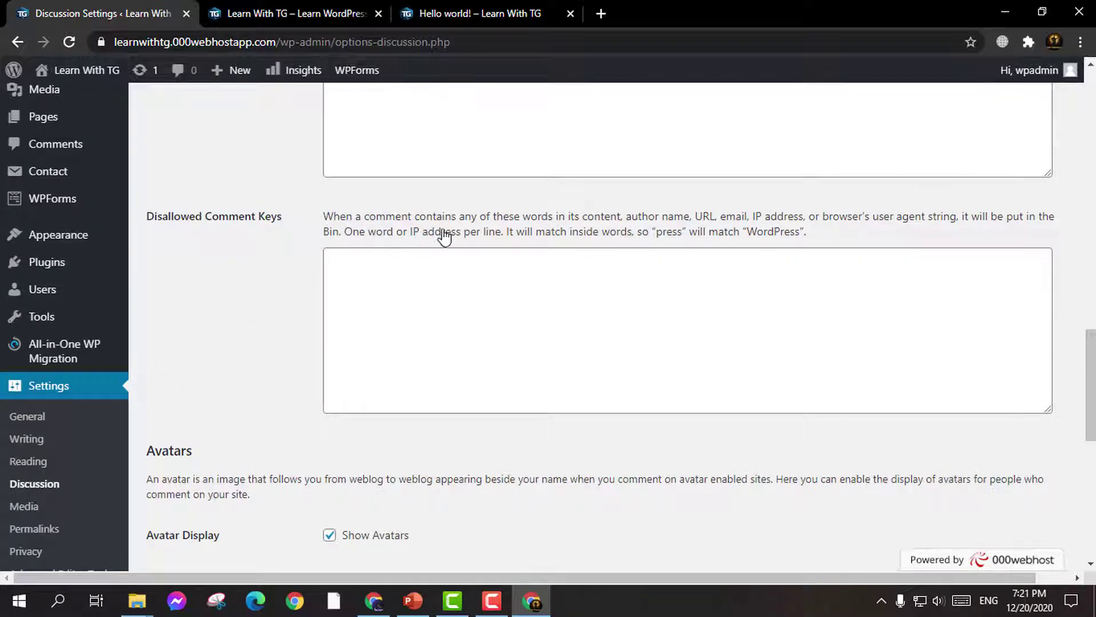
left_click(368, 268)
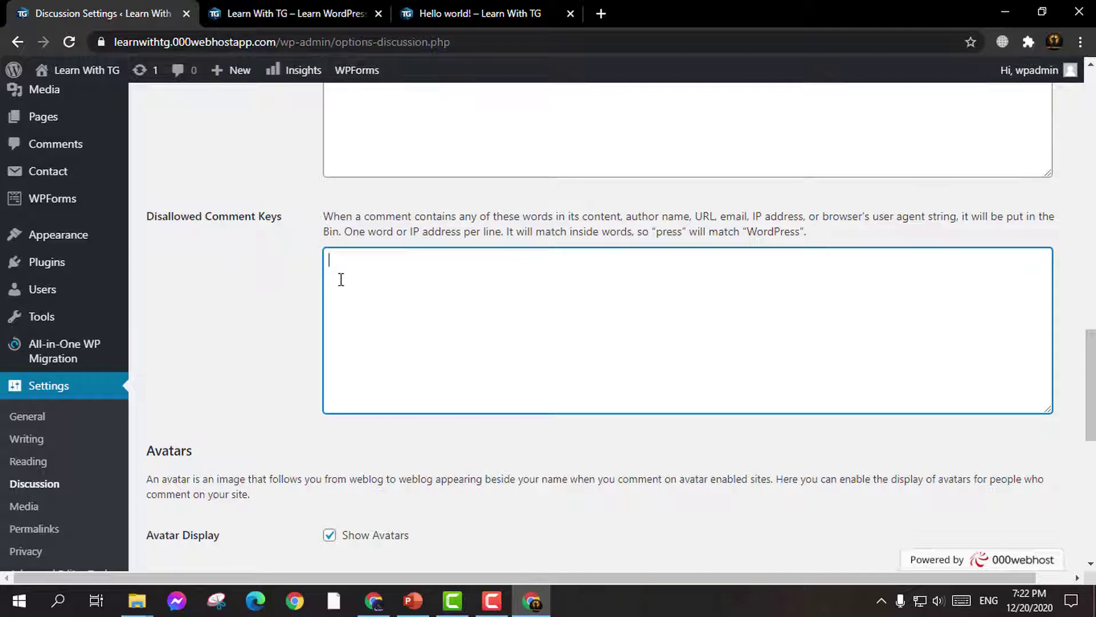
scroll(200, 270, "down", 1)
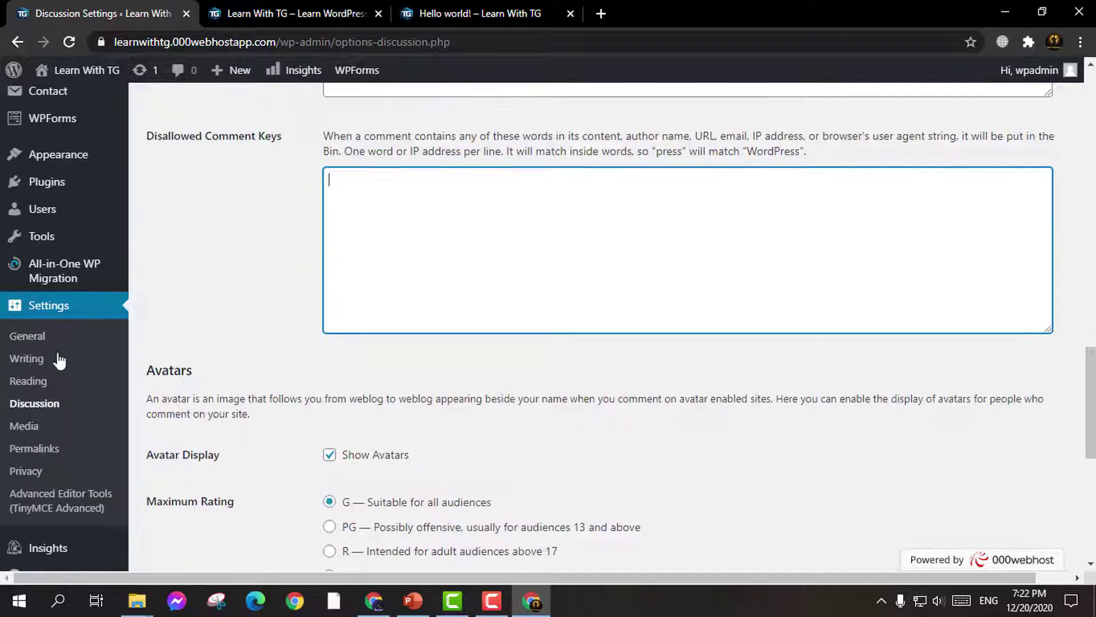
Step: Open the Media Settings and review the thumbnail, medium and large image sizes and the upload folder option
left_click(31, 431)
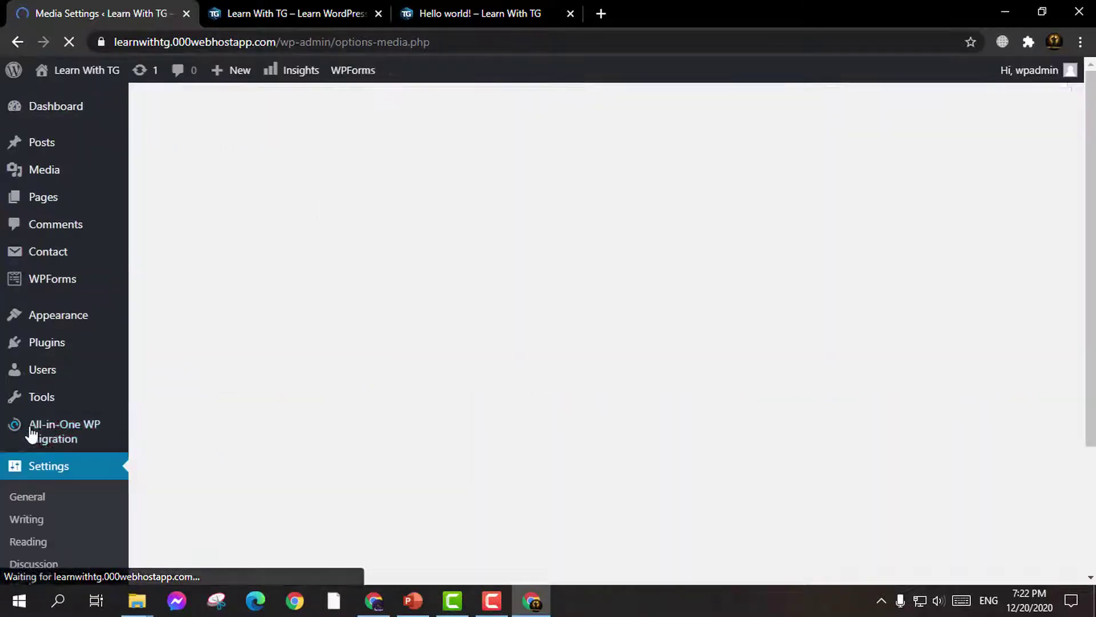
scroll(401, 381, "down", 4)
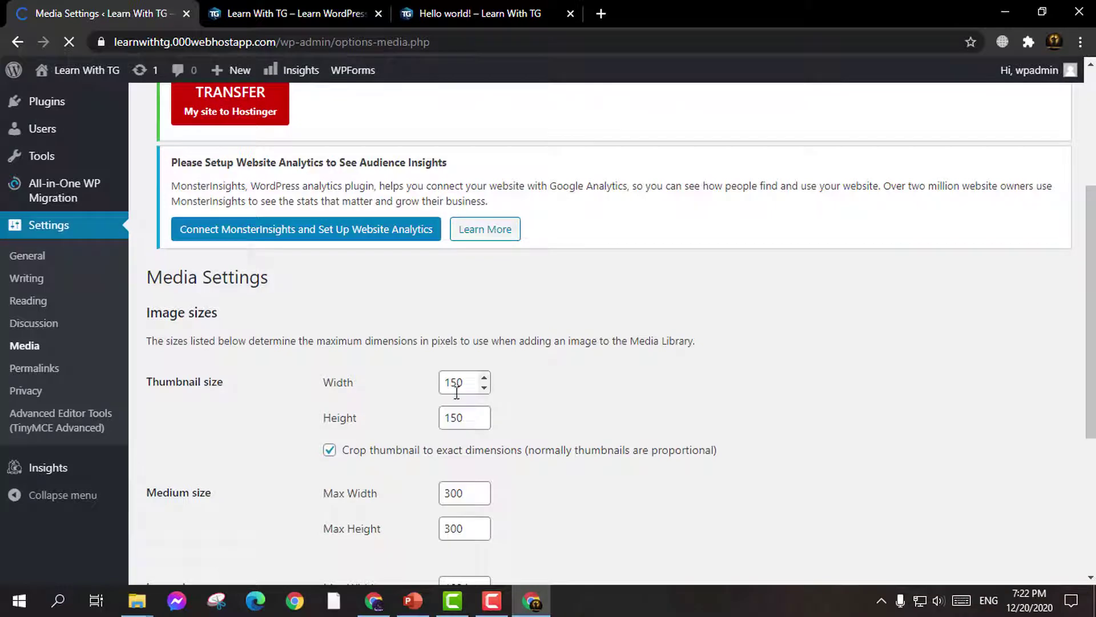
scroll(468, 454, "down", 3)
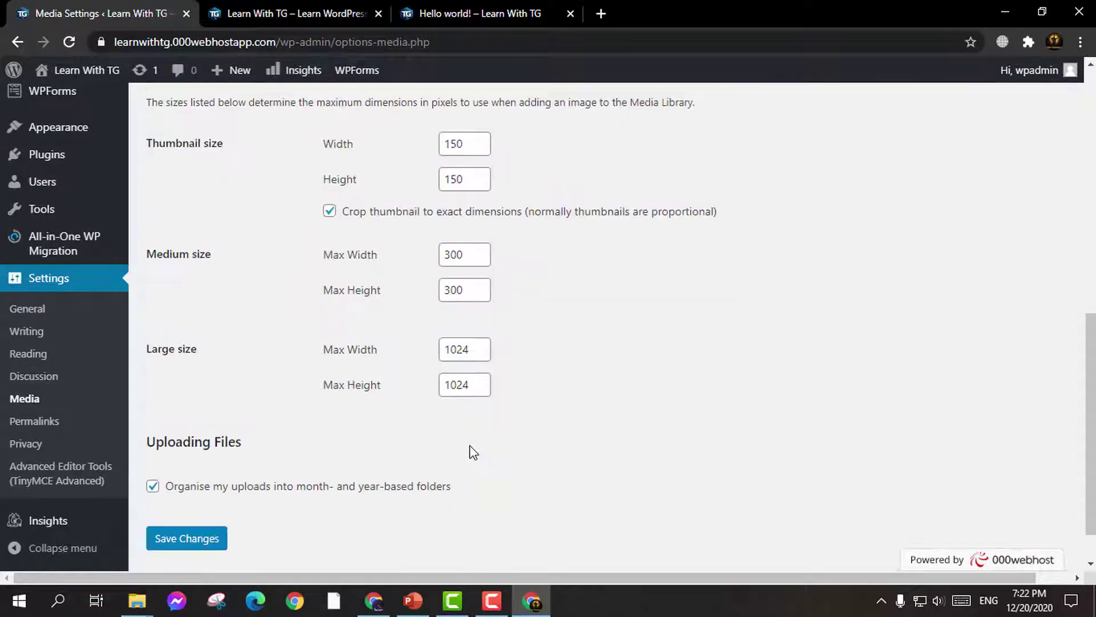
double_click(477, 349)
left_click(539, 359)
scroll(471, 370, "down", 1)
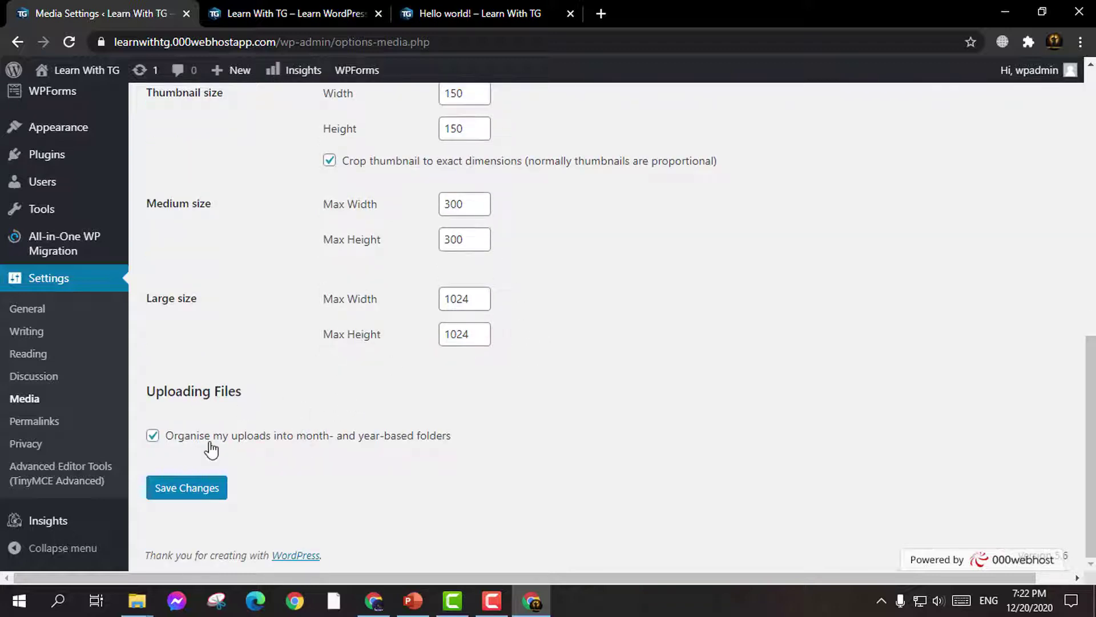
Step: Open the Permalink Settings, check the Hello world! post's live URL, and review the common and custom URL structures
left_click(36, 429)
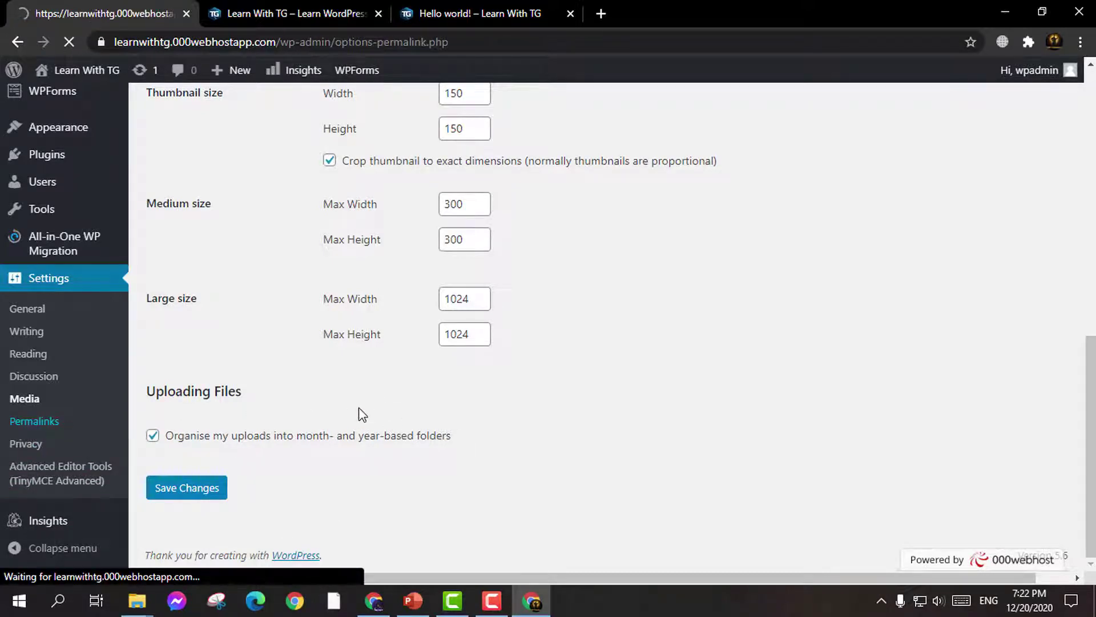
left_click(406, 16)
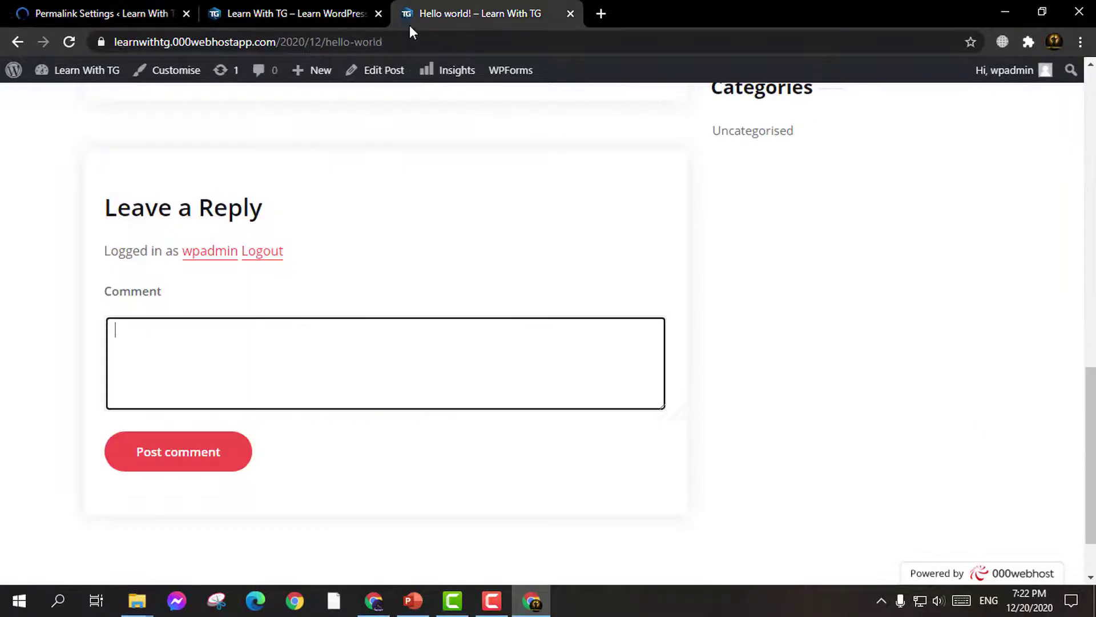
left_click(380, 42)
left_click(165, 12)
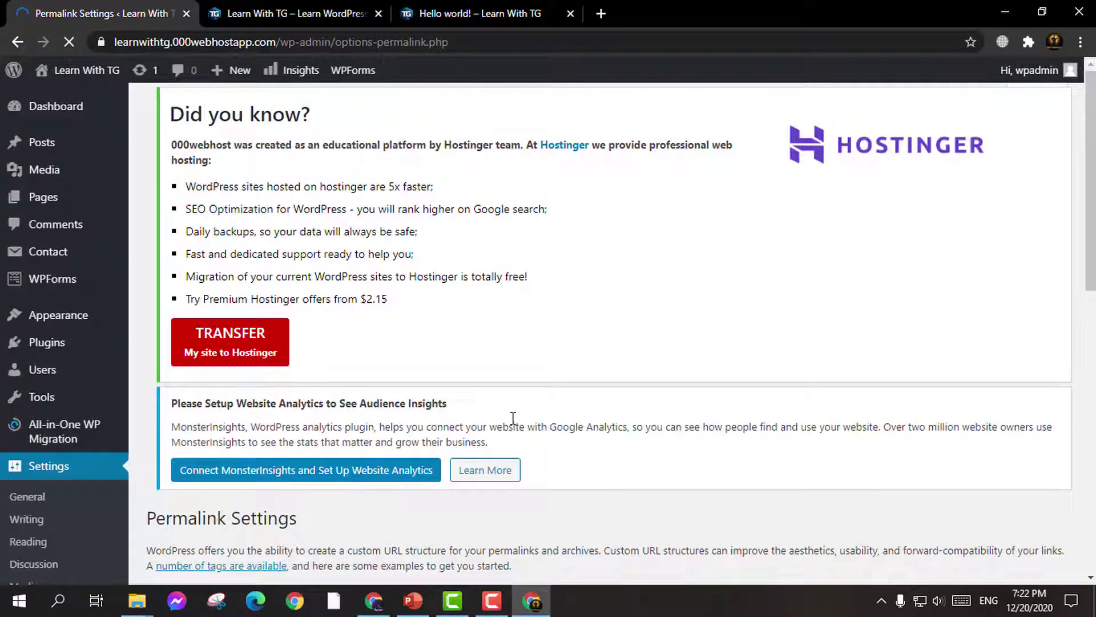
scroll(513, 418, "down", 7)
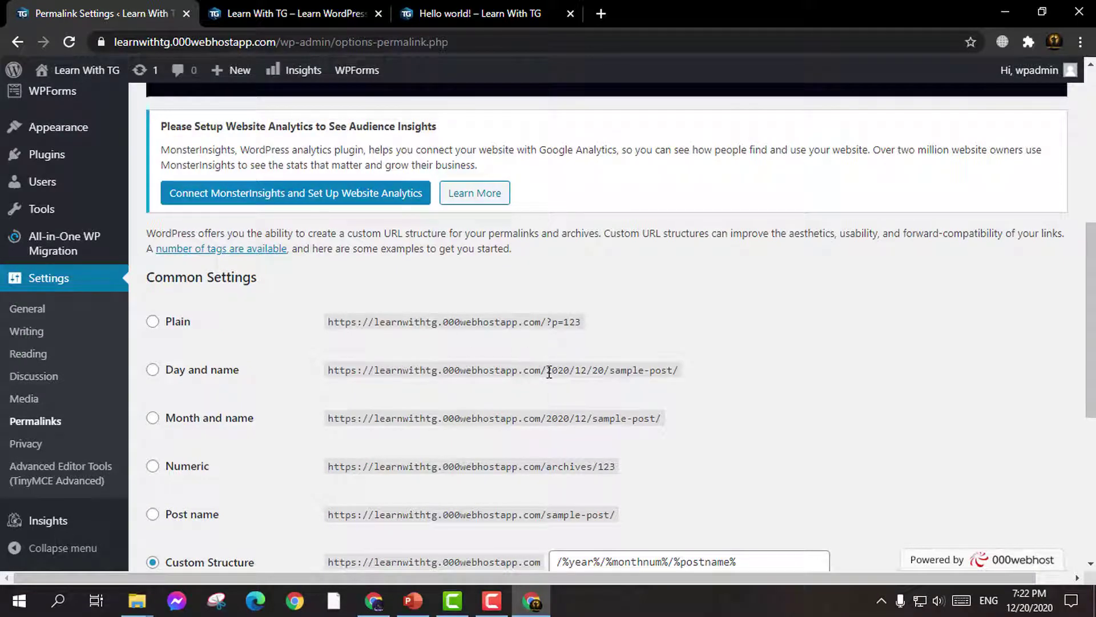
scroll(555, 365, "down", 3)
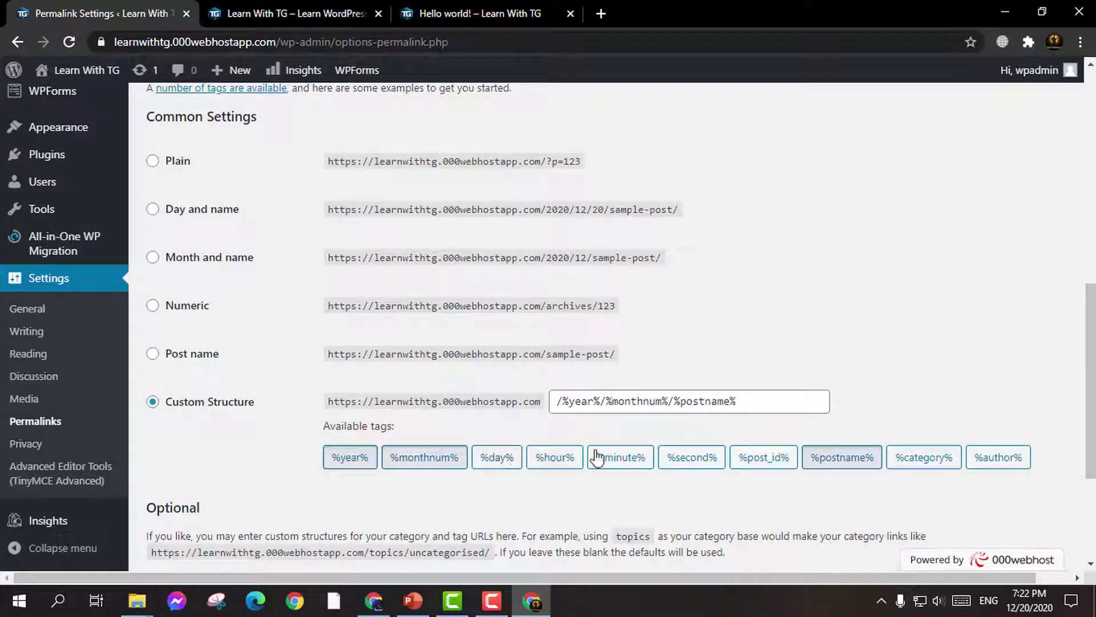
left_click_drag(325, 401, 513, 401)
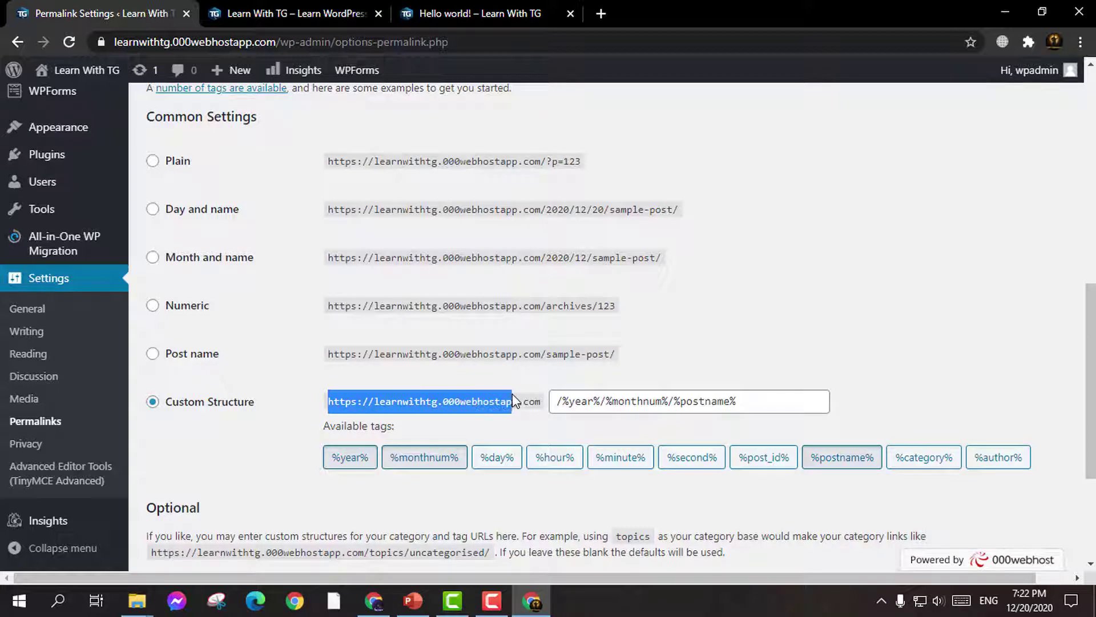
Step: Try the Day and name permalink structure, switch to Month and name, and compare their example URLs
left_click(154, 212)
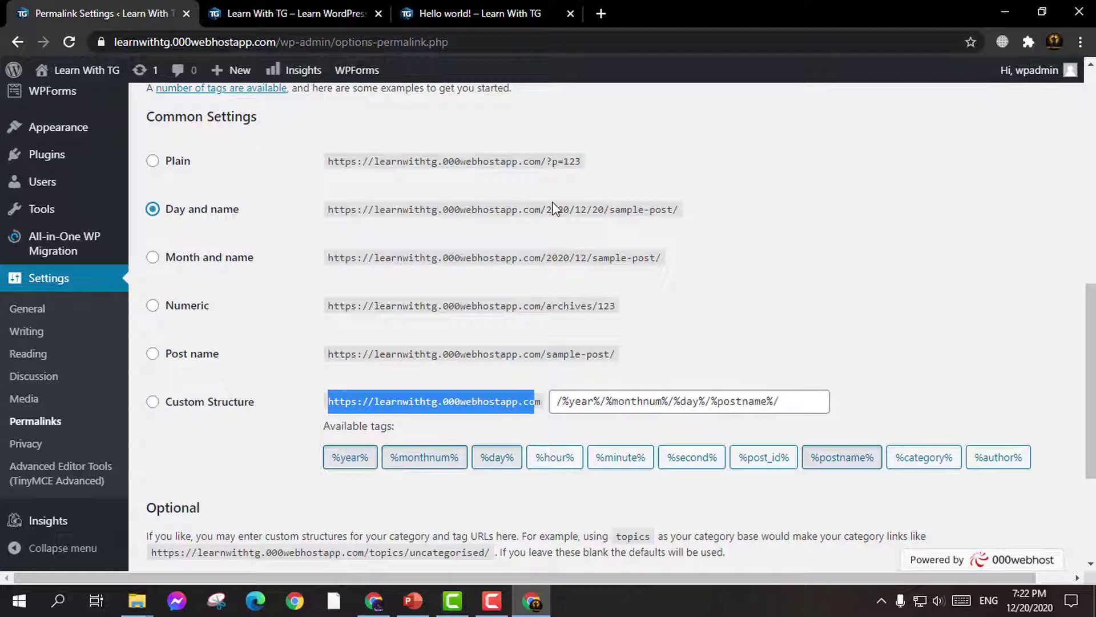
left_click_drag(546, 210, 625, 213)
left_click_drag(541, 258, 604, 257)
left_click(173, 263)
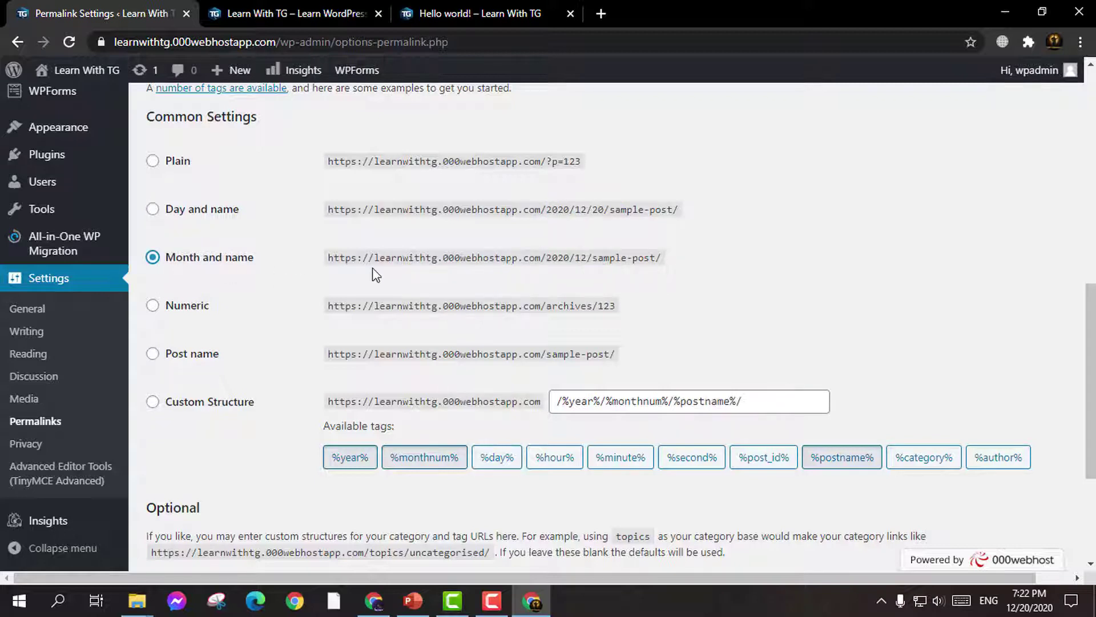
left_click_drag(373, 263, 643, 276)
left_click(643, 276)
Step: Switch to a custom permalink structure, insert the %minute% tag into it, and review the optional category and tag base fields
left_click(577, 402)
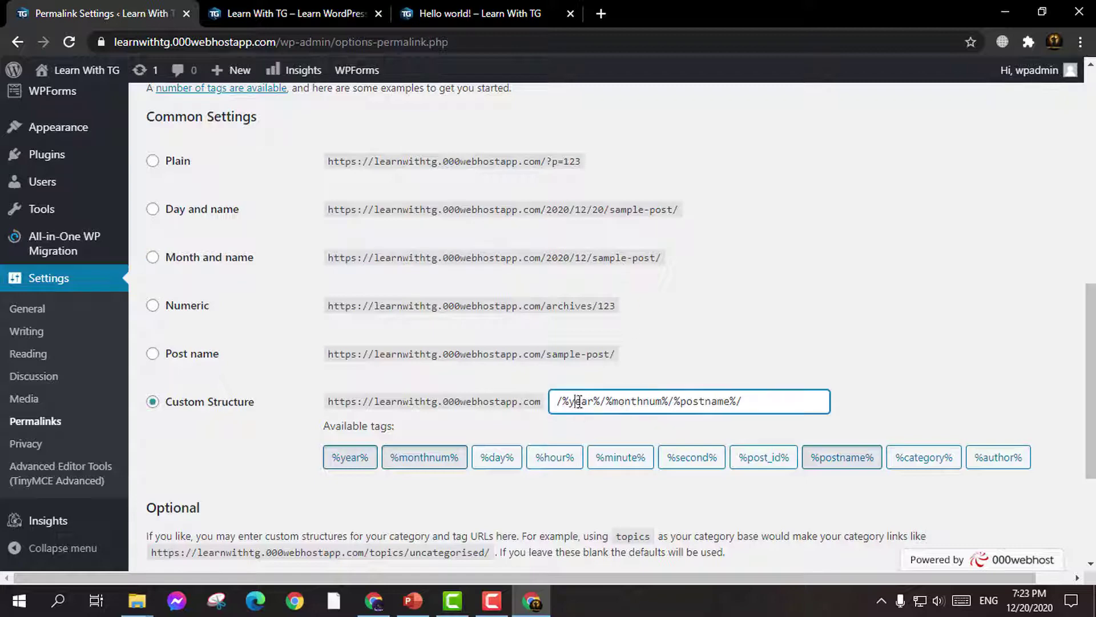
left_click(704, 402)
left_click(620, 457)
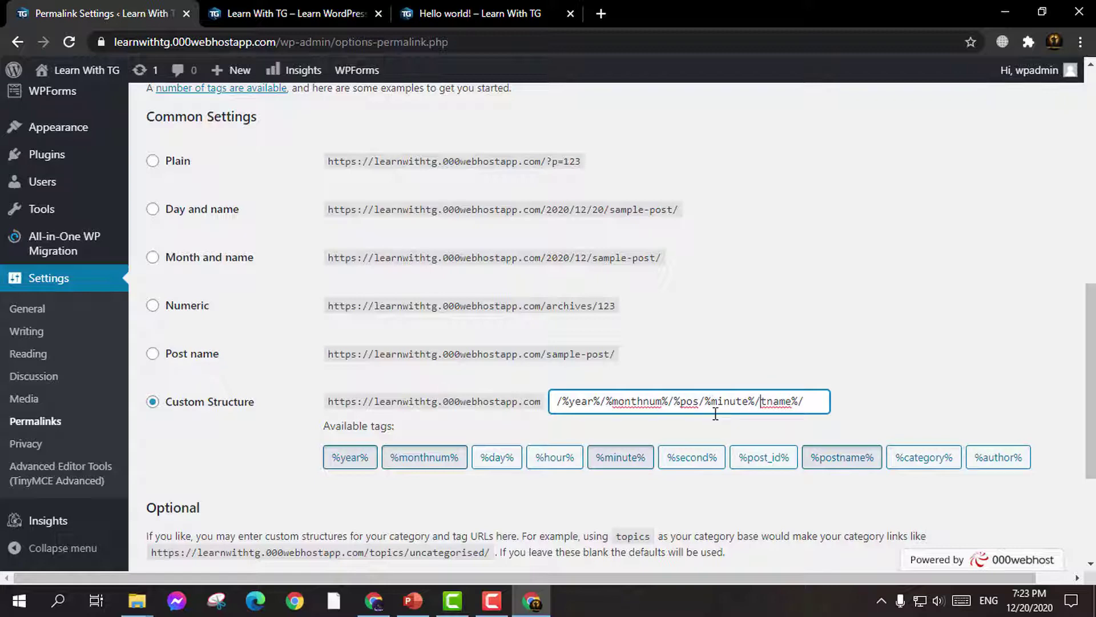
scroll(686, 399, "down", 1)
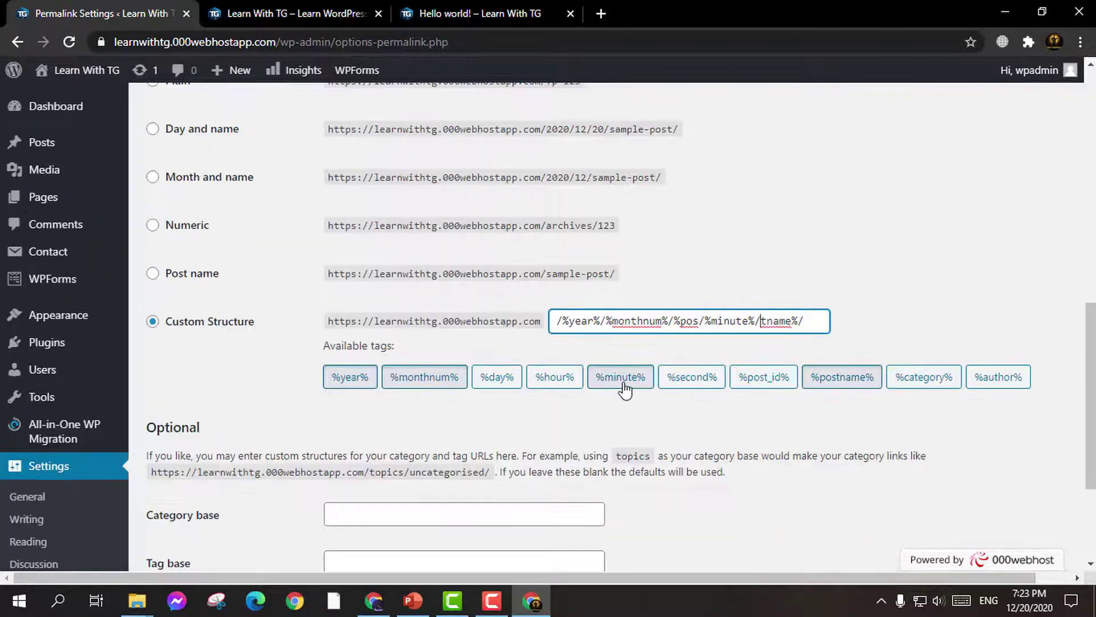
scroll(350, 346, "down", 2)
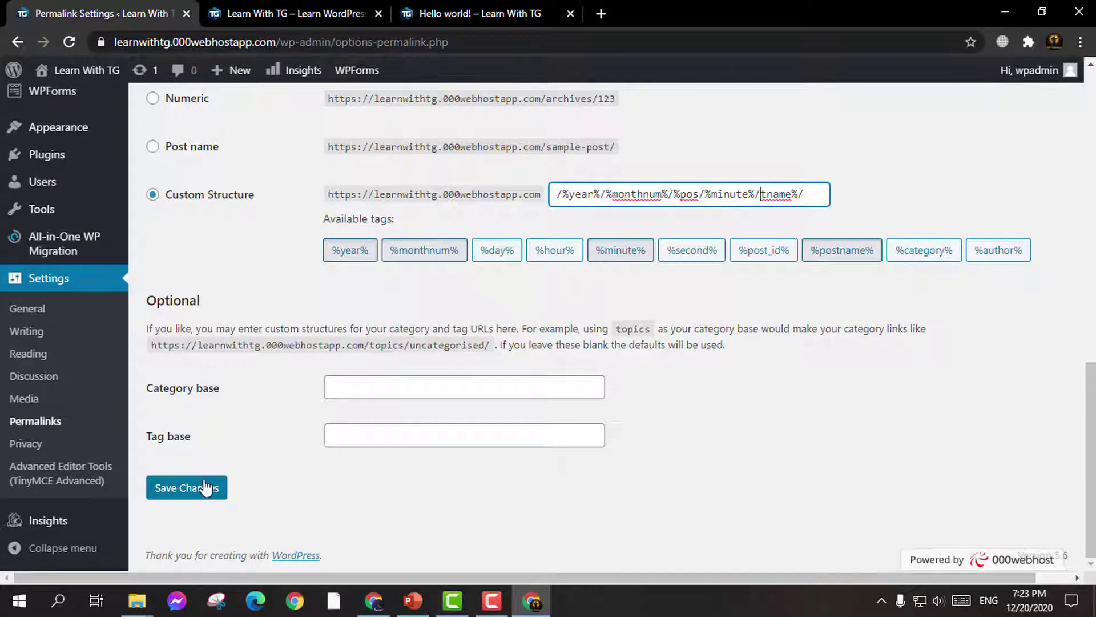
left_click(409, 382)
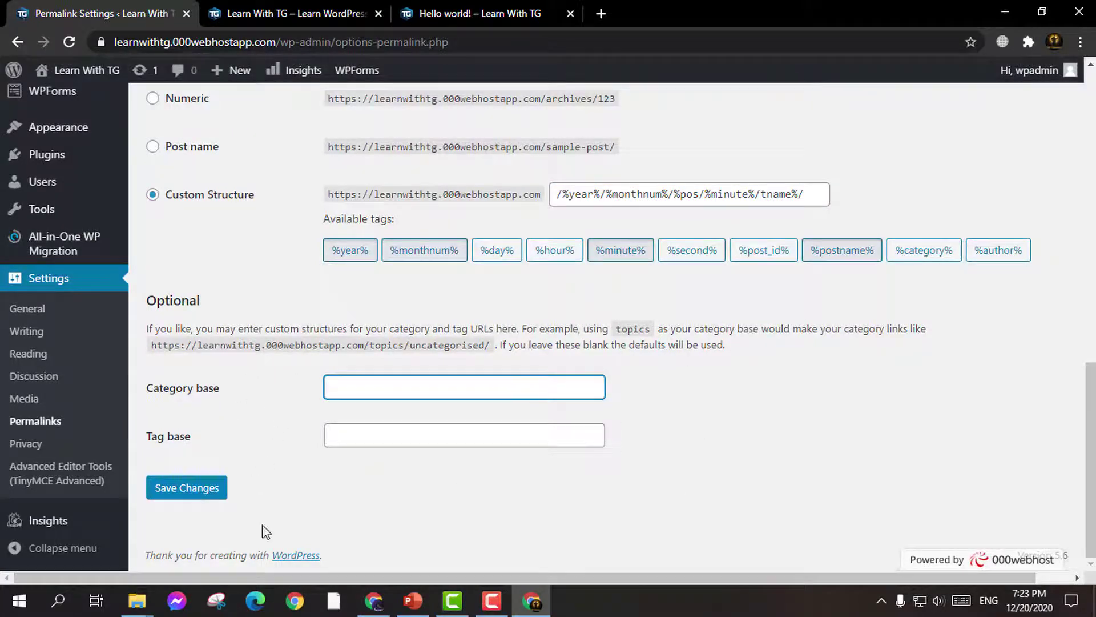
scroll(677, 323, "up", 8)
scroll(517, 283, "down", 3)
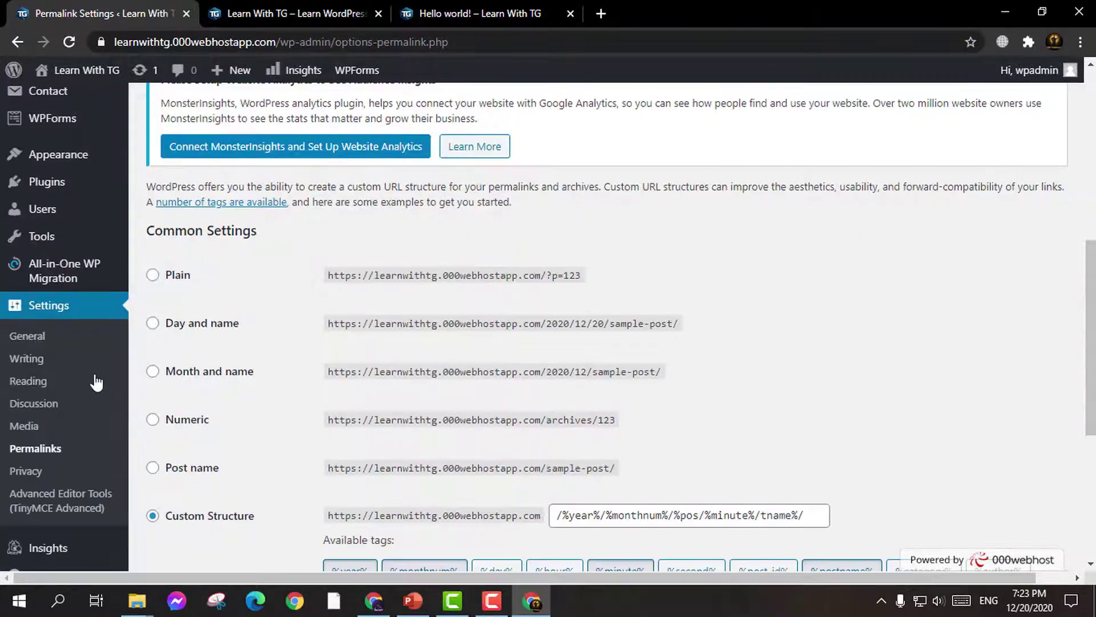
Step: Open the Privacy Settings and set Privacy Policy as the site's privacy policy page
left_click(34, 472)
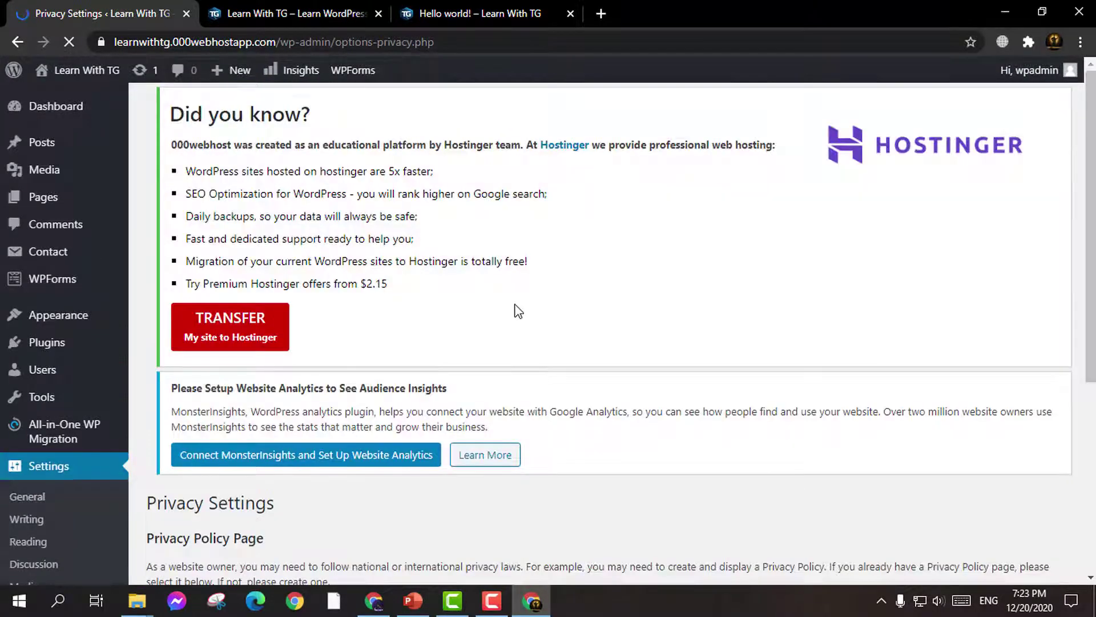
scroll(224, 381, "down", 3)
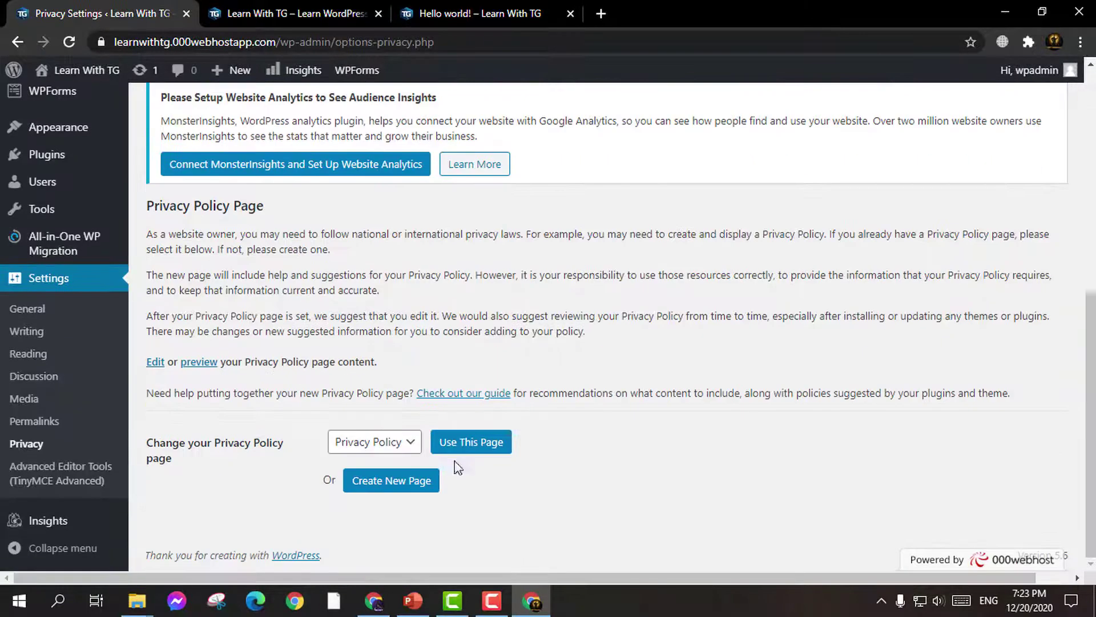
left_click(400, 441)
left_click(463, 445)
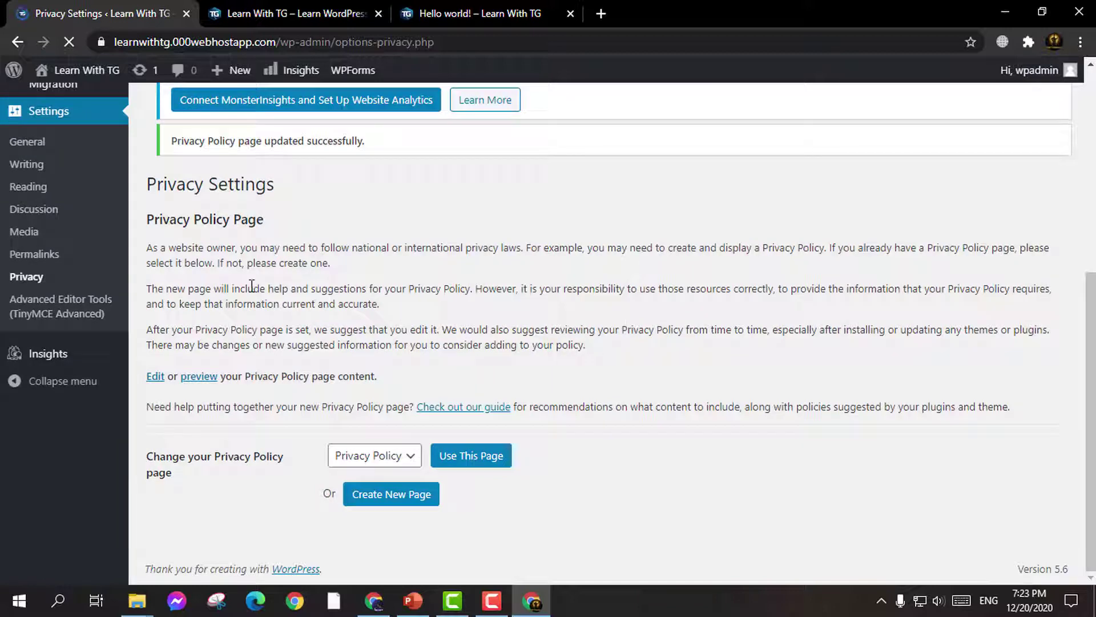
Step: Preview the Privacy Policy page in a new tab and read through its sections, from Who we are to Additional information
right_click(209, 375)
left_click(257, 384)
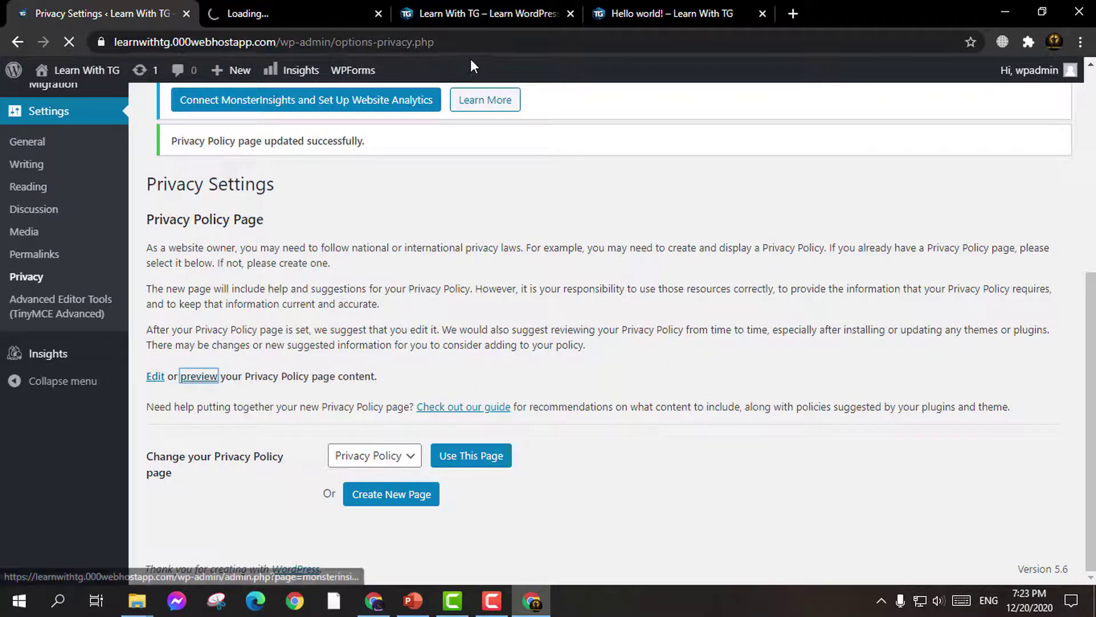
left_click(254, 11)
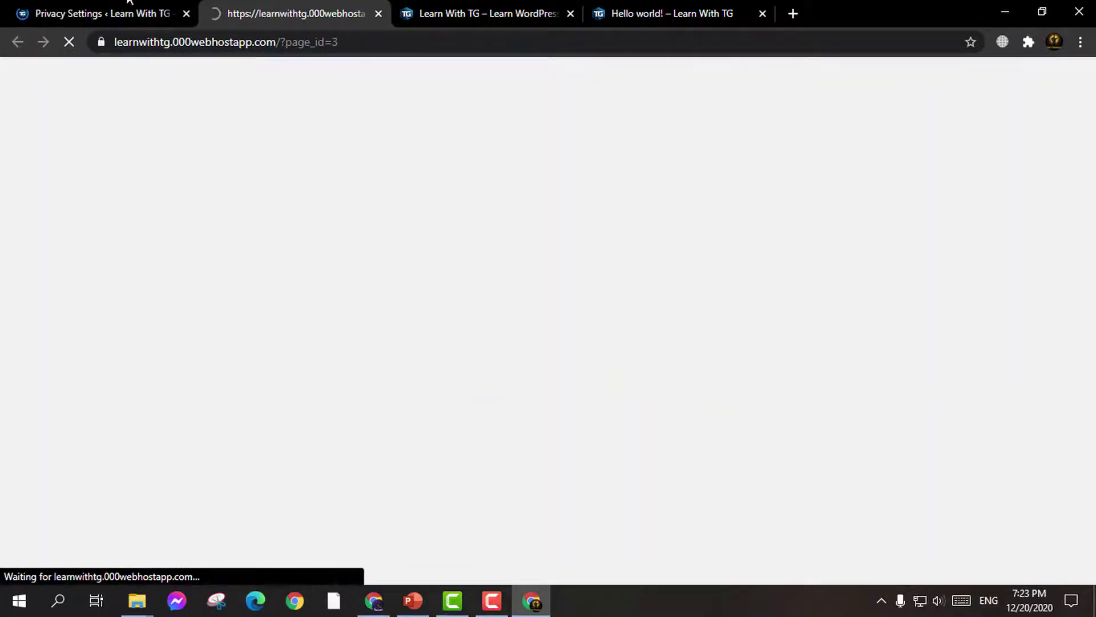
scroll(274, 195, "down", 12)
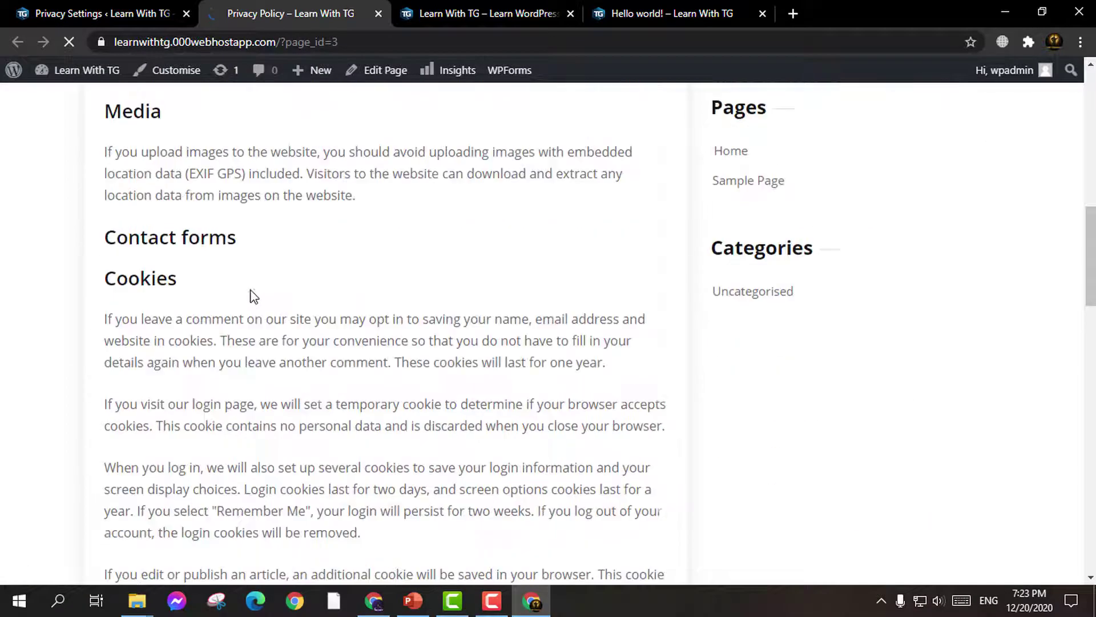
scroll(274, 220, "down", 15)
scroll(250, 216, "up", 8)
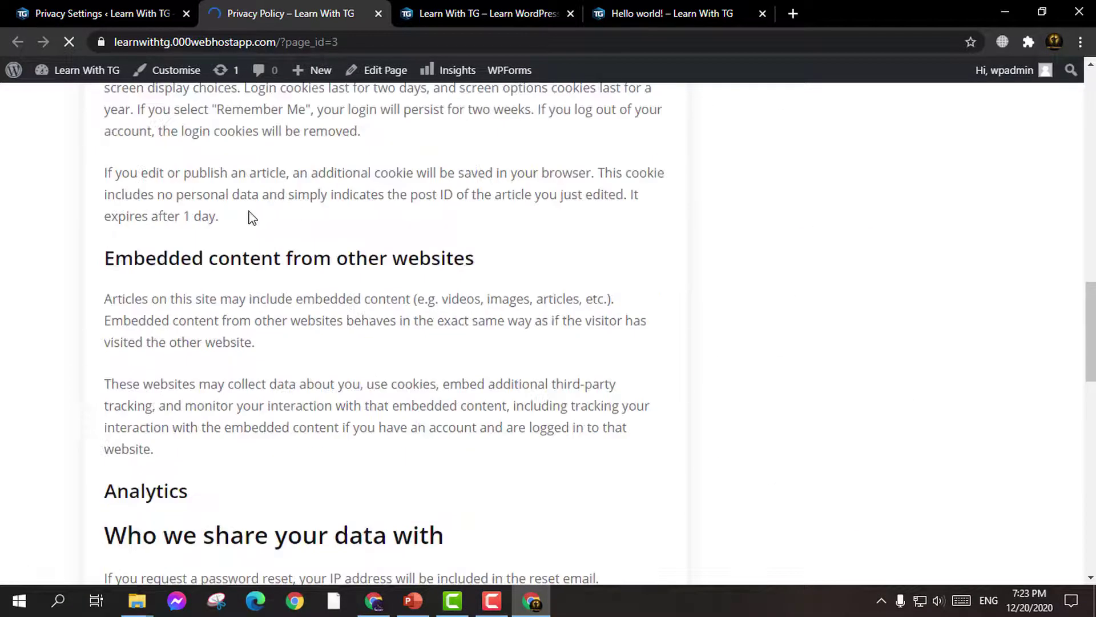
scroll(228, 226, "down", 10)
scroll(303, 244, "down", 7)
scroll(309, 251, "up", 12)
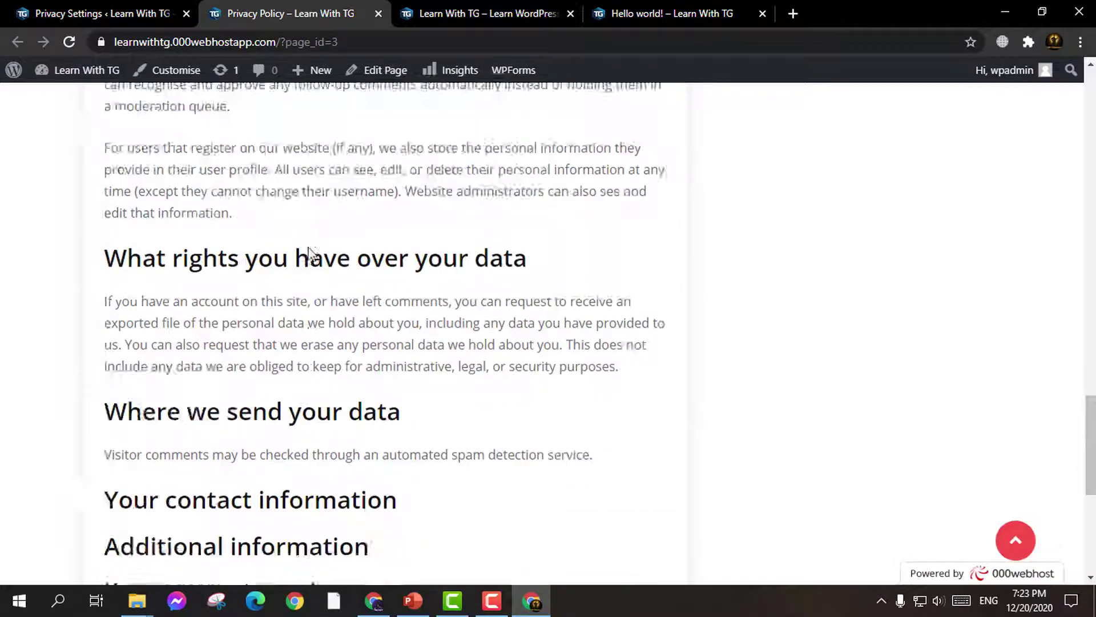
scroll(1073, 274, "up", 3)
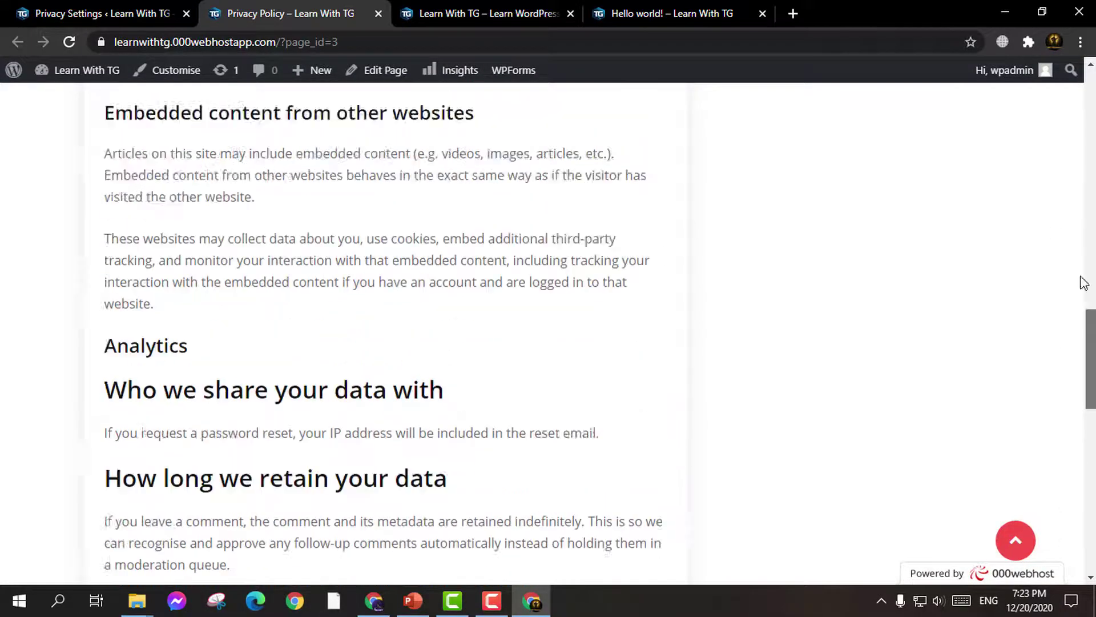
left_click_drag(1089, 319, 1092, 106)
scroll(342, 366, "down", 4)
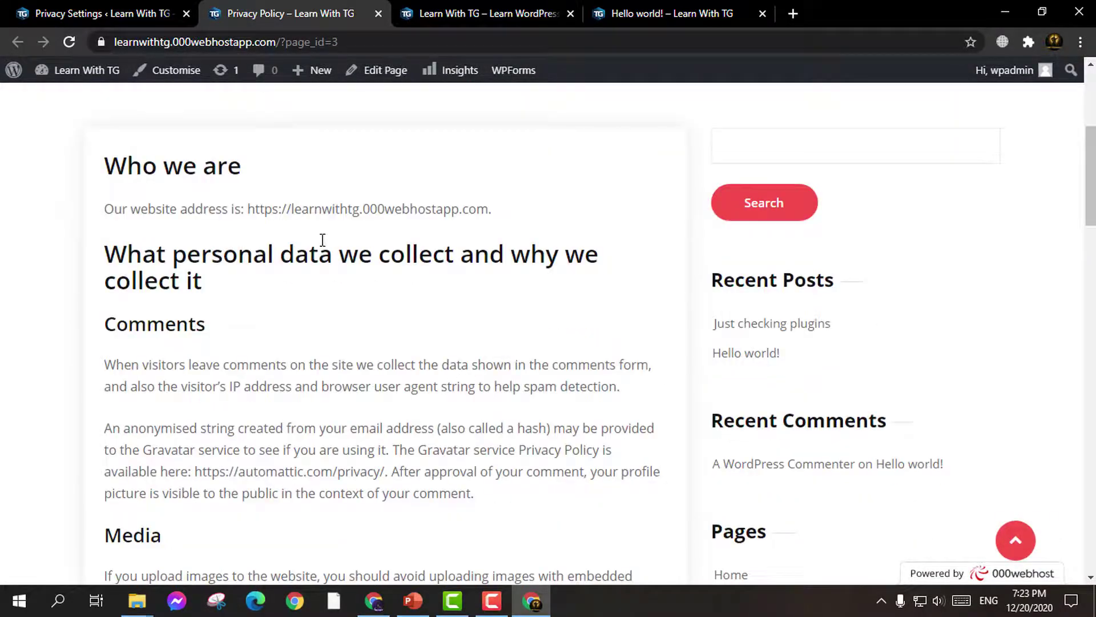
Step: Return to the Privacy Settings, open the Available Tools page and look at the Categories and Tags Converter entry
left_click(101, 5)
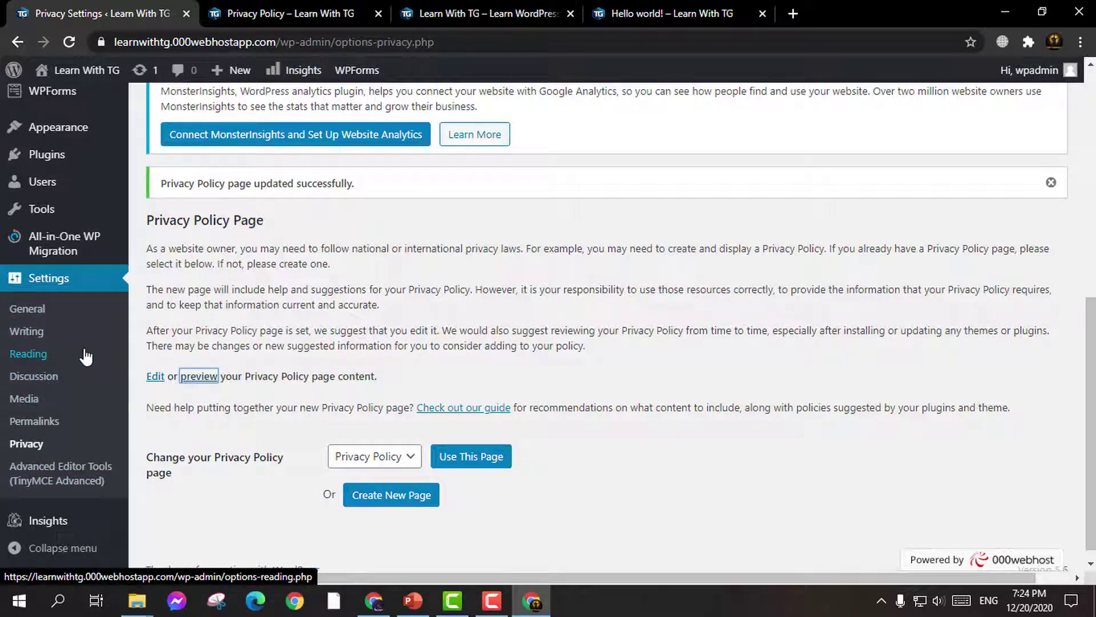
scroll(109, 400, "down", 1)
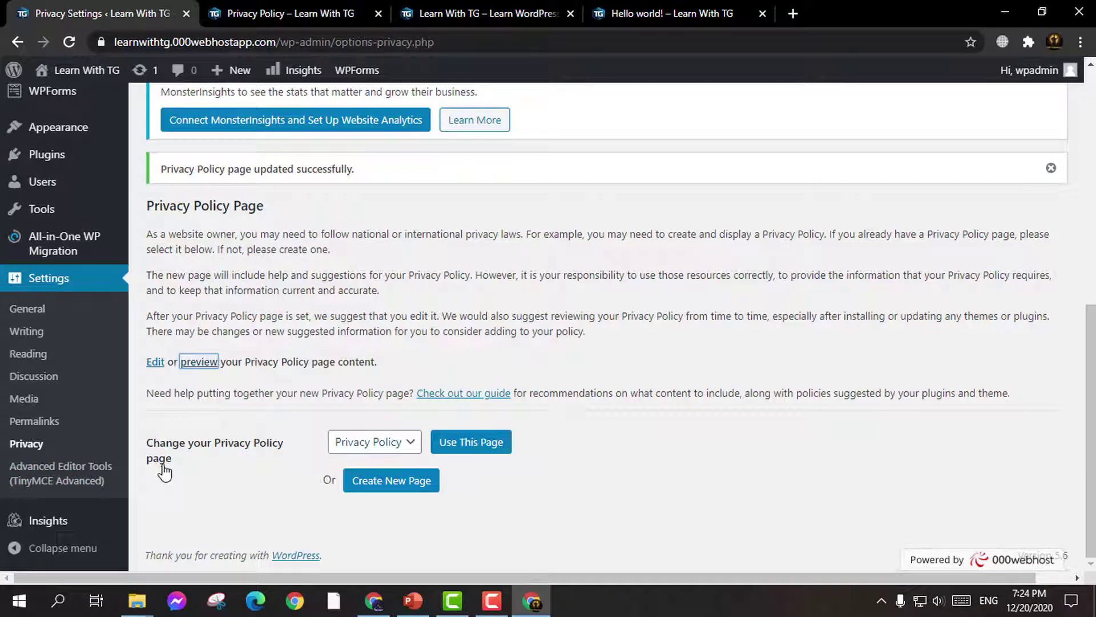
left_click(58, 212)
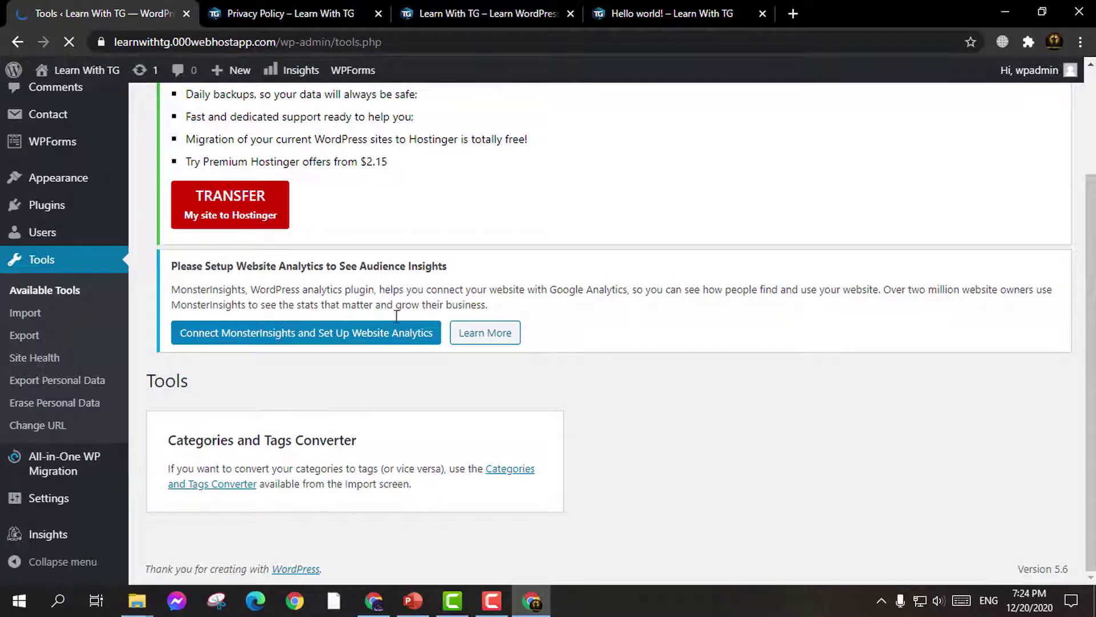
left_click_drag(212, 439, 379, 442)
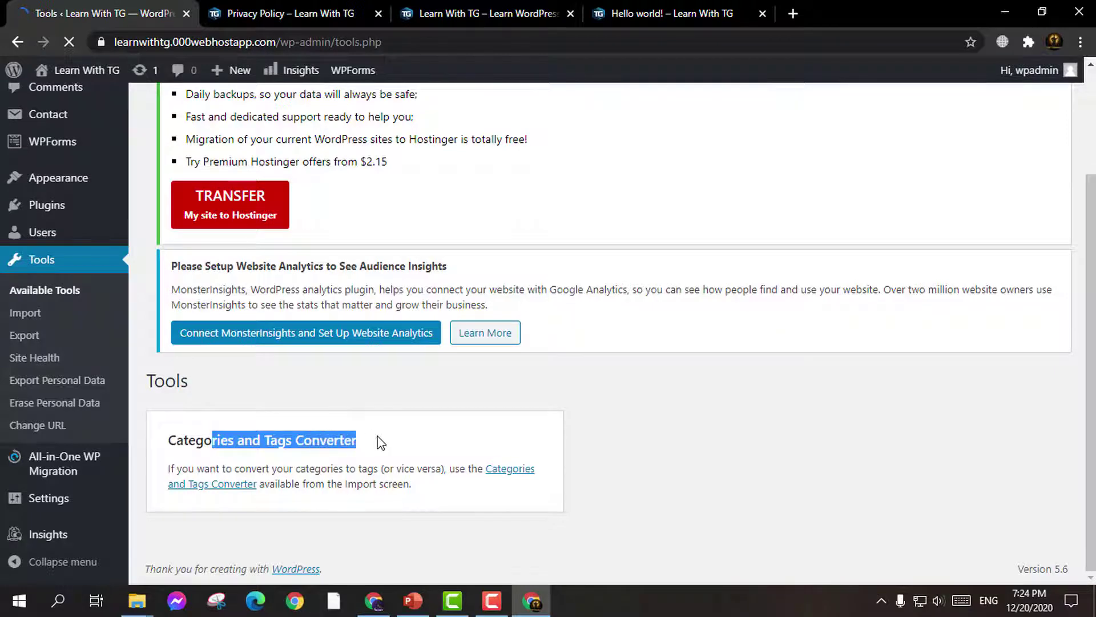
left_click(381, 442)
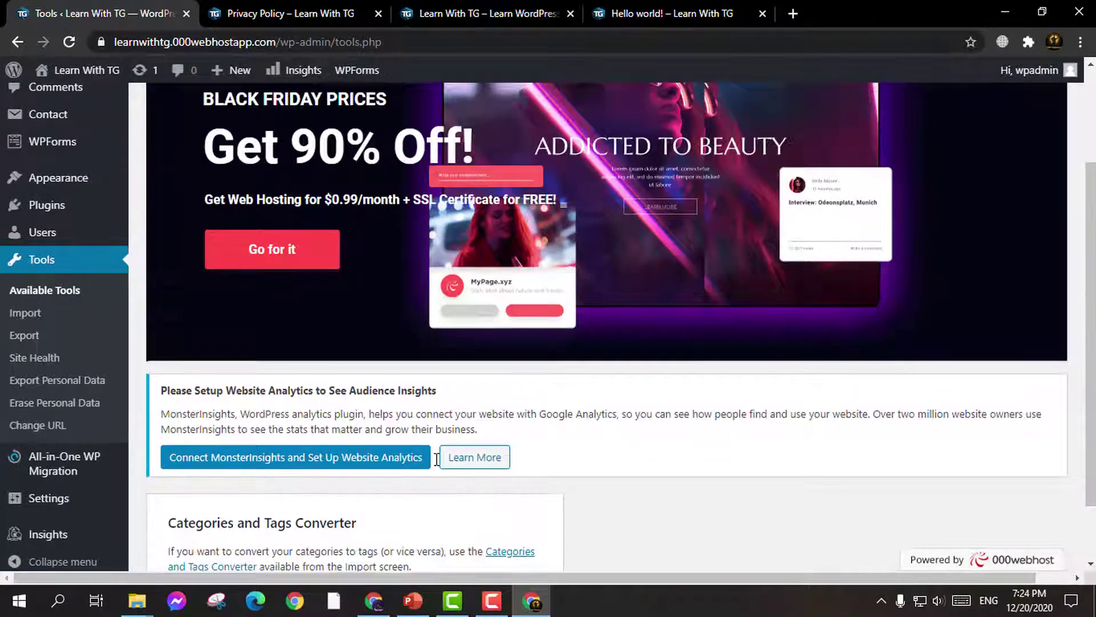
Step: Dismiss the Black Friday hosting banner on the Tools page and read the Categories and Tags Converter description
scroll(1066, 220, "up", 4)
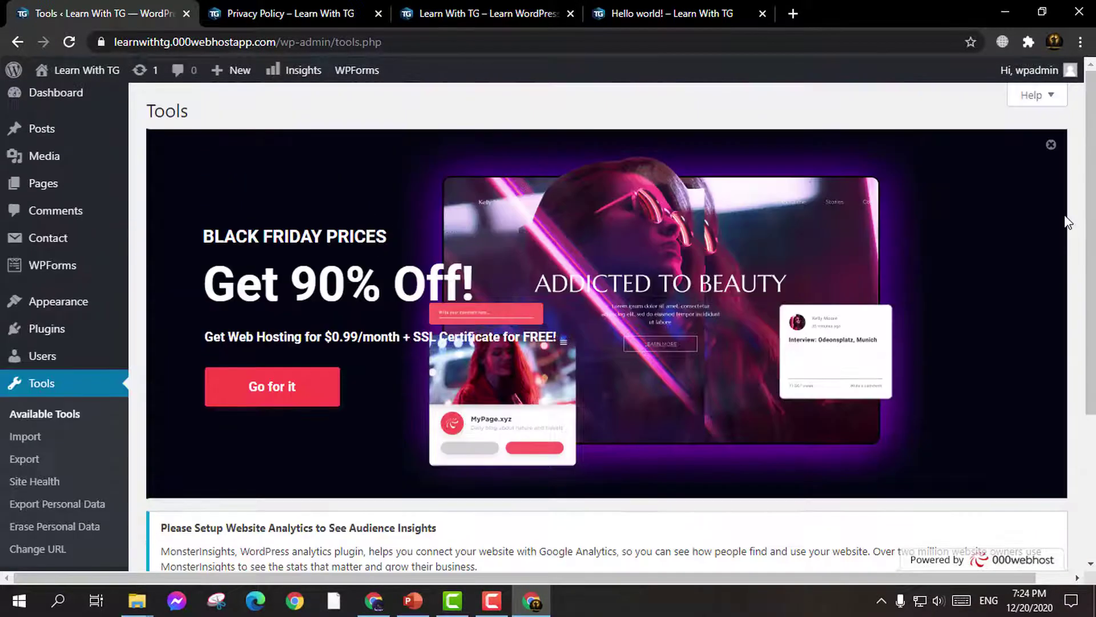
left_click(1052, 145)
scroll(389, 252, "down", 2)
scroll(354, 306, "up", 3)
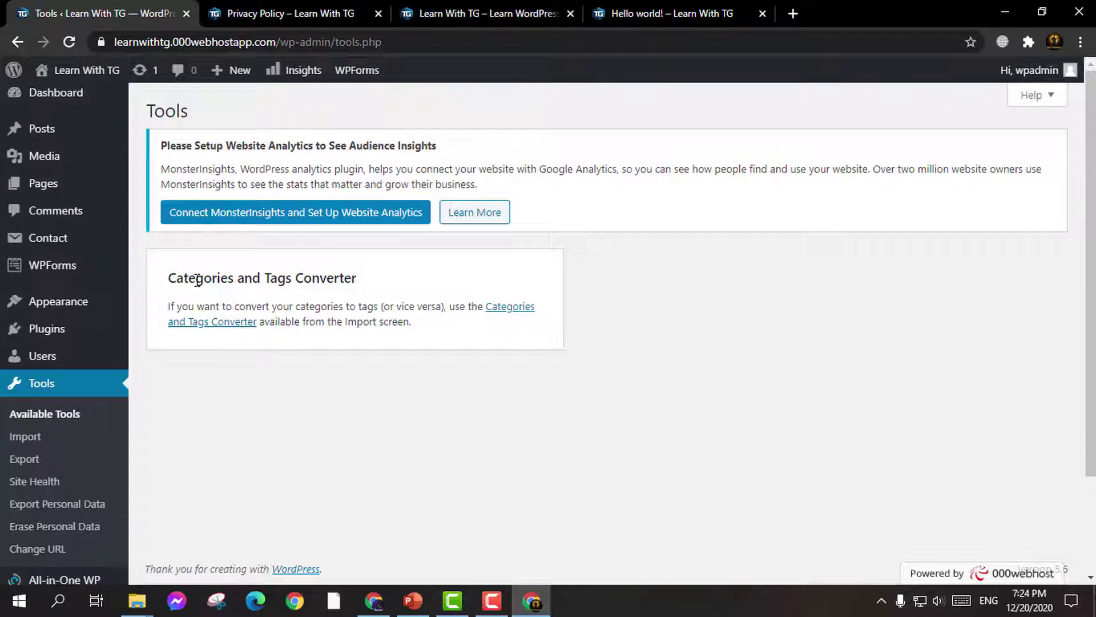
left_click_drag(210, 279, 411, 279)
left_click(387, 284)
scroll(175, 343, "down", 2)
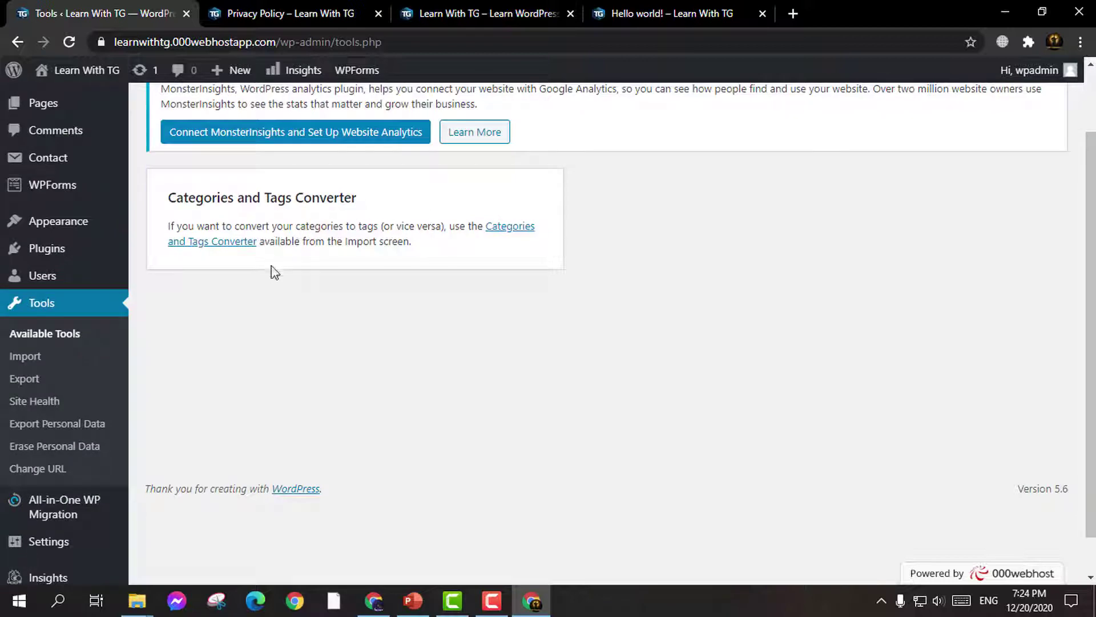
scroll(309, 279, "up", 2)
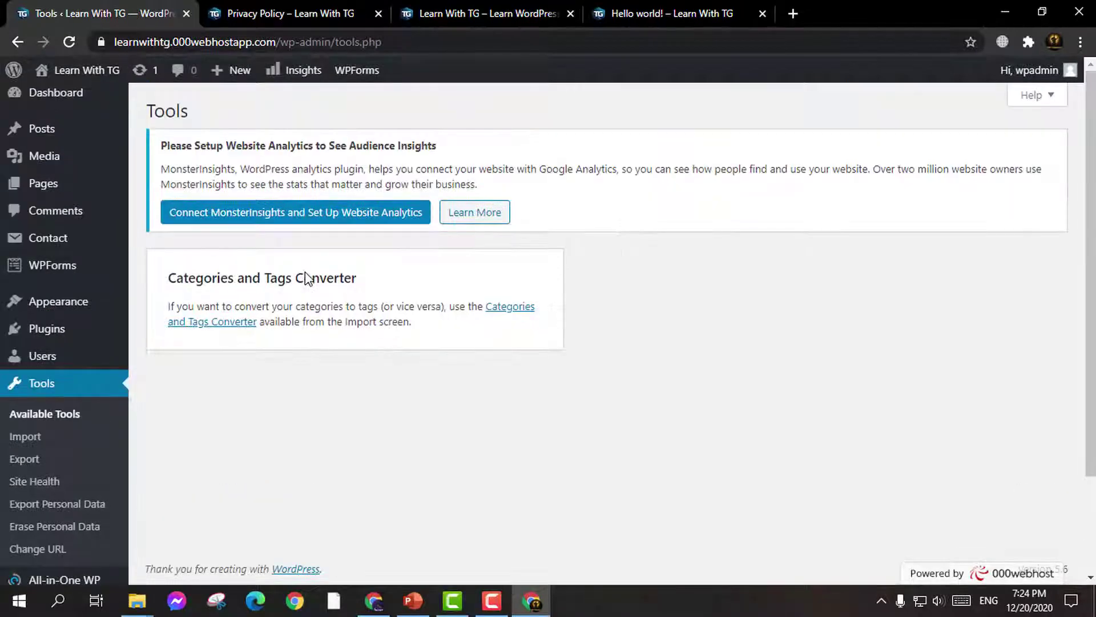
Step: Follow the Categories and Tags Converter link to the Import page and examine the list of available importers
left_click(217, 323)
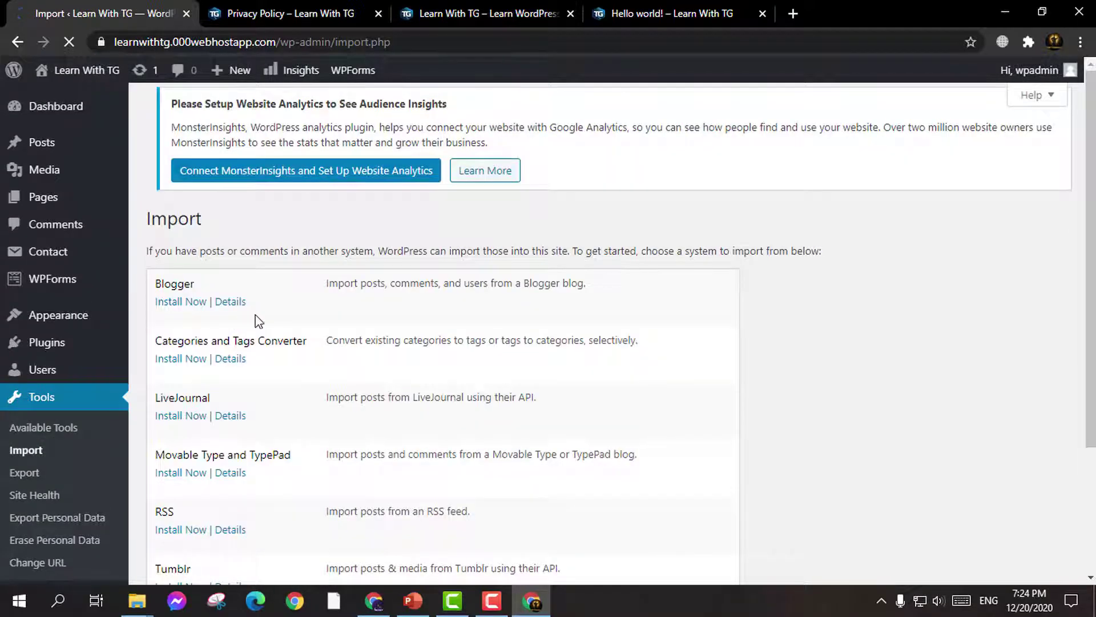
scroll(231, 296, "down", 4)
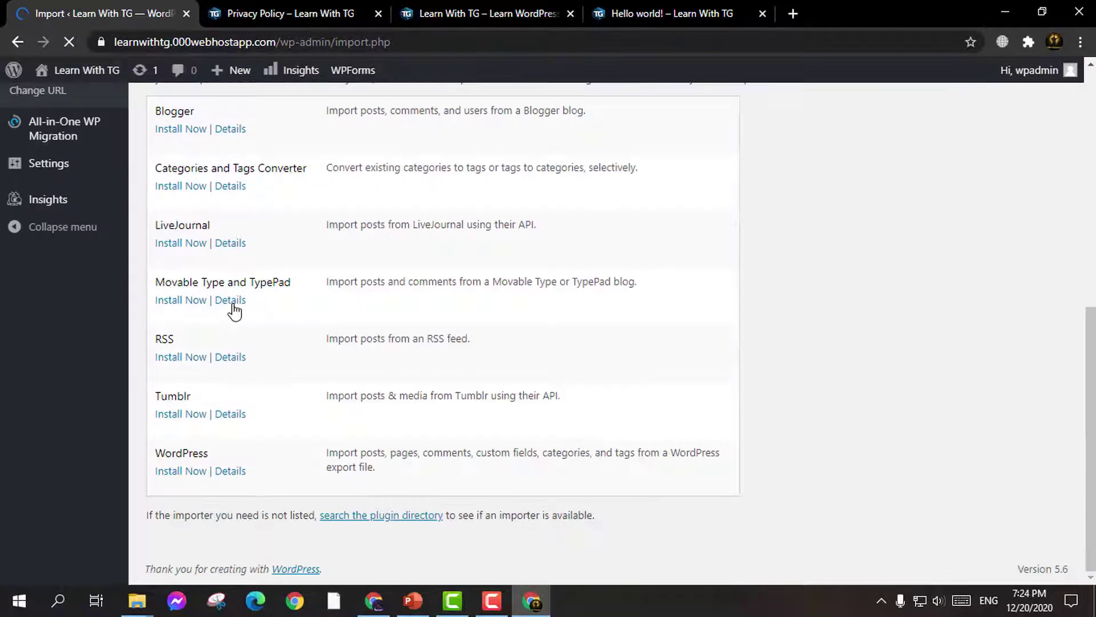
scroll(171, 196, "up", 1)
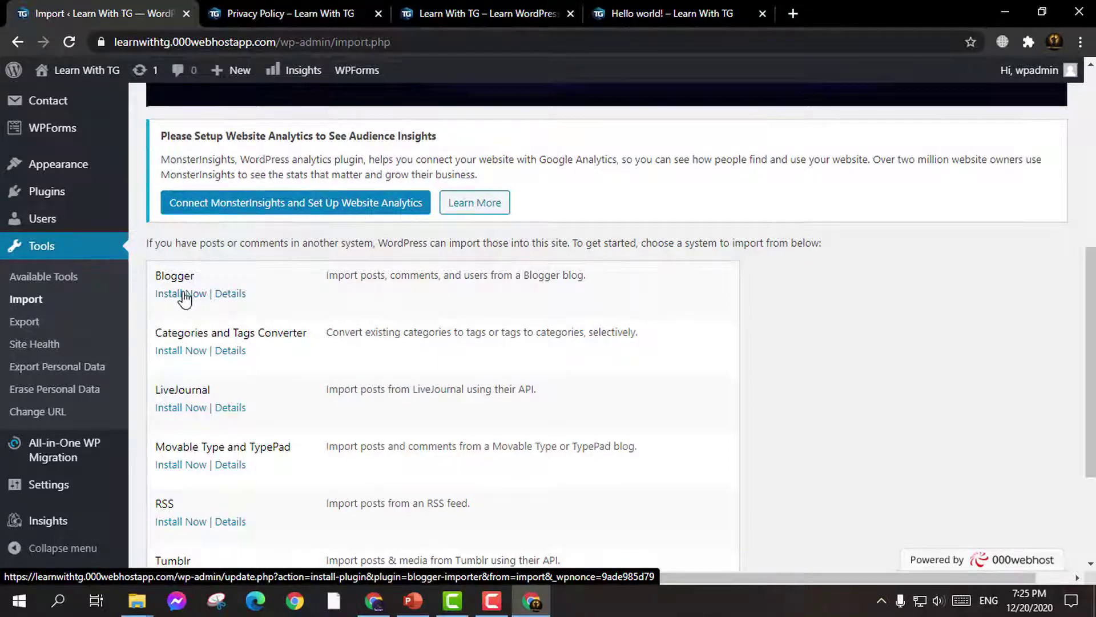
scroll(185, 291, "down", 1)
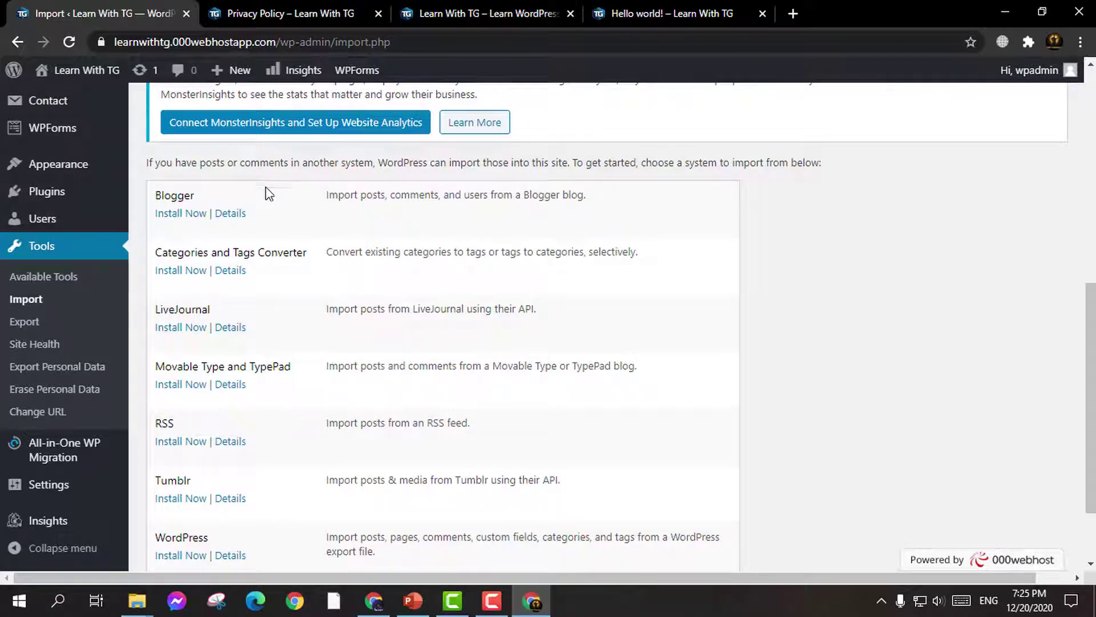
Step: Install the Blogger importer, run it, and review its XML file upload form
left_click(183, 214)
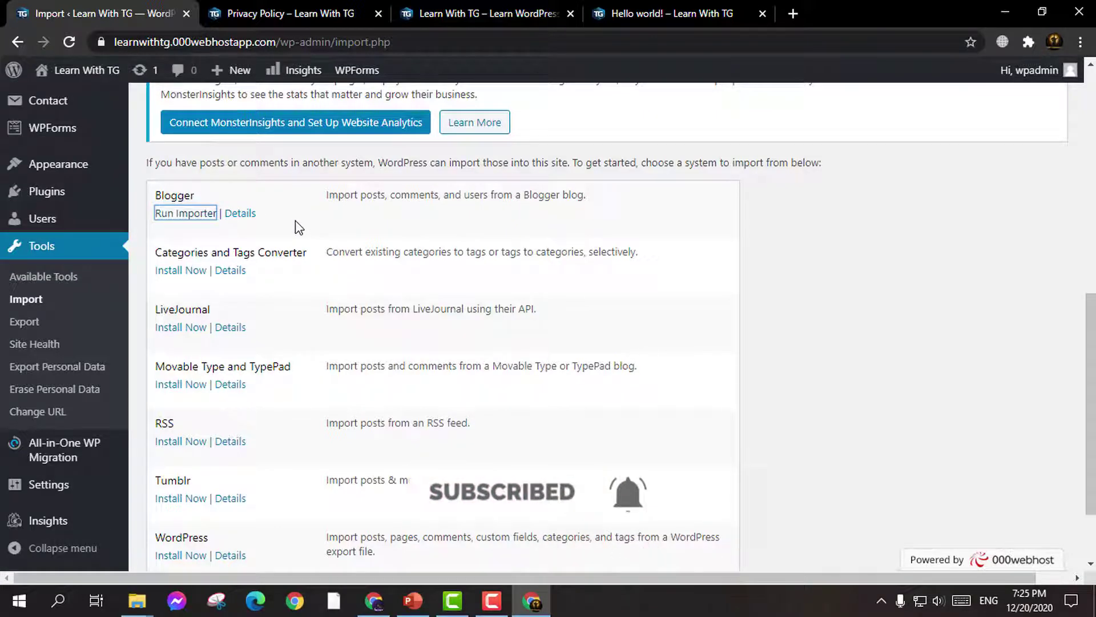
left_click(193, 217)
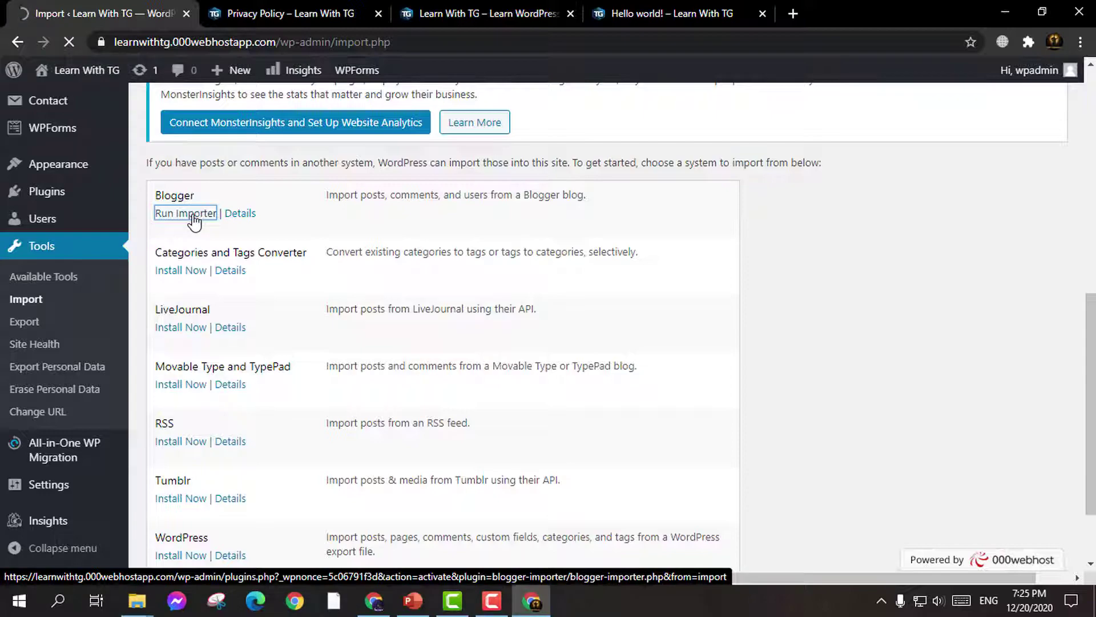
scroll(378, 262, "down", 1)
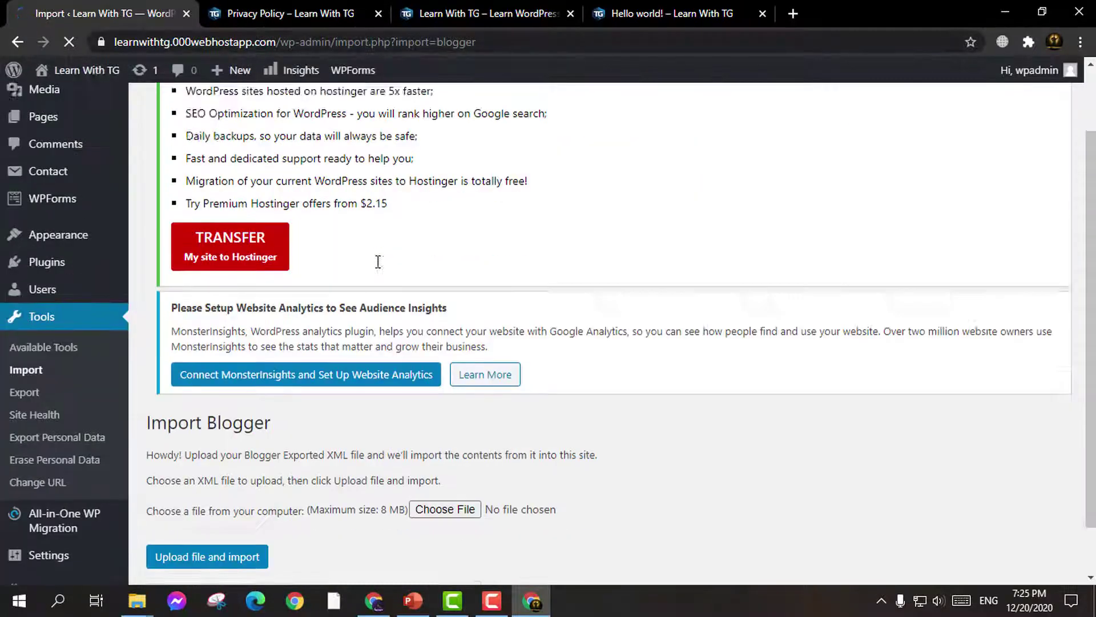
scroll(297, 392, "down", 1)
scroll(427, 429, "down", 2)
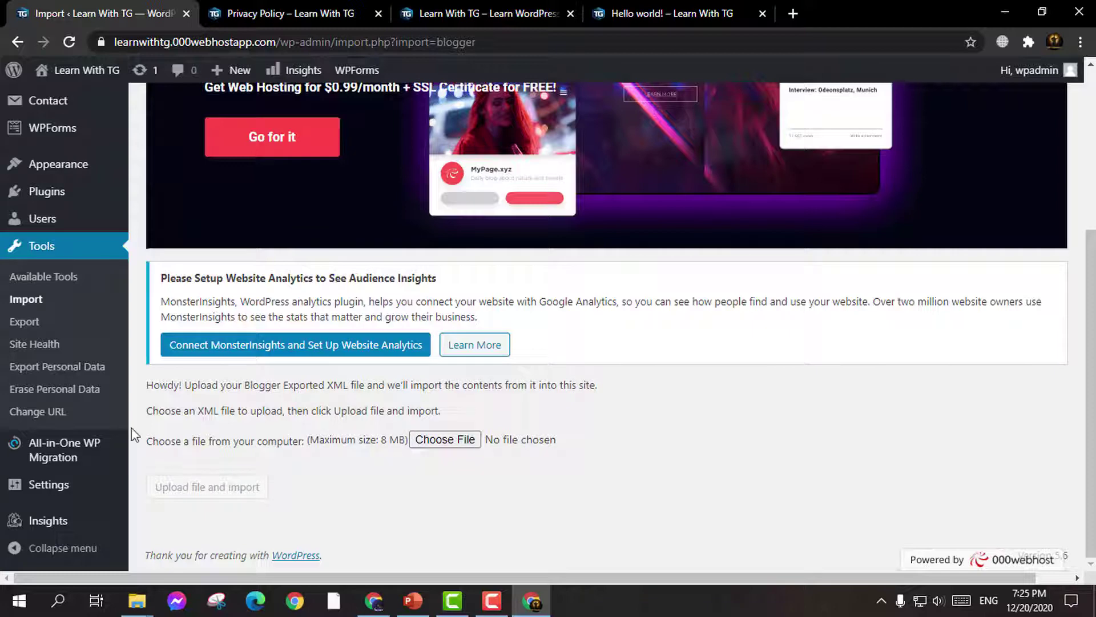
Step: Return to the Import page and examine the other importers, down to the WordPress one
left_click(25, 300)
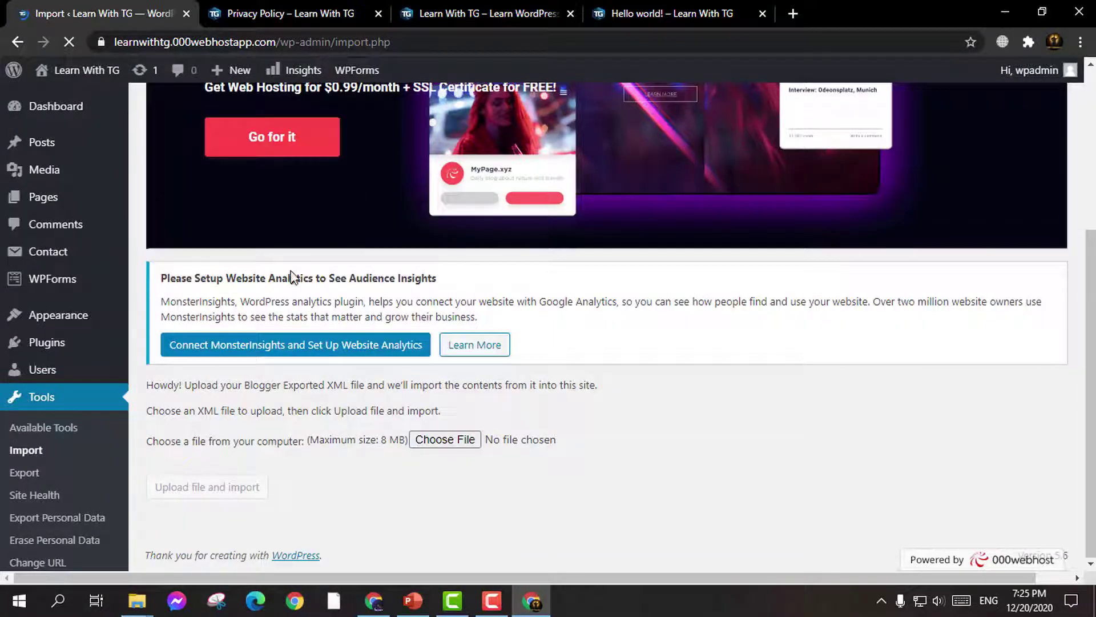
scroll(354, 337, "down", 8)
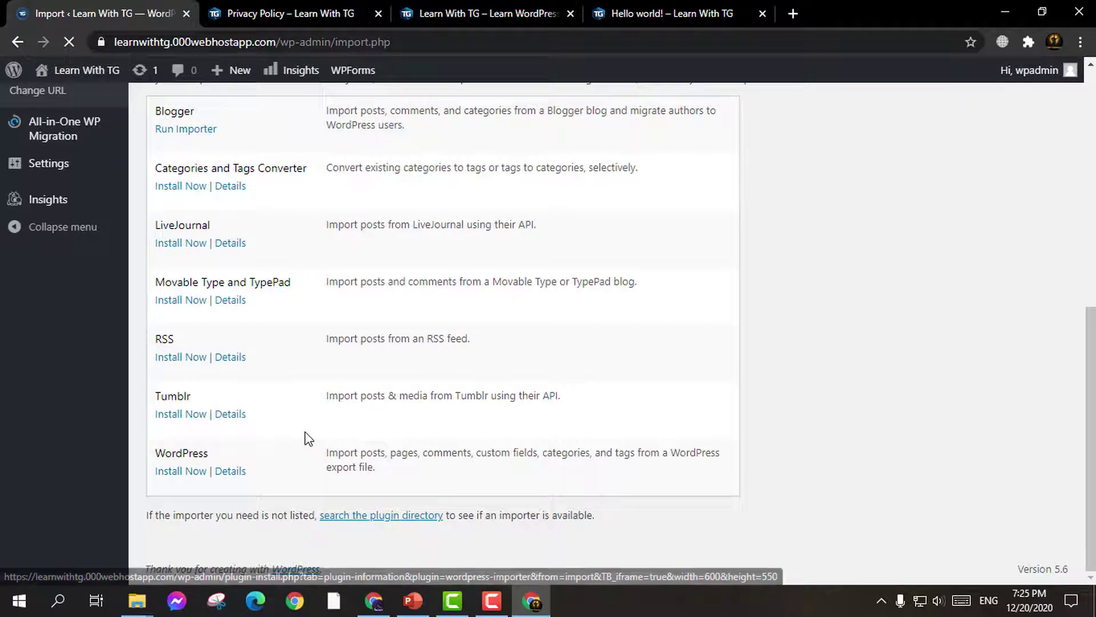
scroll(263, 429, "up", 3)
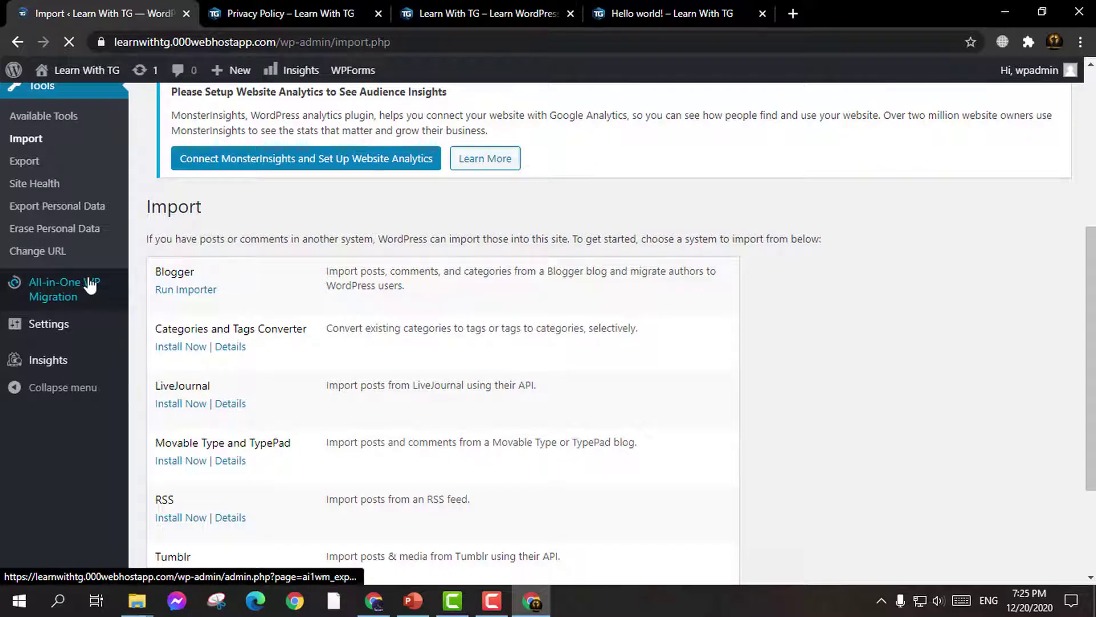
scroll(205, 295, "up", 3)
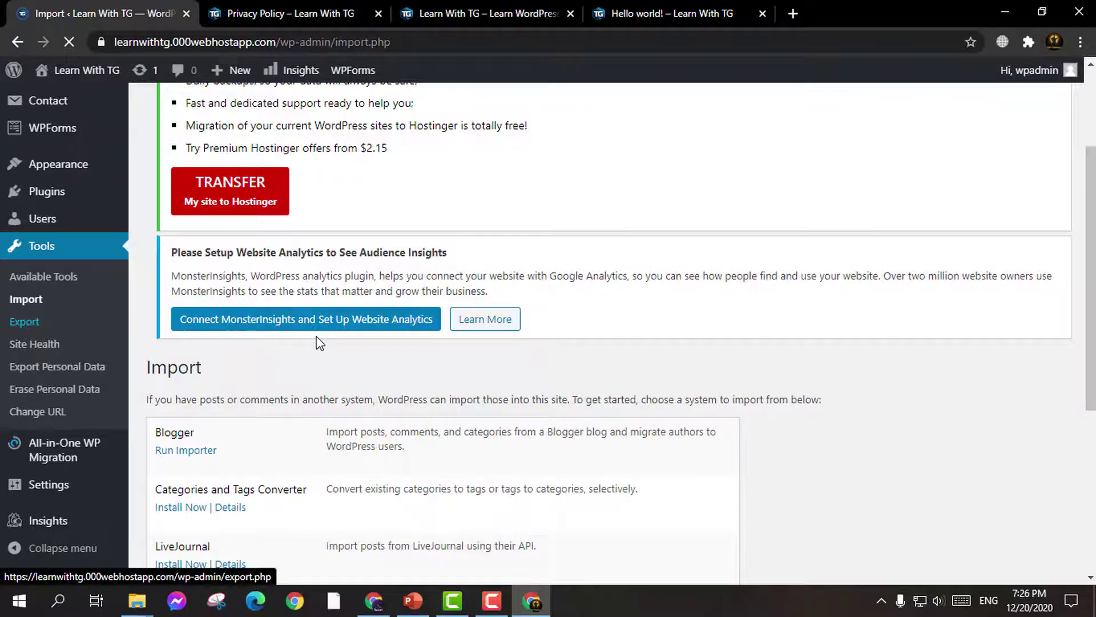
scroll(318, 336, "down", 4)
scroll(318, 335, "up", 7)
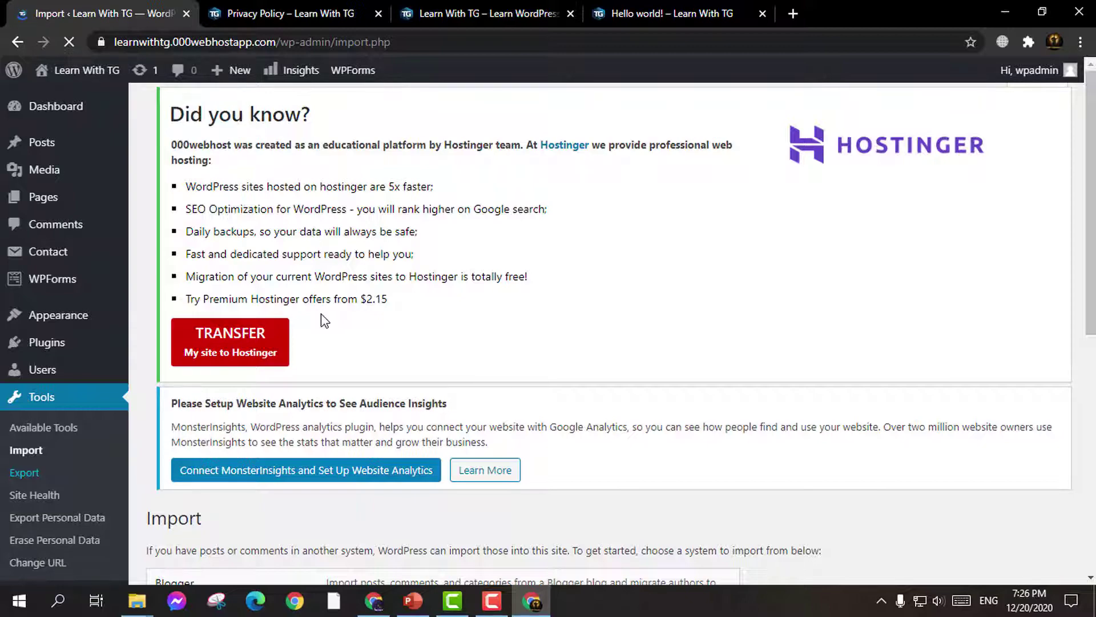
Step: Open the Export page and look at the filters offered for exporting only posts or only media
scroll(446, 340, "down", 10)
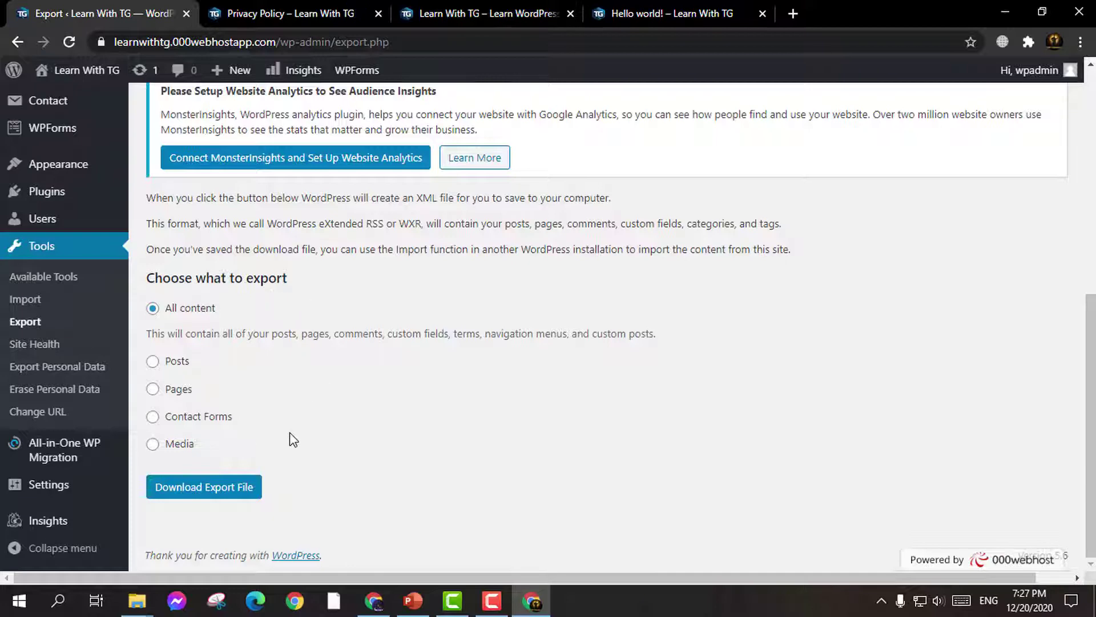
left_click(153, 362)
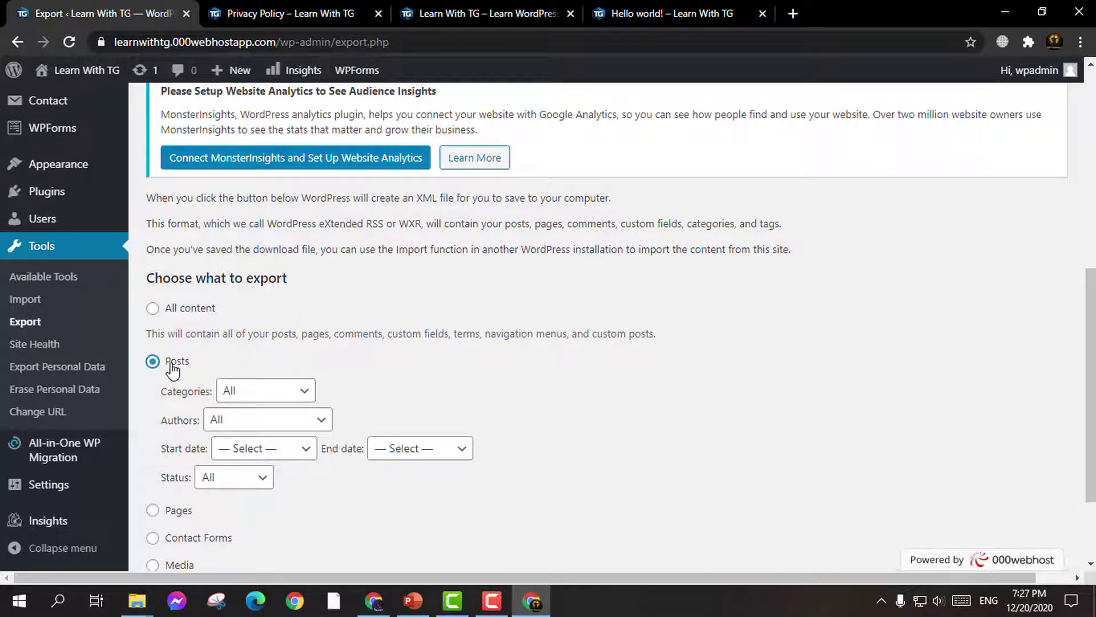
scroll(166, 366, "down", 2)
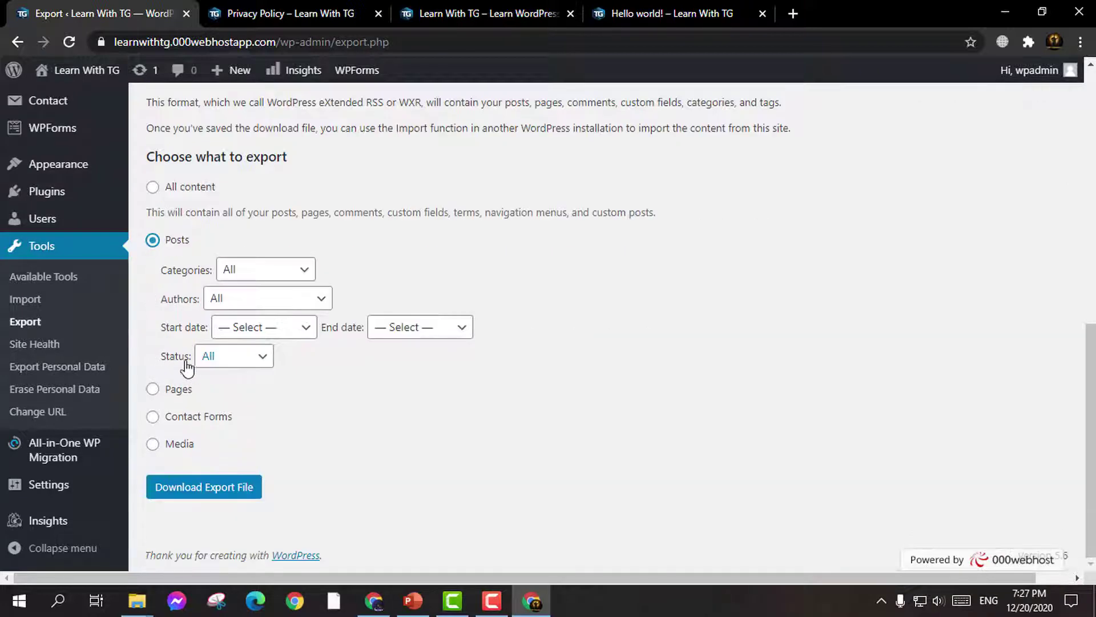
left_click(162, 450)
Step: Choose to export only pages, with wpadmin as author and December 2020 as both start and end date
left_click(153, 389)
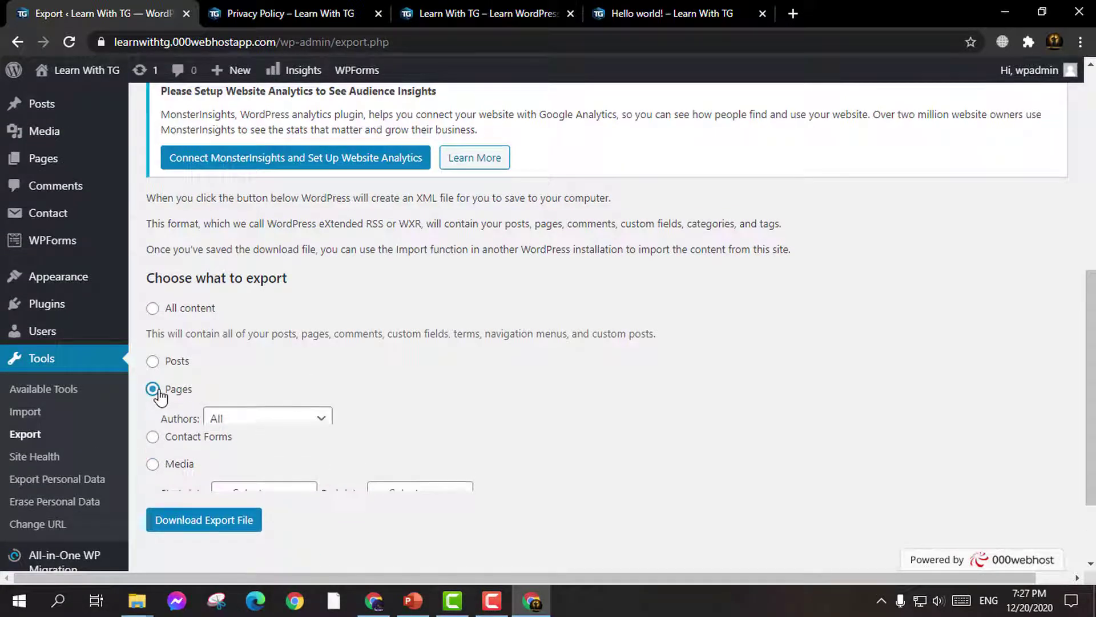
scroll(214, 441, "down", 2)
left_click(267, 330)
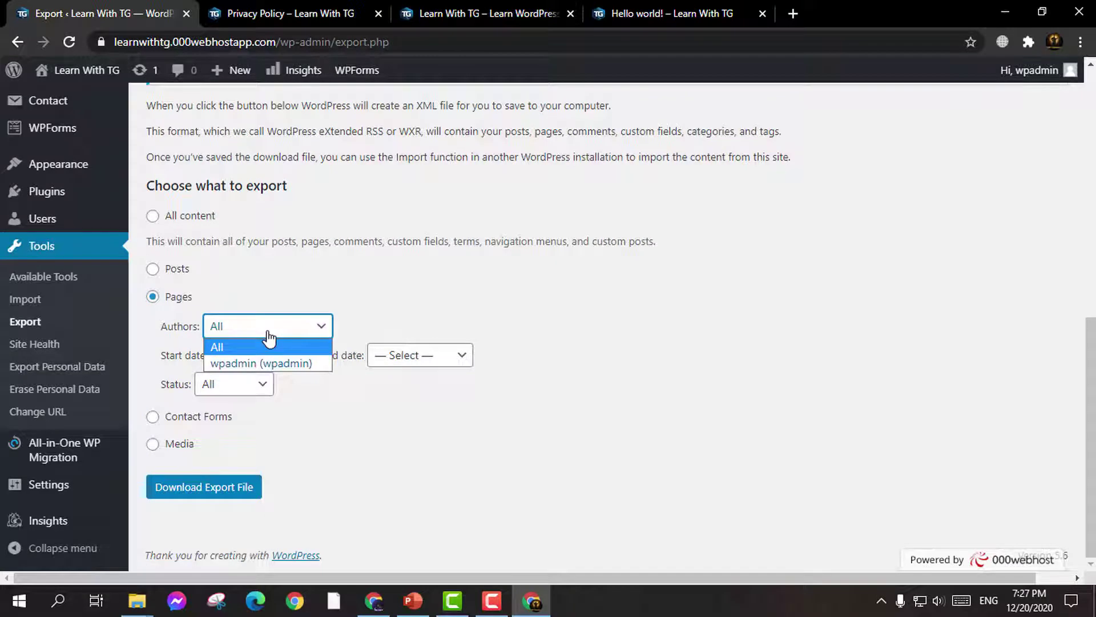
left_click(294, 363)
left_click(270, 360)
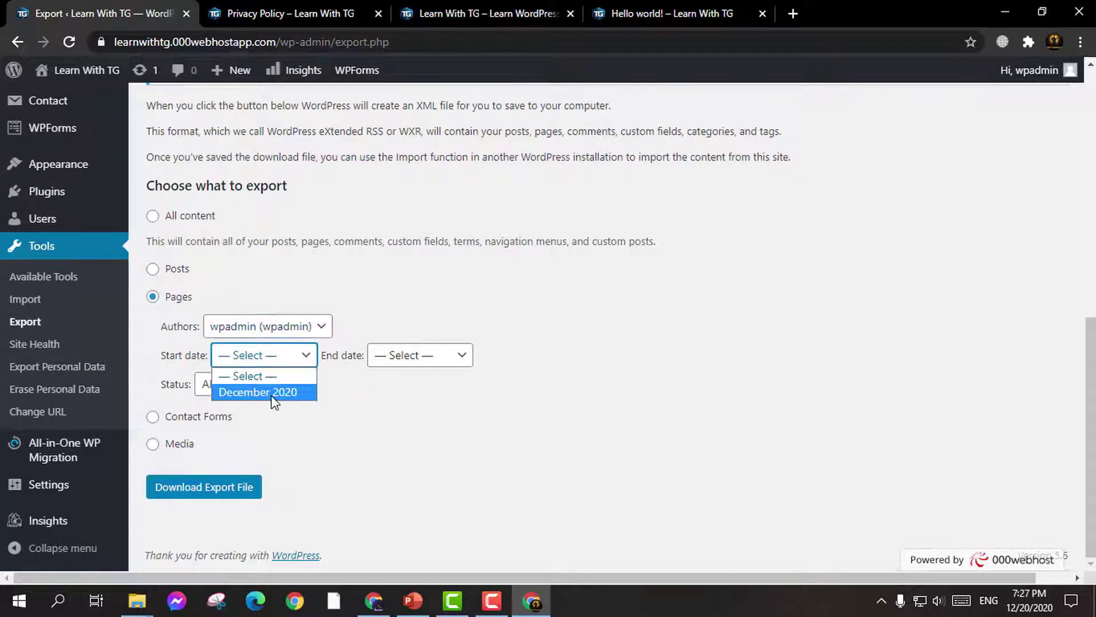
left_click(268, 392)
left_click(392, 359)
left_click(411, 393)
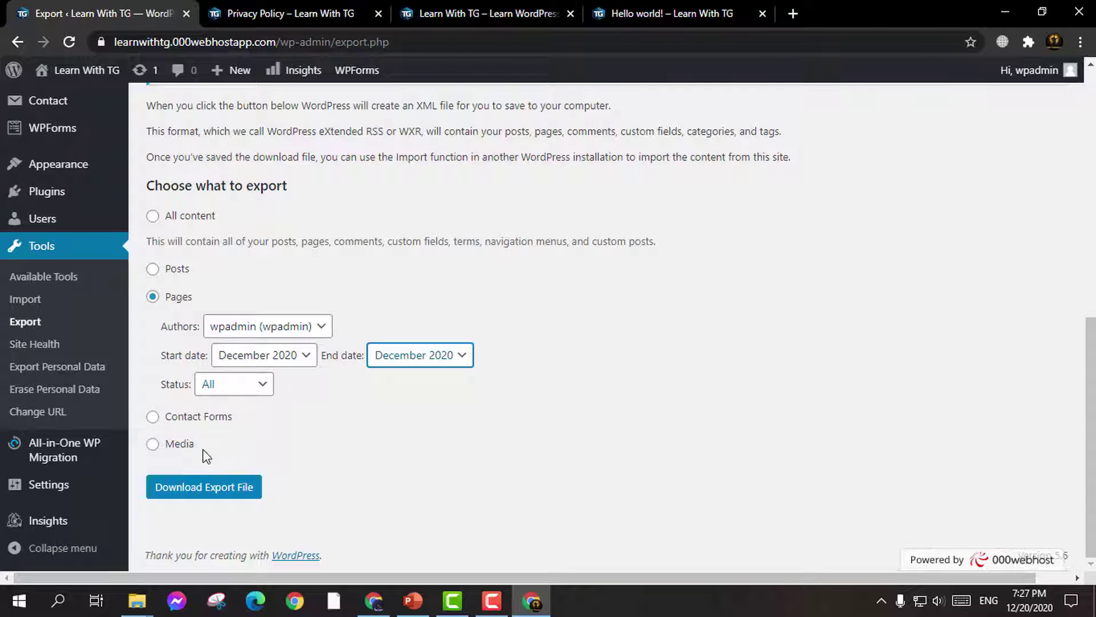
Step: Choose to export only posts, leaving all their filters unrestricted, and download the export file
left_click(164, 267)
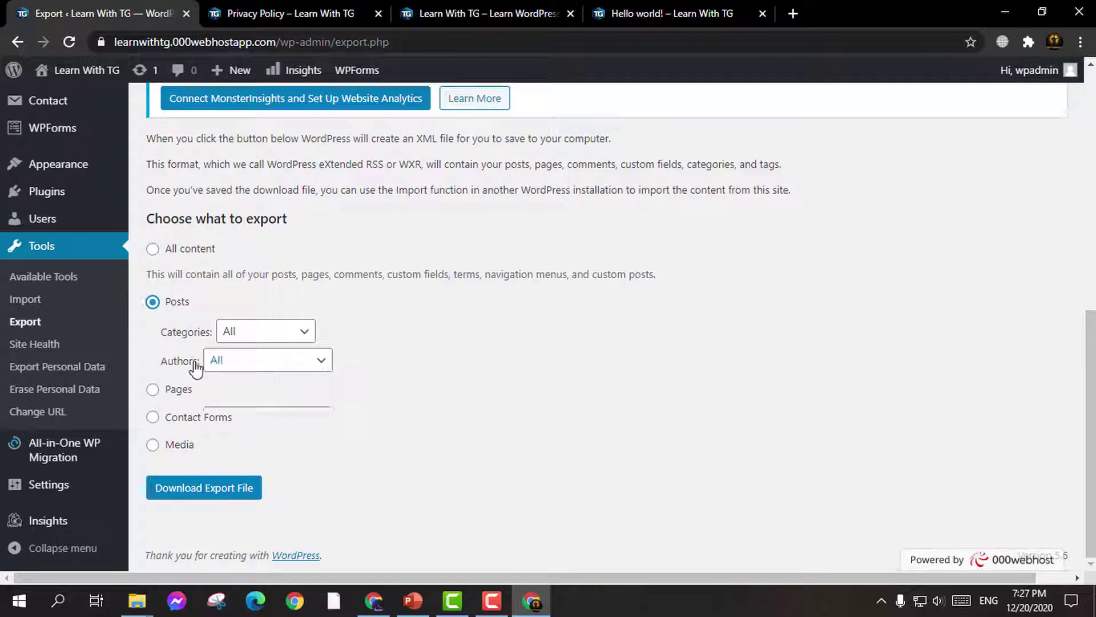
left_click(283, 303)
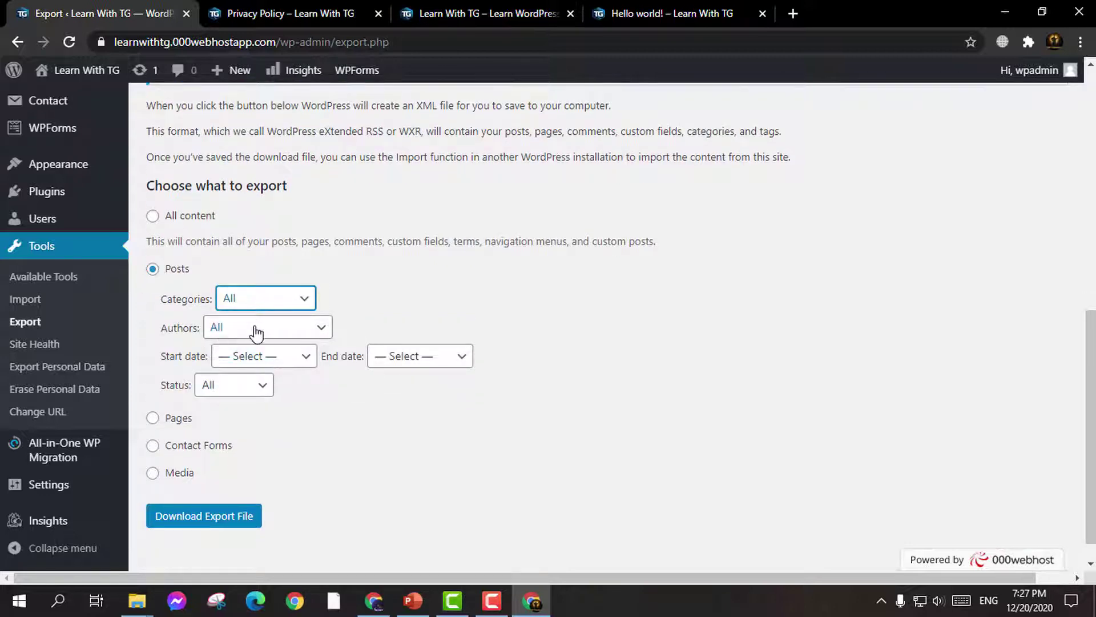
left_click(243, 521)
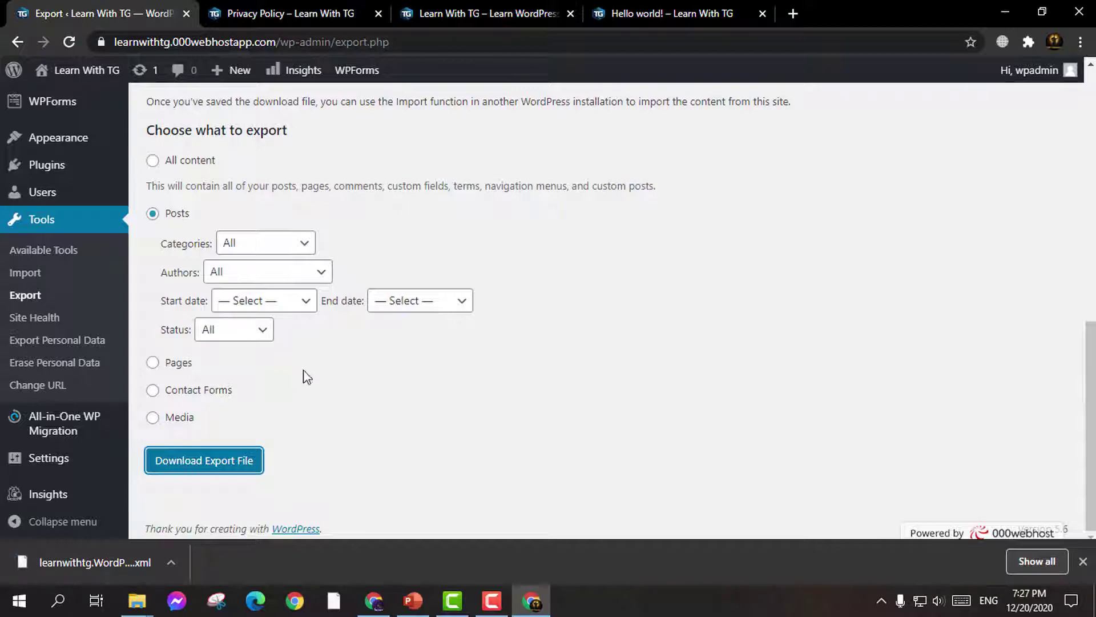
Step: Open the Site Health page and examine its critical issues and recommended improvements
left_click(32, 319)
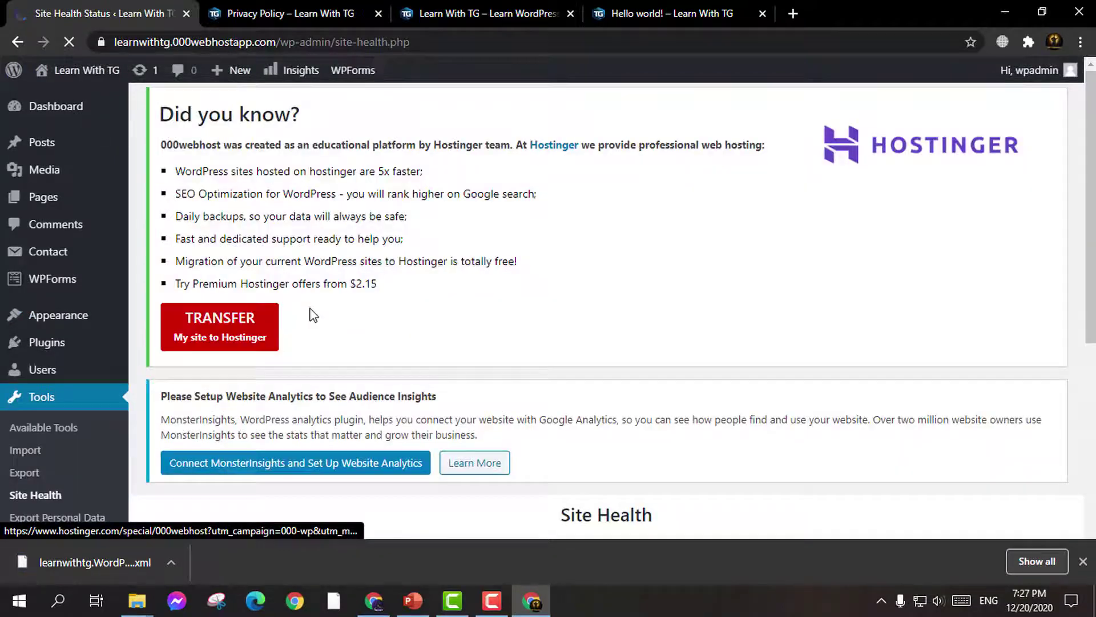
scroll(309, 320, "down", 4)
scroll(364, 390, "down", 2)
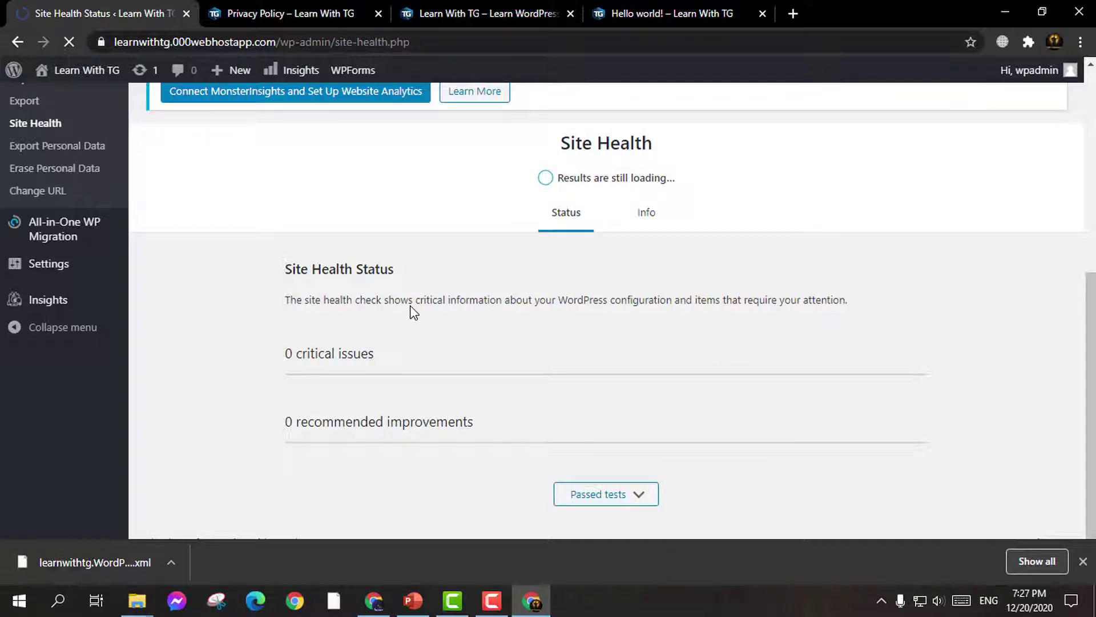
scroll(434, 311, "down", 5)
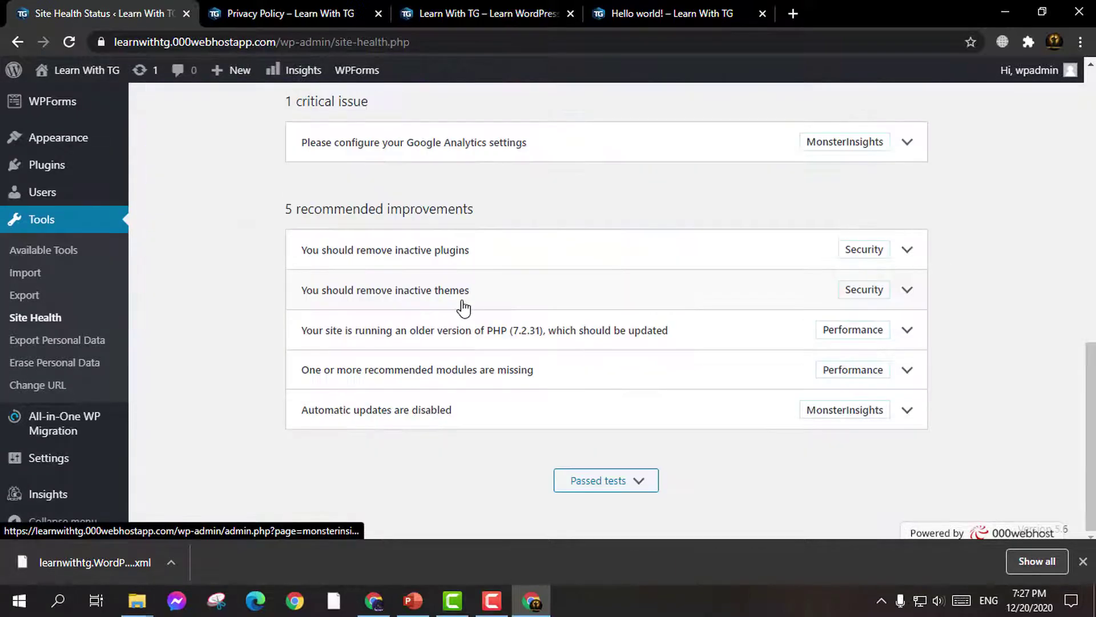
scroll(434, 297, "up", 1)
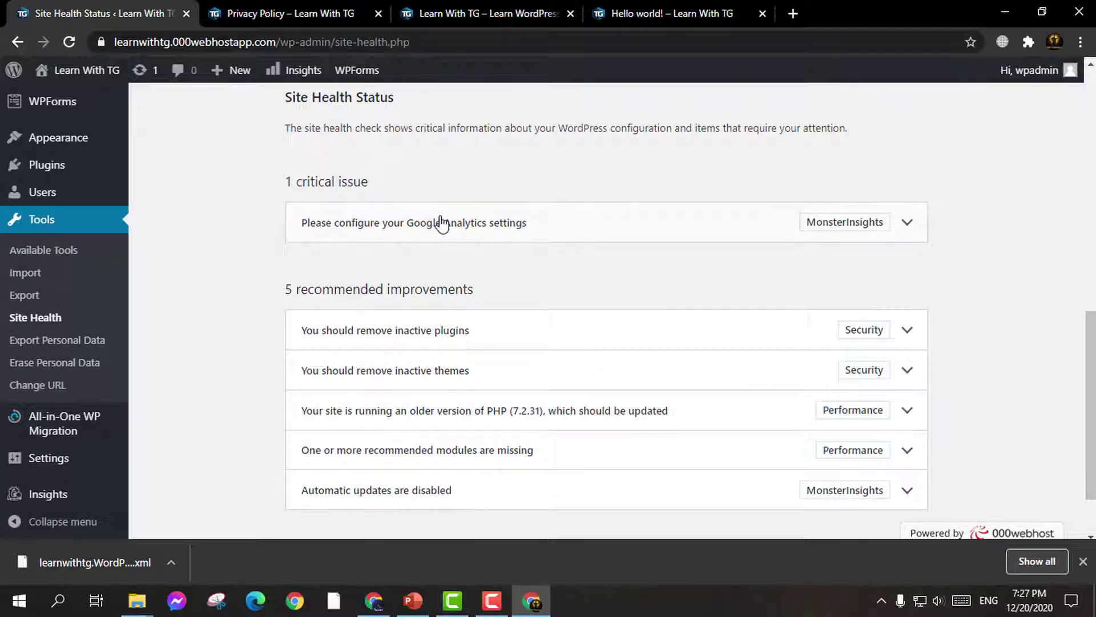
scroll(470, 284, "down", 1)
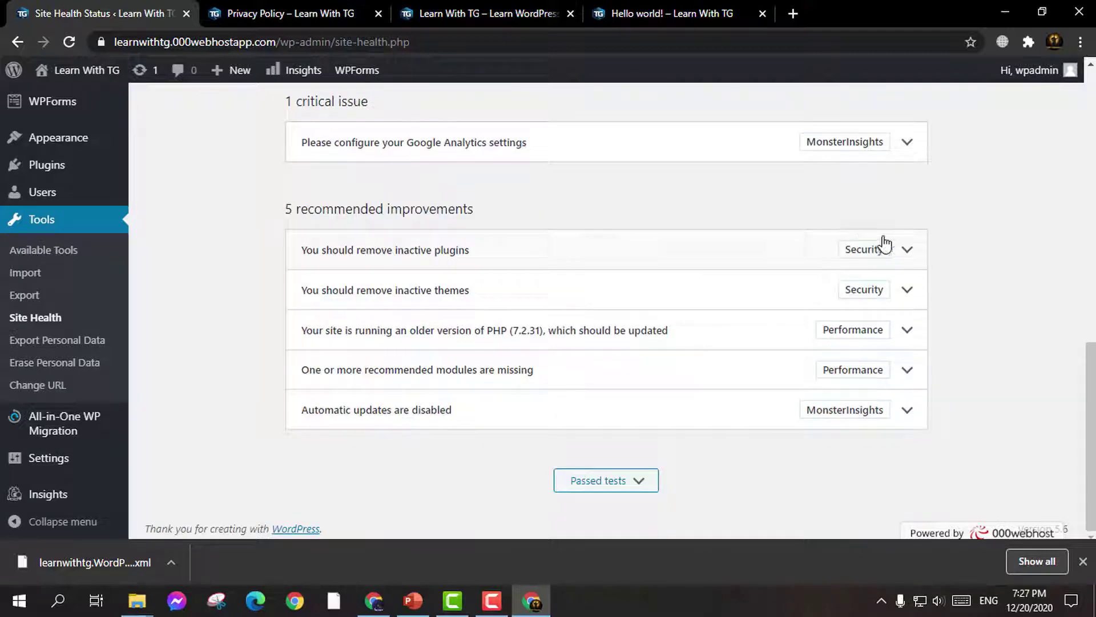
Step: Expand the recommendation about removing inactive plugins and read its details
left_click(905, 251)
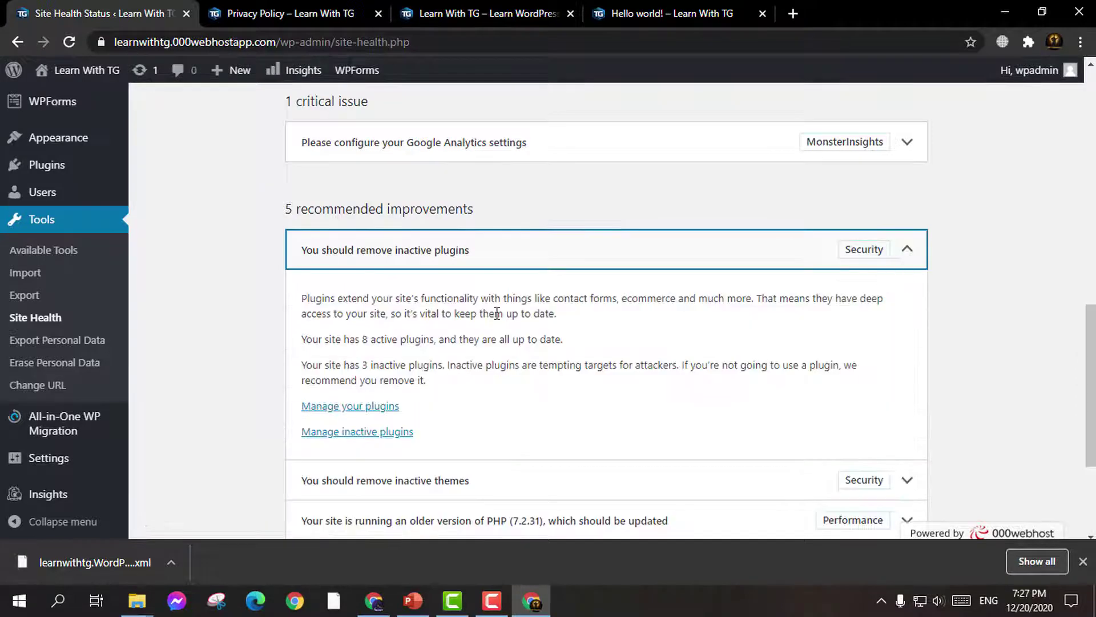
scroll(354, 406, "down", 2)
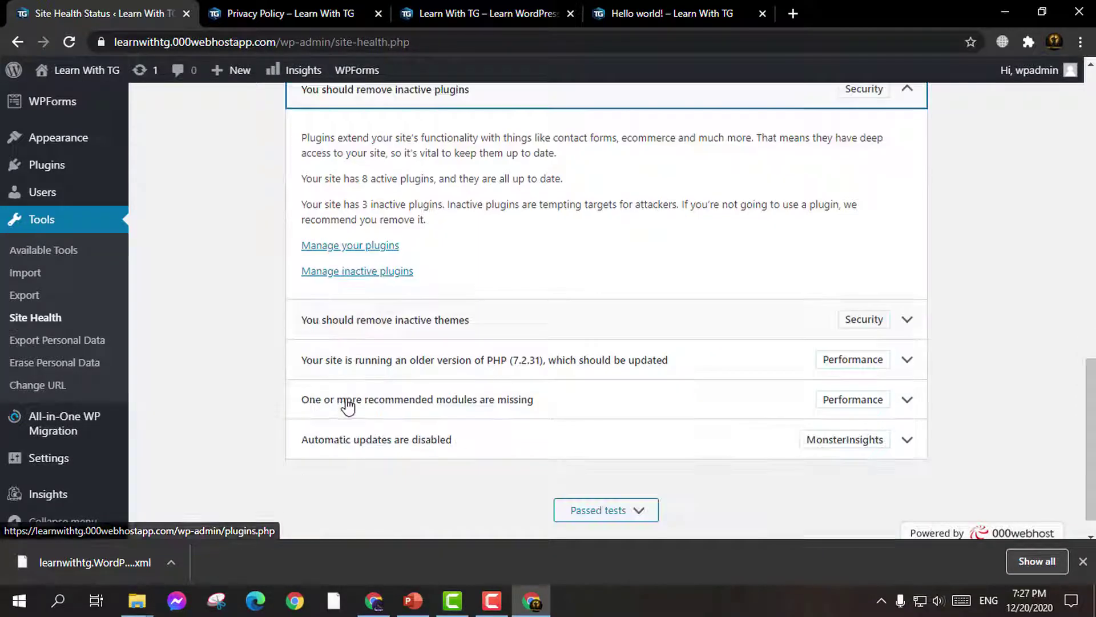
scroll(238, 223, "up", 2)
scroll(238, 222, "up", 3)
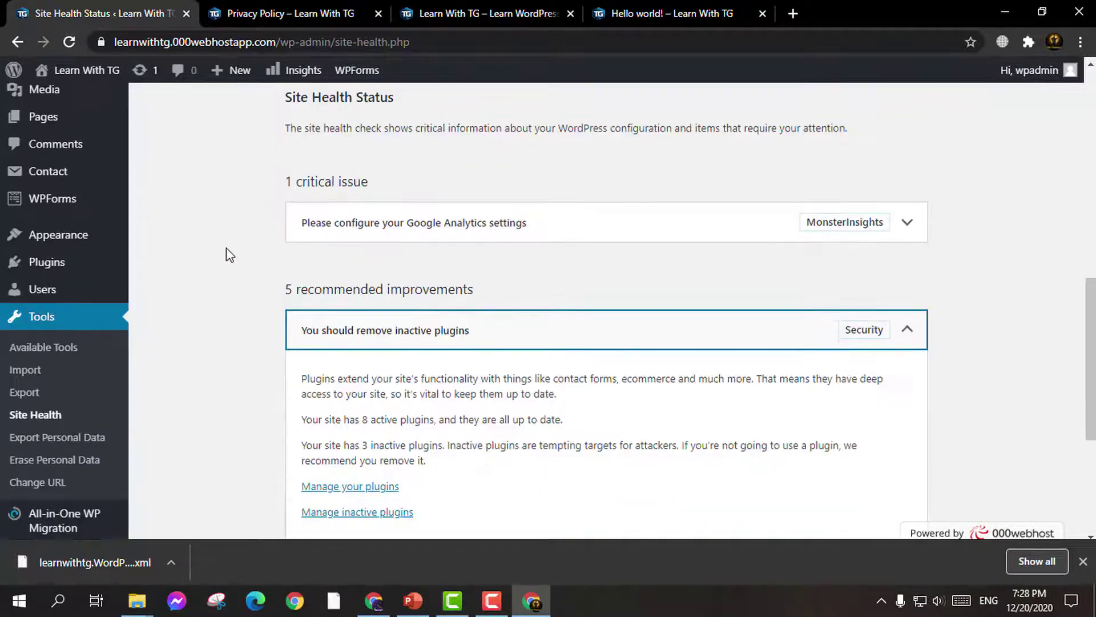
Step: Open the Export Personal Data page and examine its data export request form and request list
left_click(73, 439)
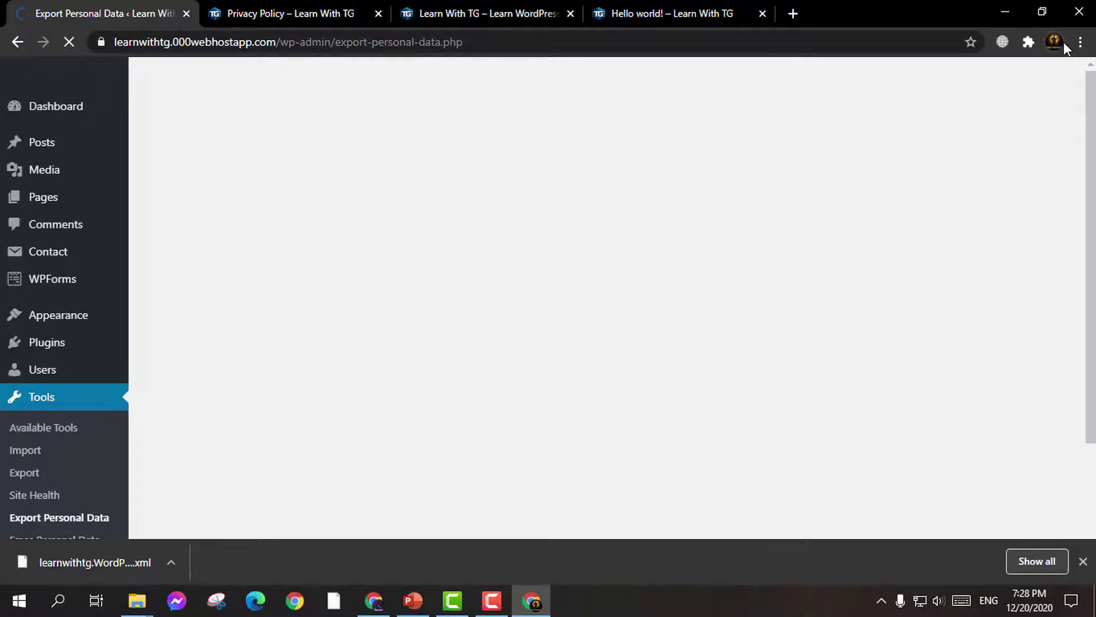
scroll(388, 249, "down", 5)
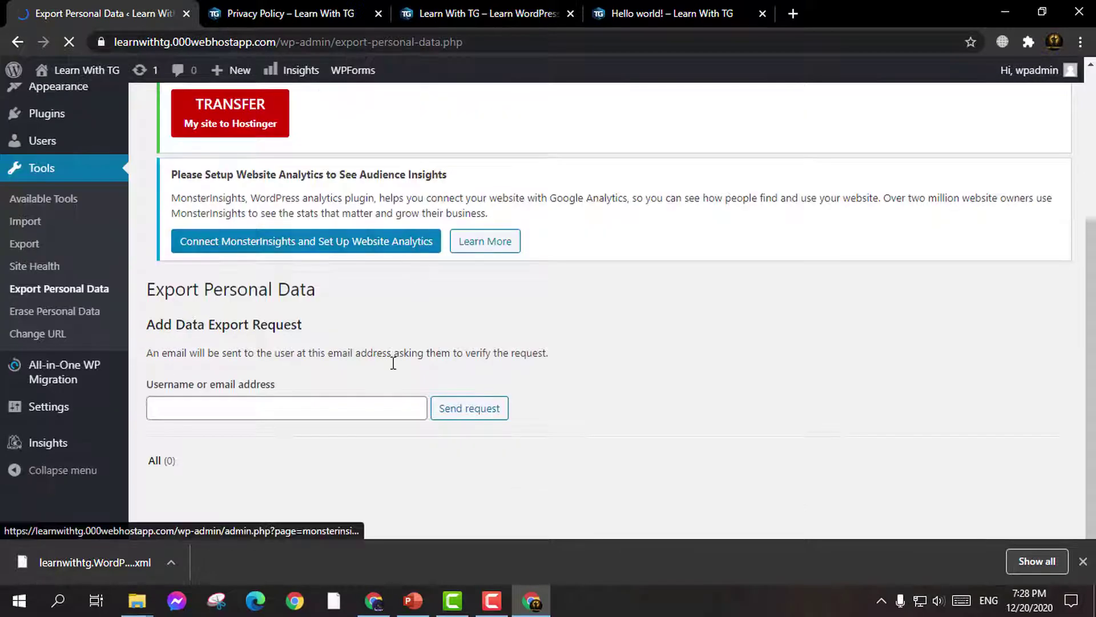
left_click(313, 421)
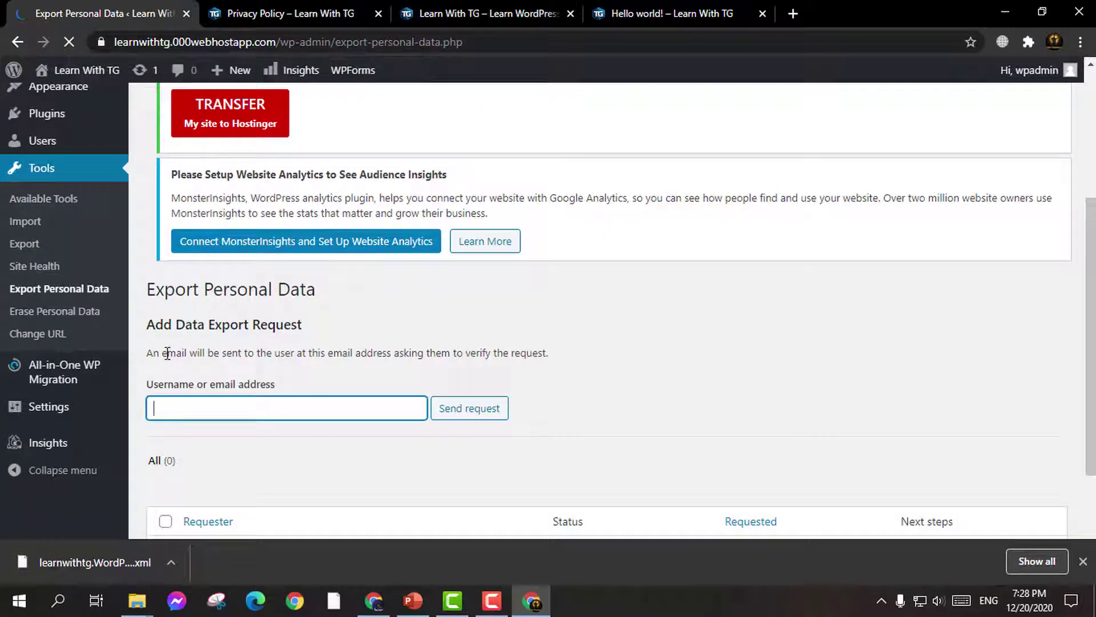
left_click_drag(160, 352, 462, 369)
left_click(515, 355)
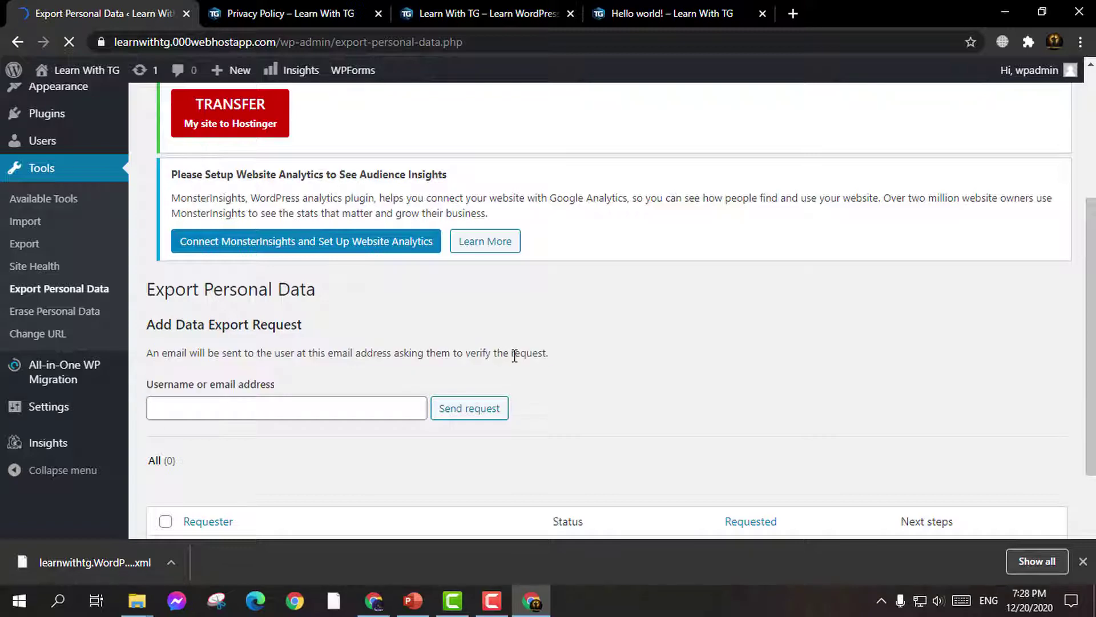
scroll(184, 356, "down", 2)
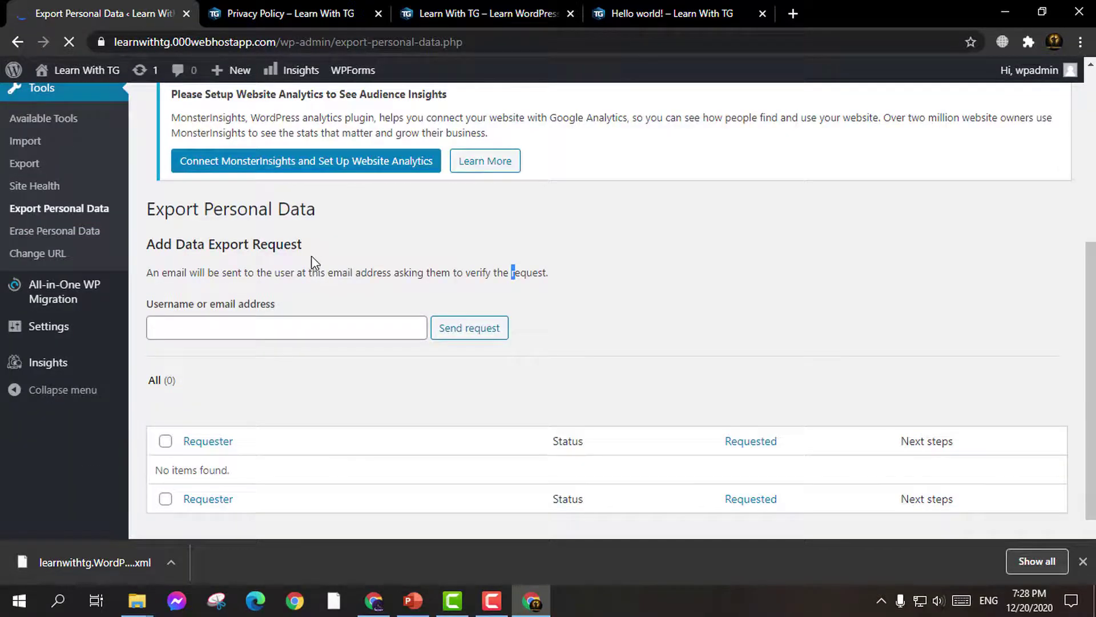
scroll(311, 256, "up", 2)
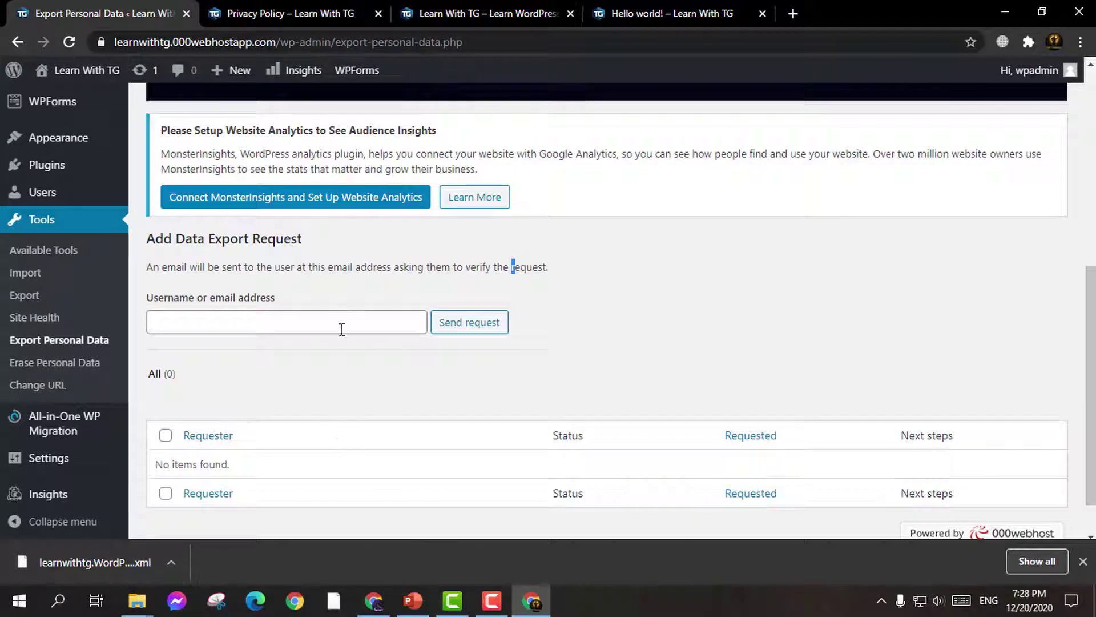
left_click(343, 322)
scroll(350, 337, "down", 1)
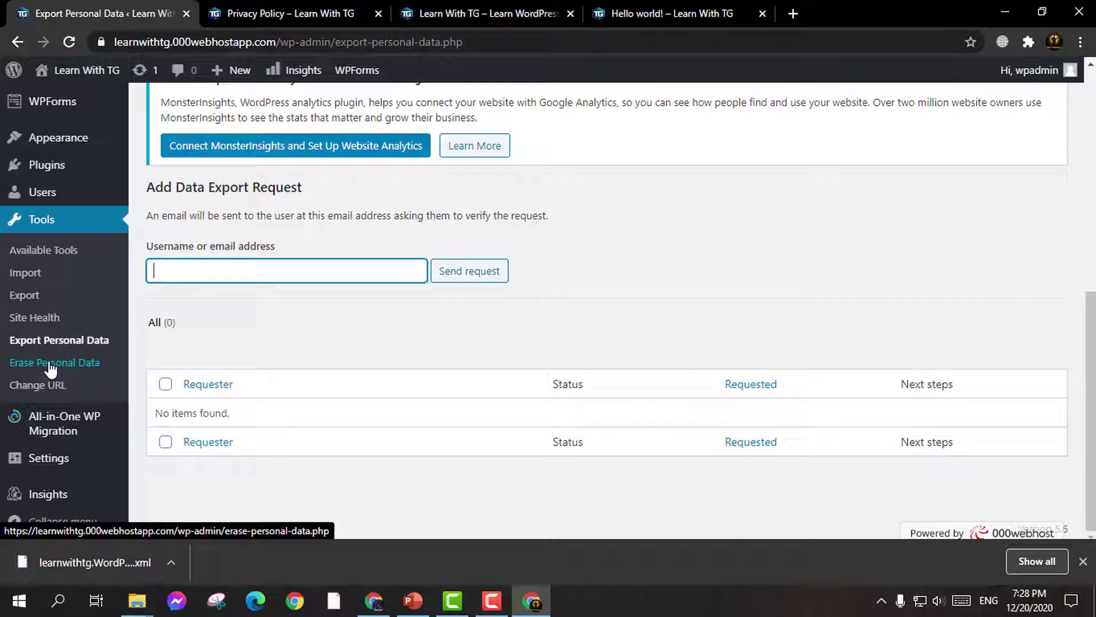
Step: Open the Change URL tool and look at its old and new URL fields
left_click(40, 389)
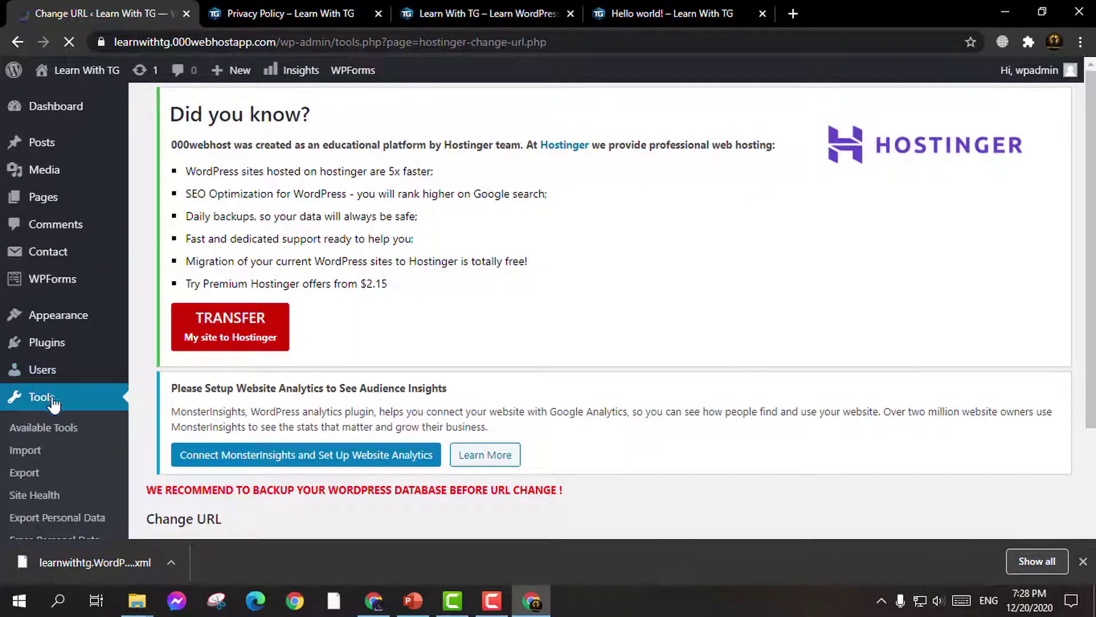
scroll(483, 341, "down", 3)
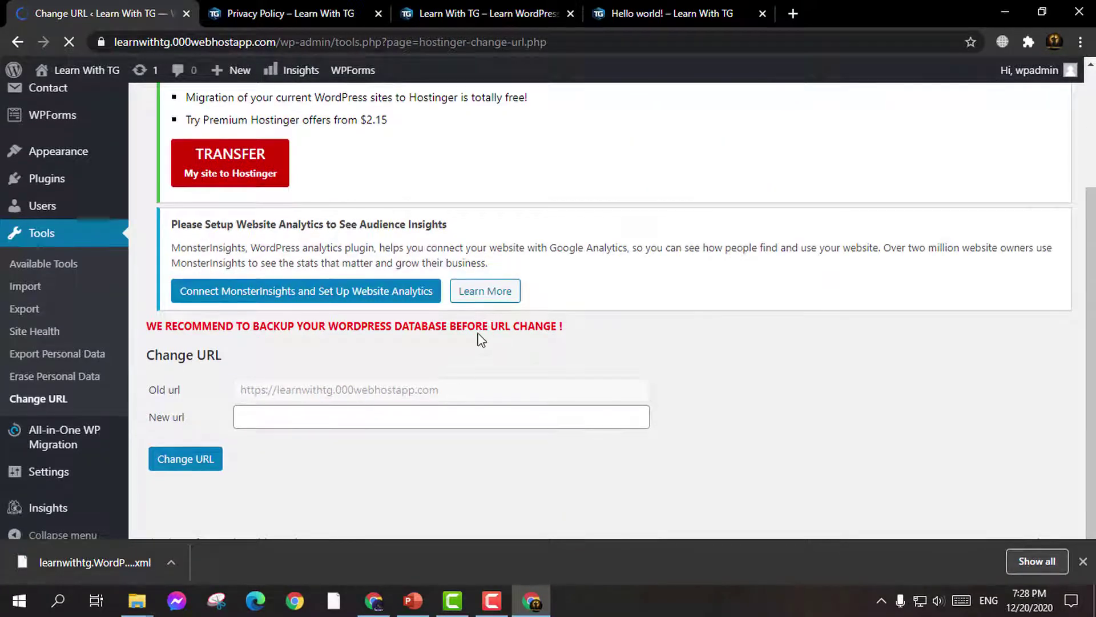
left_click(344, 420)
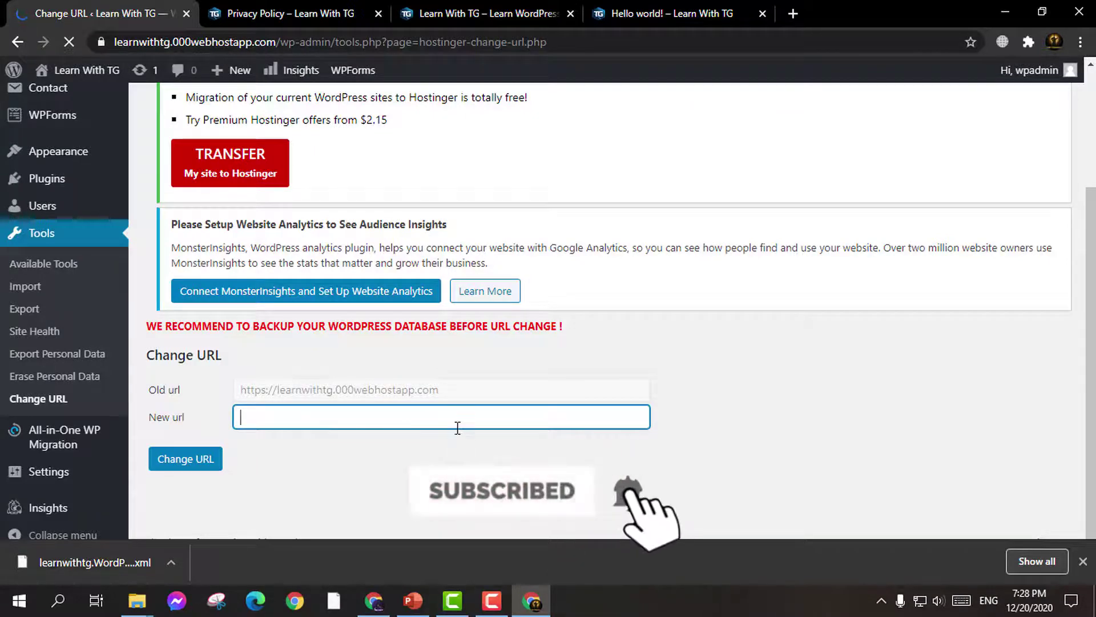
Step: Inspect the site's current address on the open Privacy Policy page, then return to the new URL field of the Change URL tool
key("ctrl+Tab")
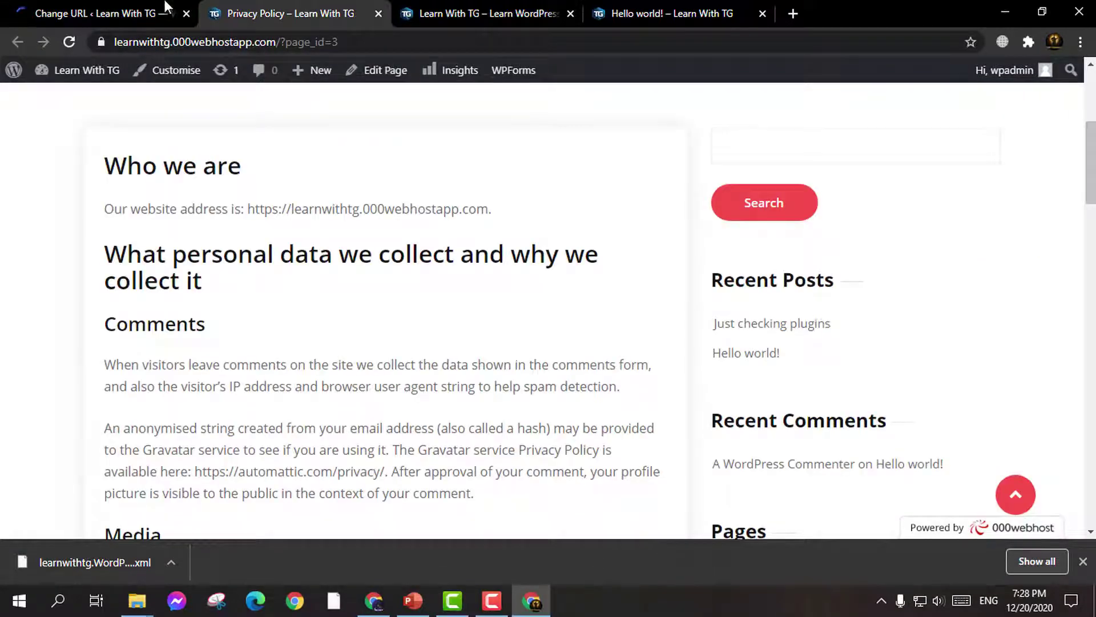
left_click_drag(166, 42, 120, 42)
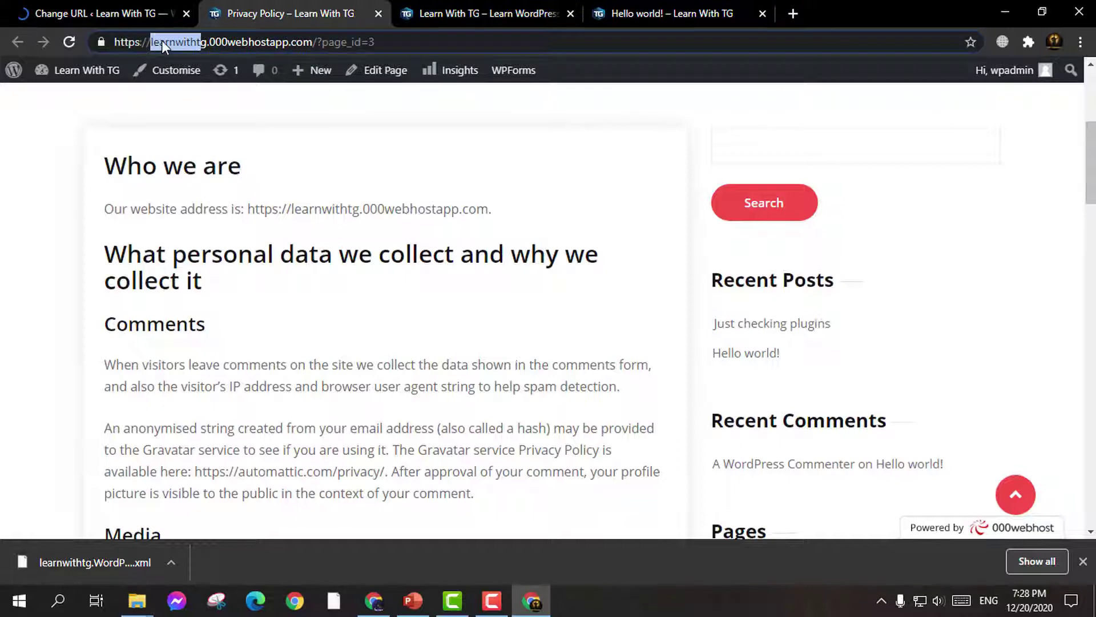
left_click(180, 14)
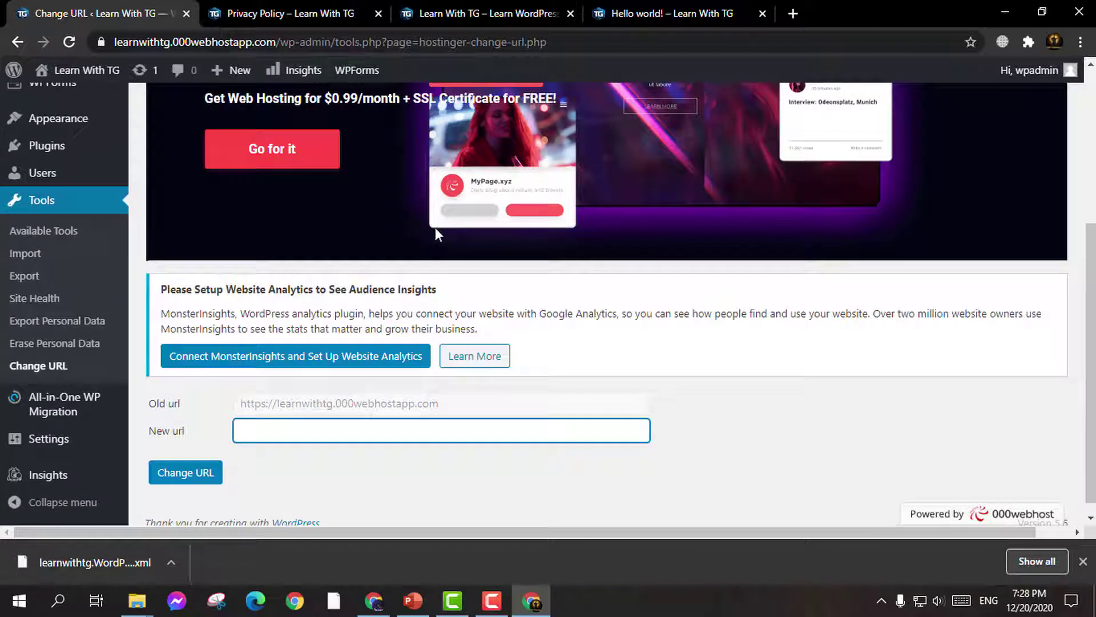
left_click_drag(111, 40, 333, 30)
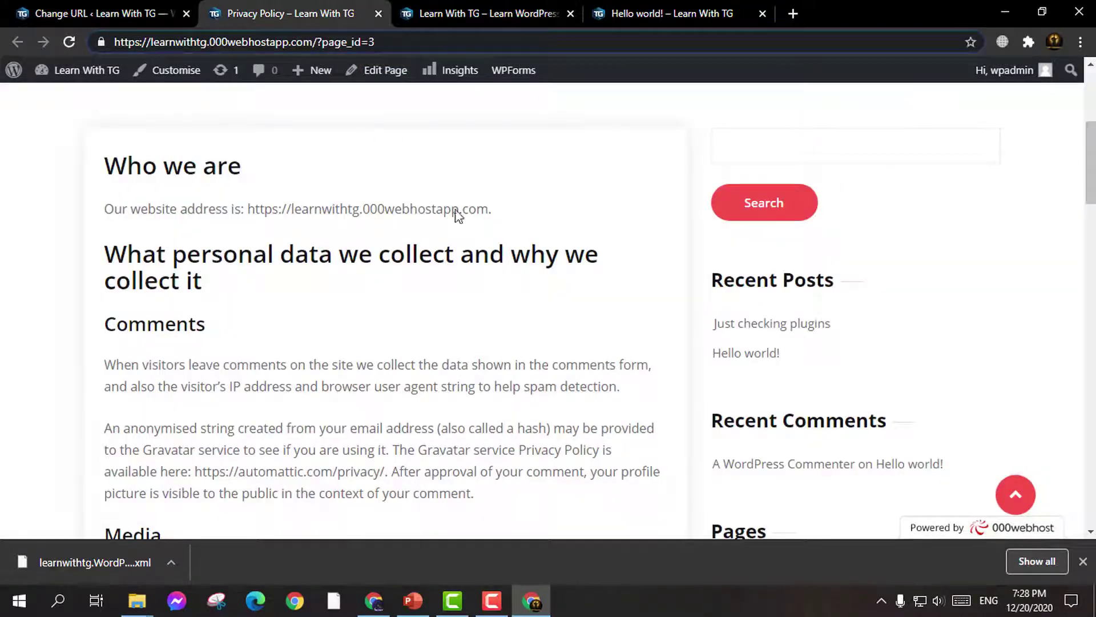
left_click_drag(457, 215, 259, 210)
left_click(296, 434)
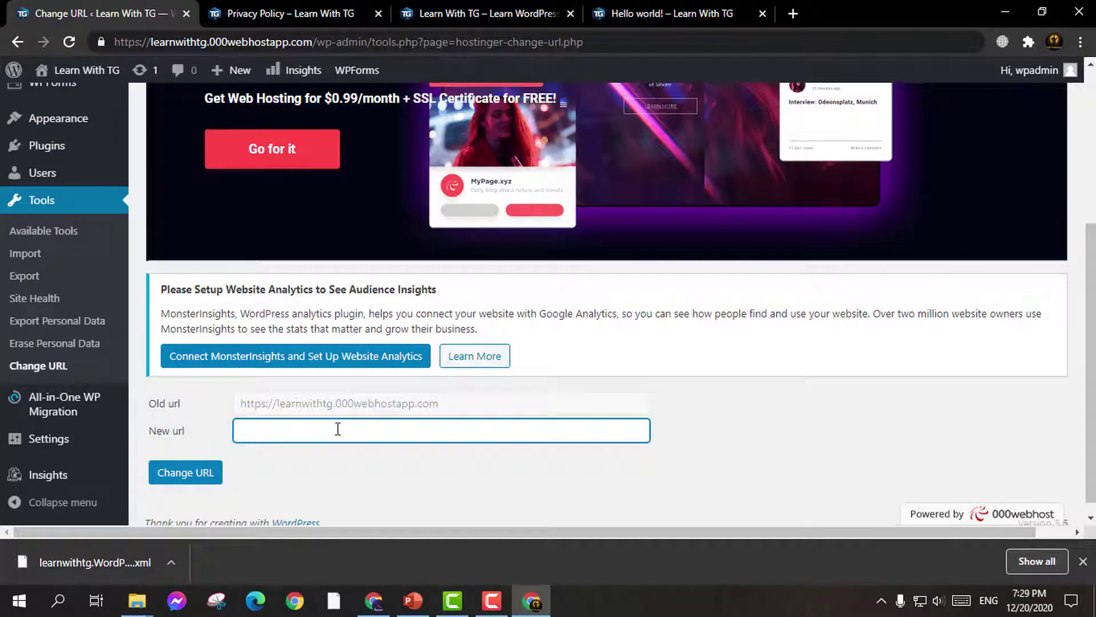
scroll(400, 460, "down", 1)
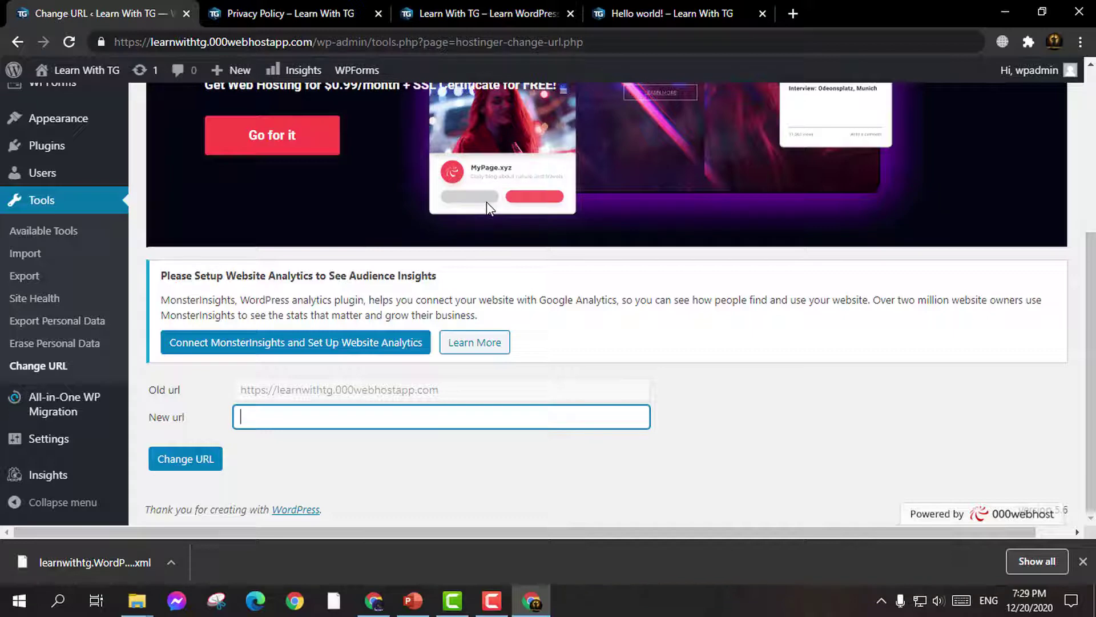
scroll(183, 149, "up", 5)
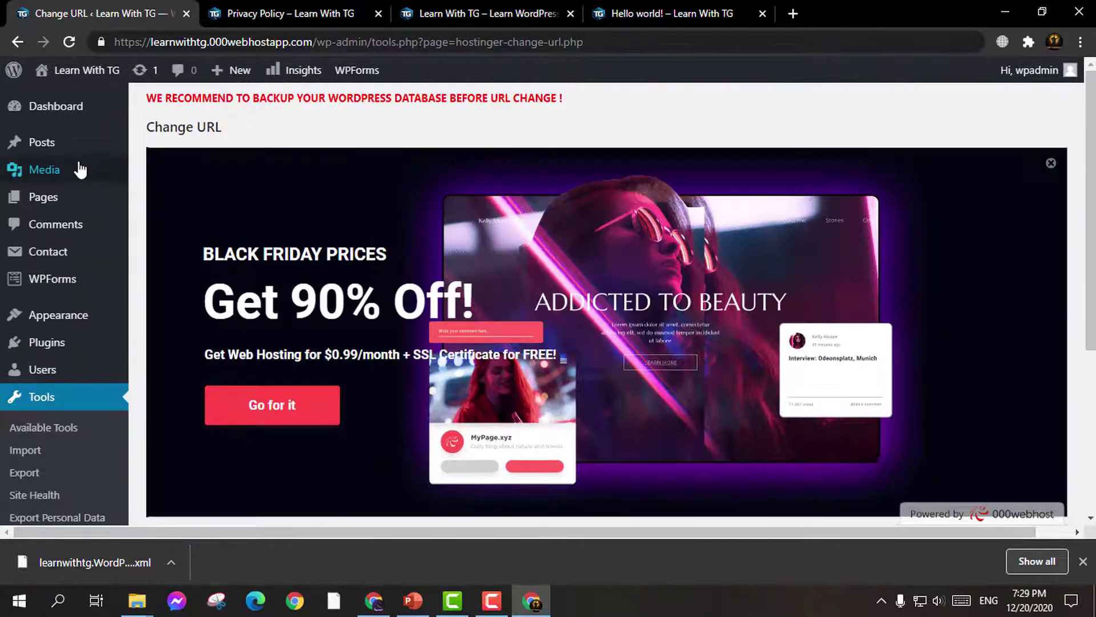
mouse_move(79, 260)
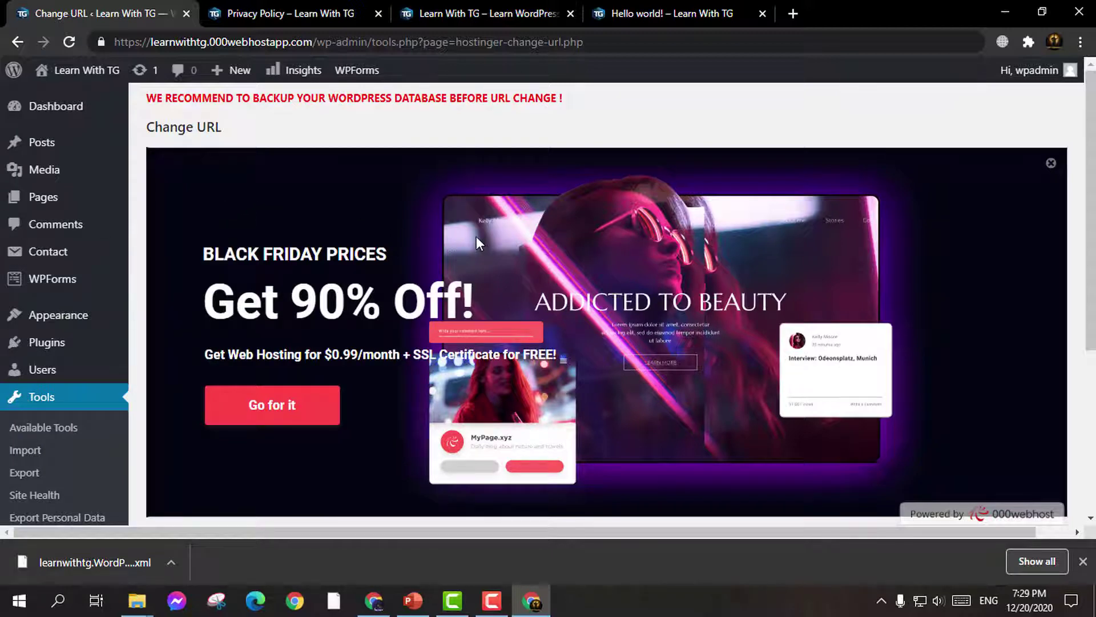
scroll(468, 256, "down", 3)
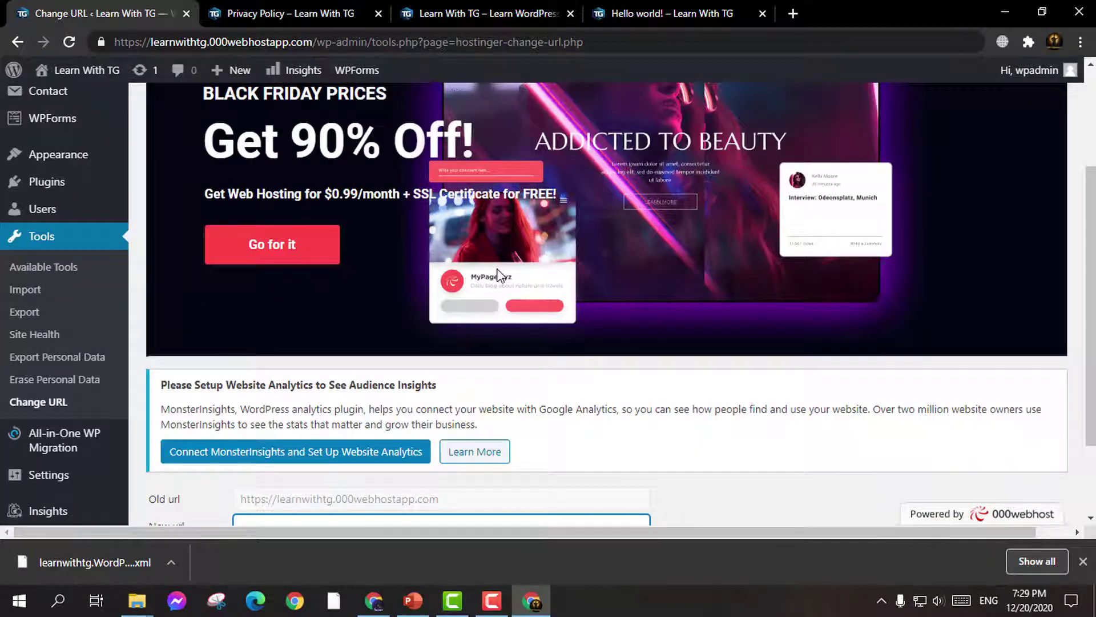
scroll(498, 275, "down", 2)
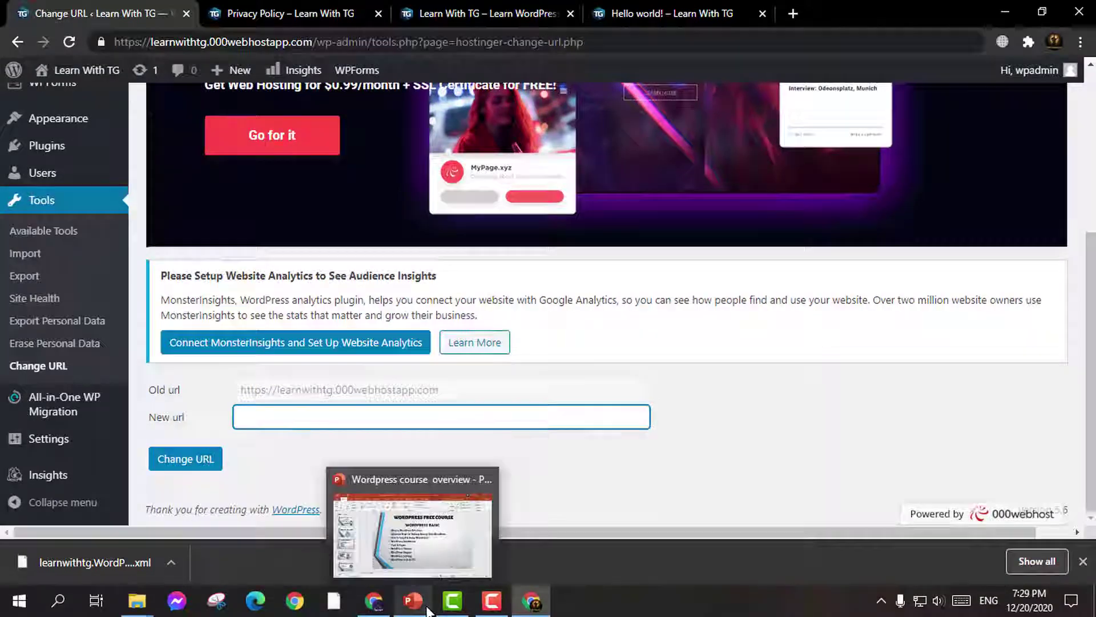